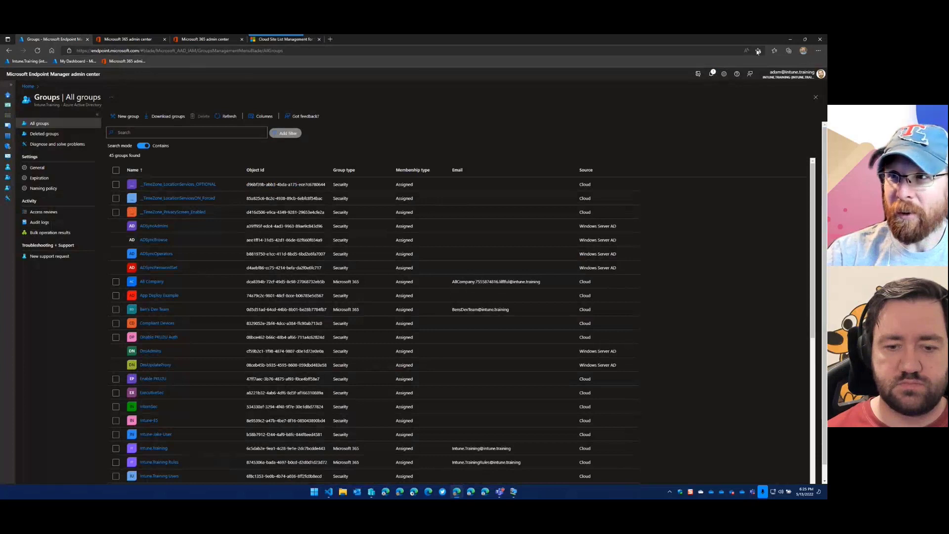
left_click(818, 52)
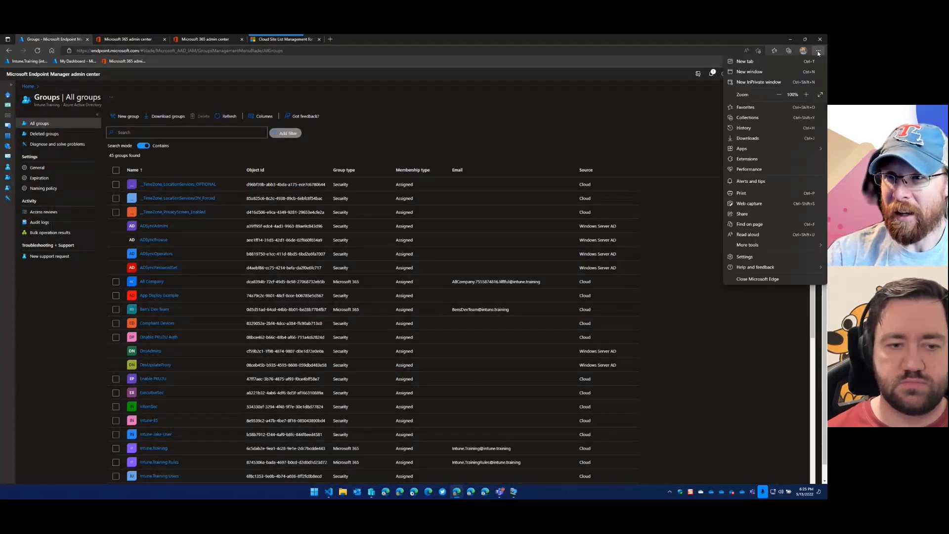
left_click(817, 52)
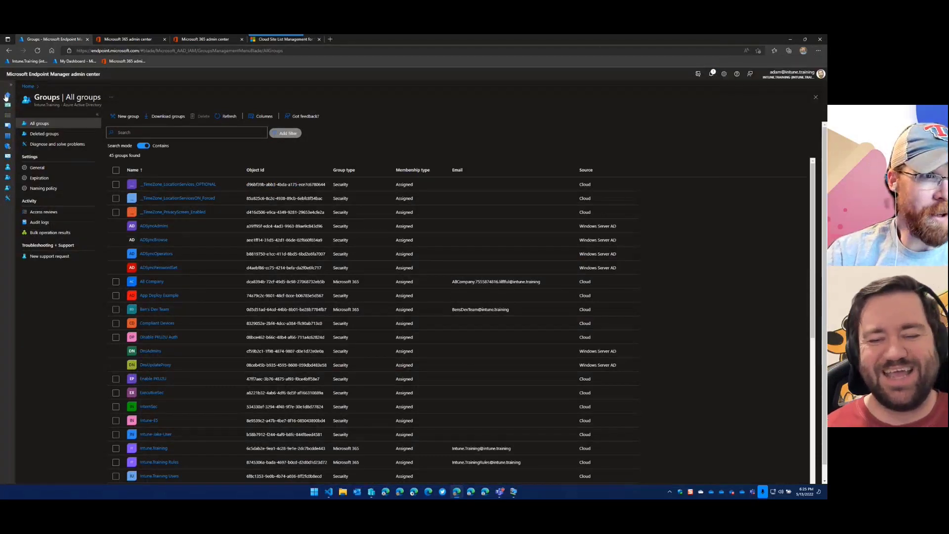
Open the list of device configuration profiles.
left_click(11, 87)
left_click(17, 126)
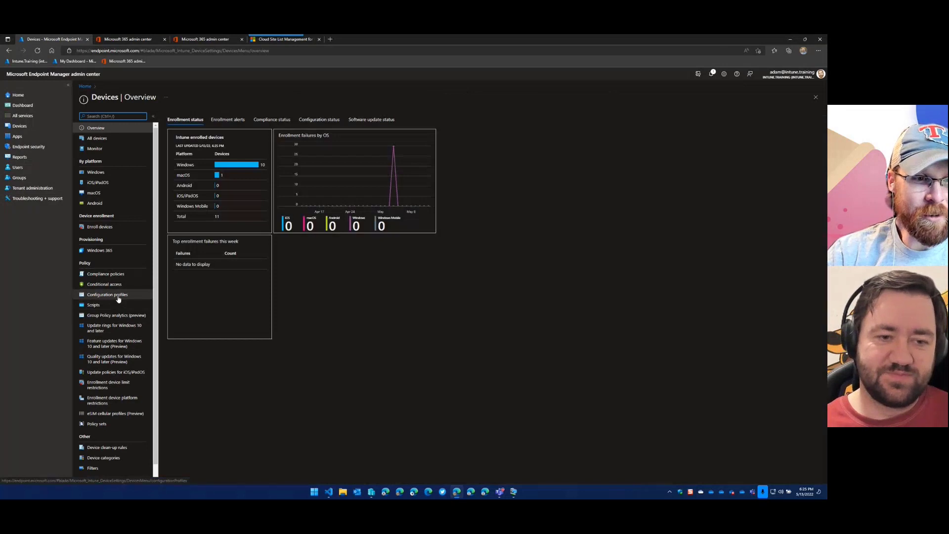
left_click(118, 297)
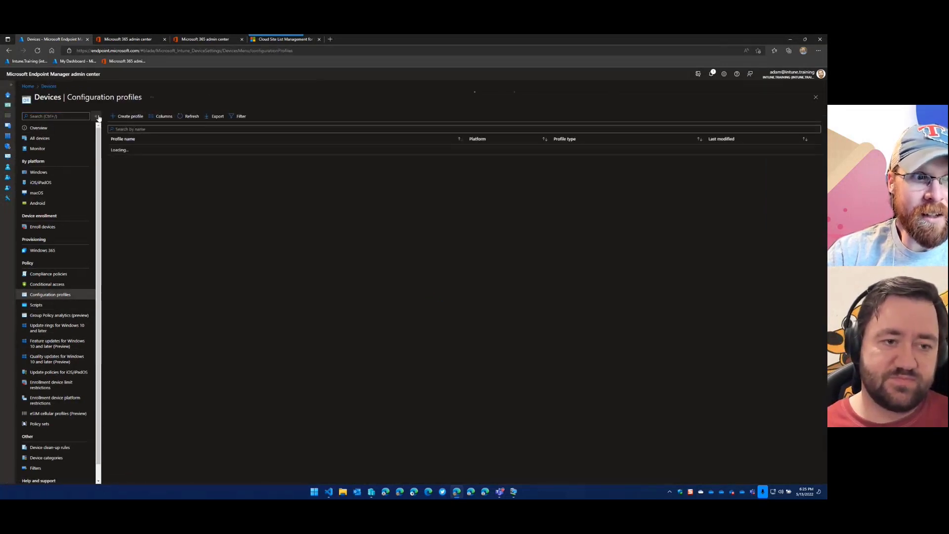
Start a new configuration profile for Windows 10 and later based on the Administrative Templates template.
left_click(124, 116)
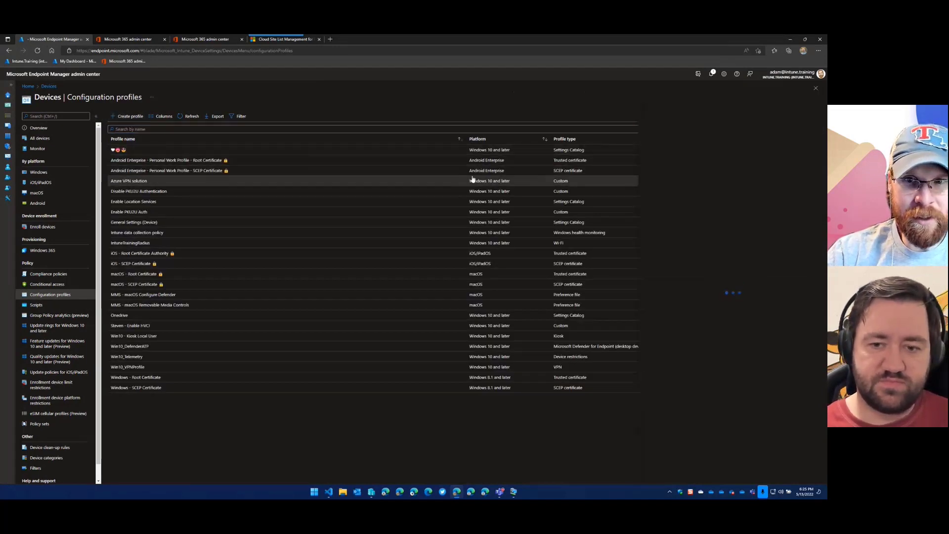
left_click(695, 119)
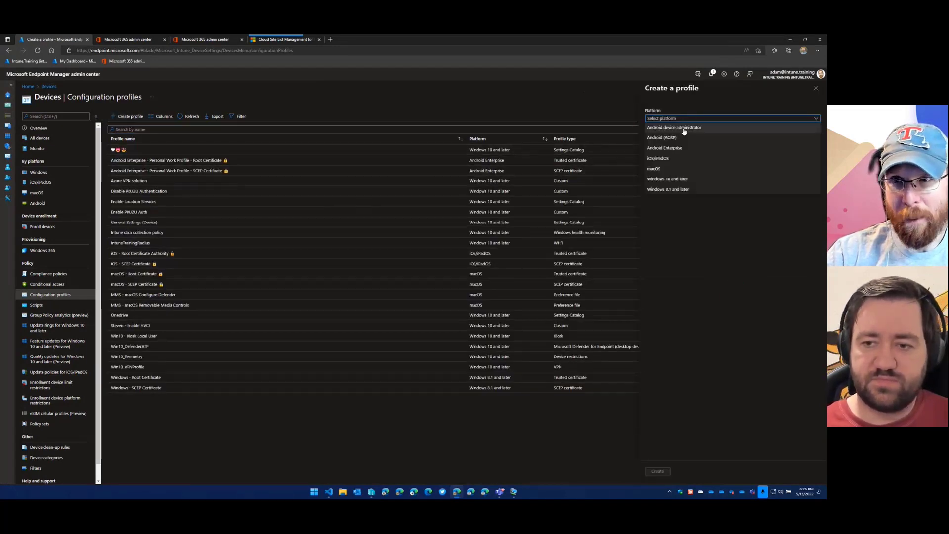
left_click(676, 179)
left_click(676, 138)
left_click(656, 156)
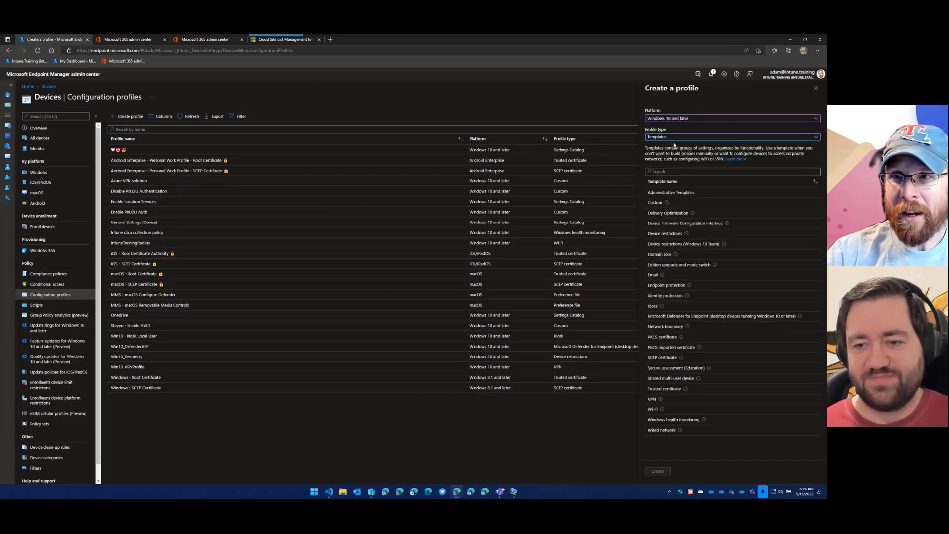
left_click(668, 194)
left_click(657, 471)
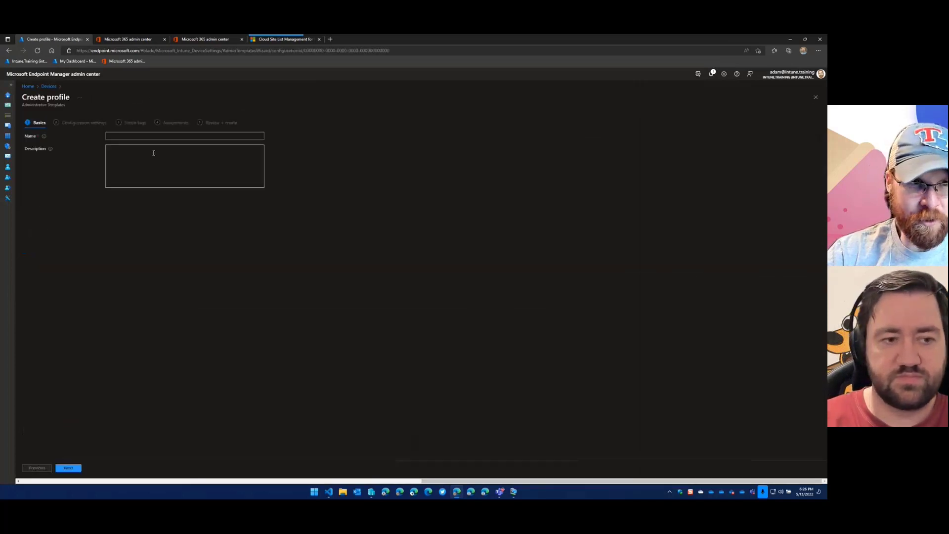
Name the Administrative Templates profile "test" and proceed to its configuration settings.
left_click(153, 136)
type("test")
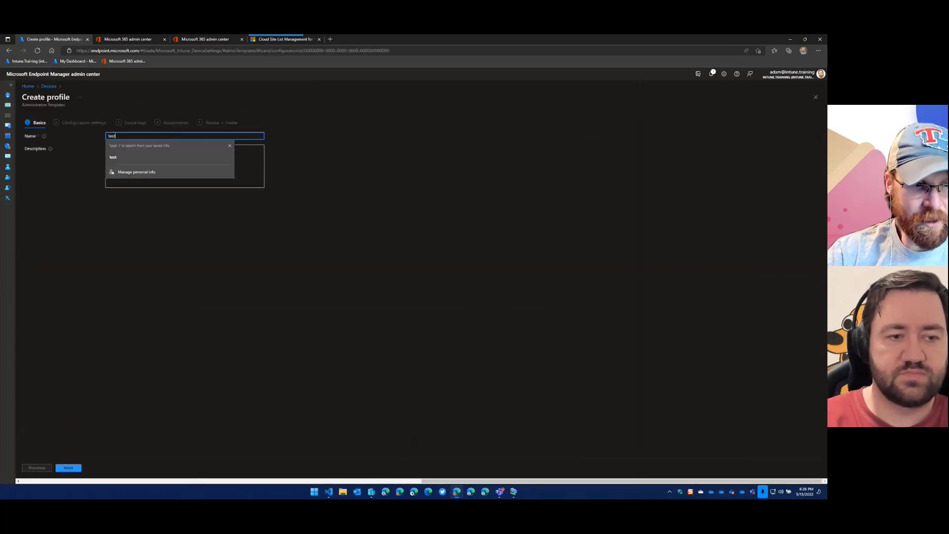
left_click(74, 468)
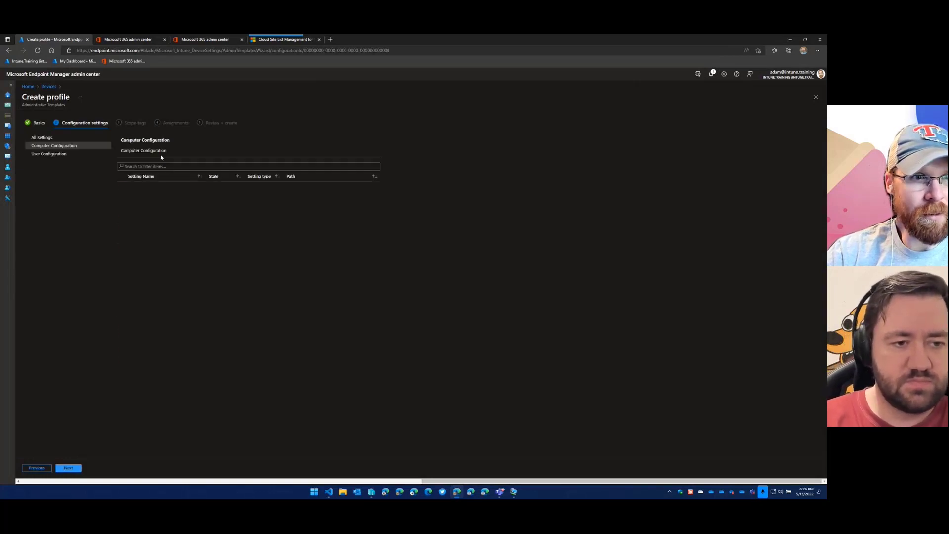
Search the computer configuration settings for "site list" and view the details of Use the Enterprise Mode IE website list.
type("s")
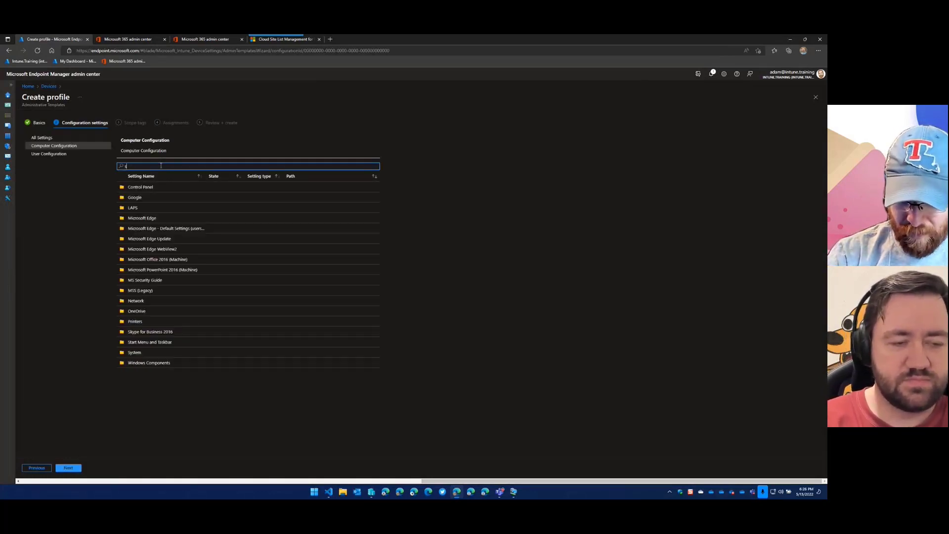
type("ite list")
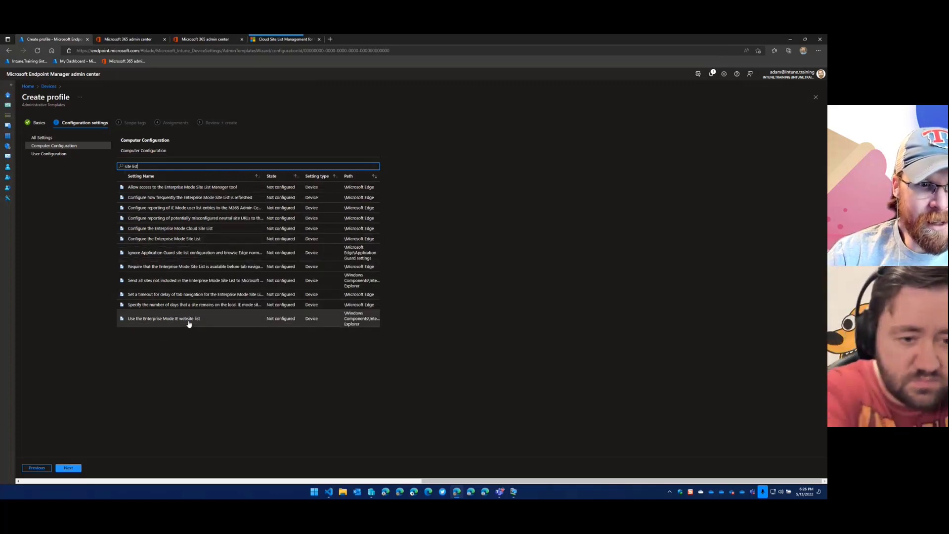
left_click(190, 322)
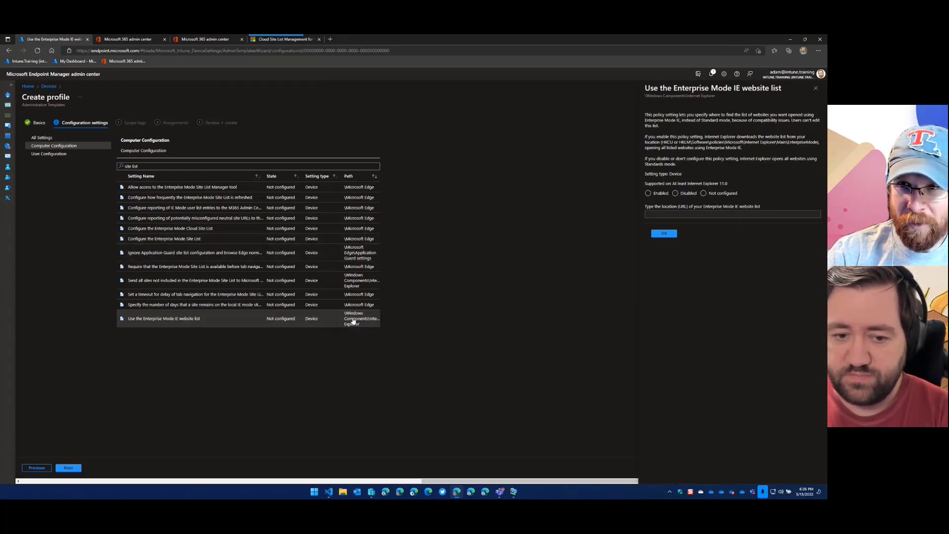
Try setting Configure the Enterprise Mode Site List to Enabled without a URL, and abandon the profile by returning to the device configuration profiles.
left_click(176, 244)
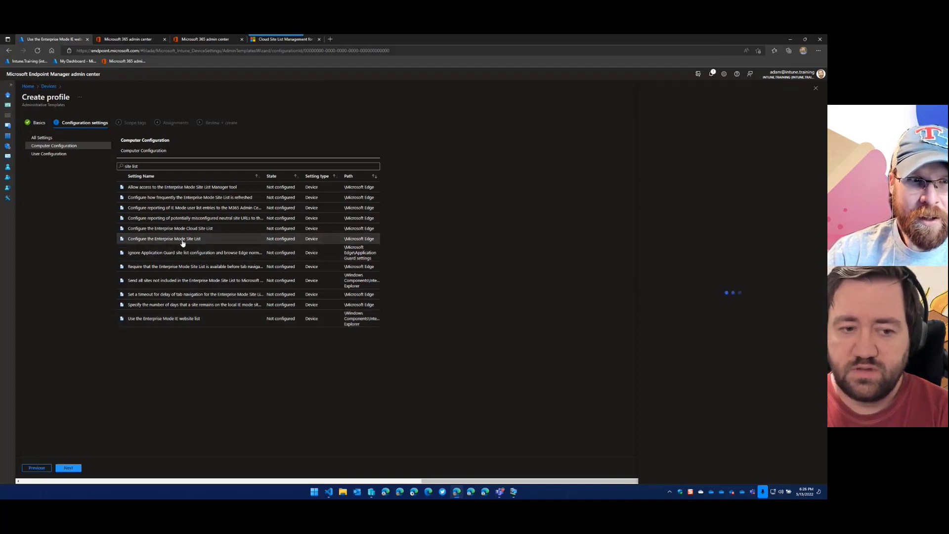
left_click(647, 160)
left_click(681, 182)
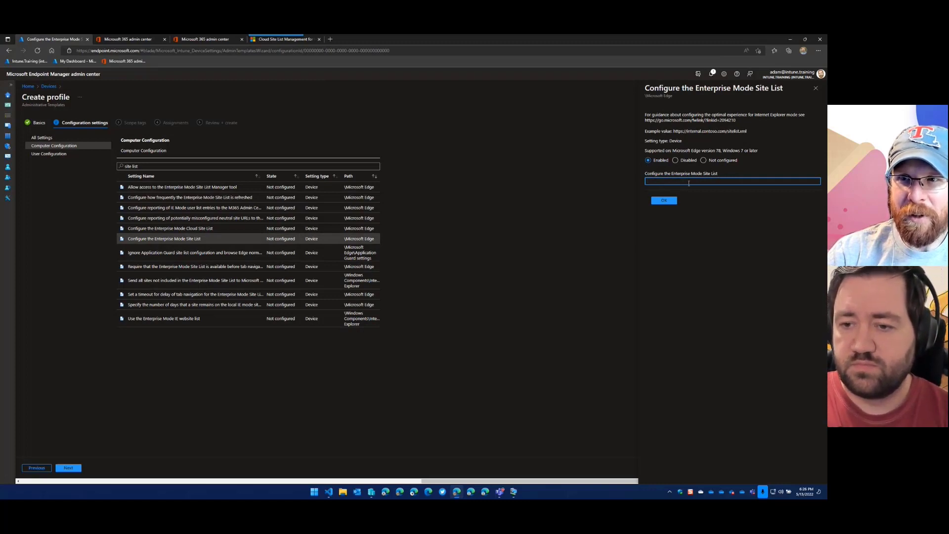
left_click_drag(719, 176, 645, 174)
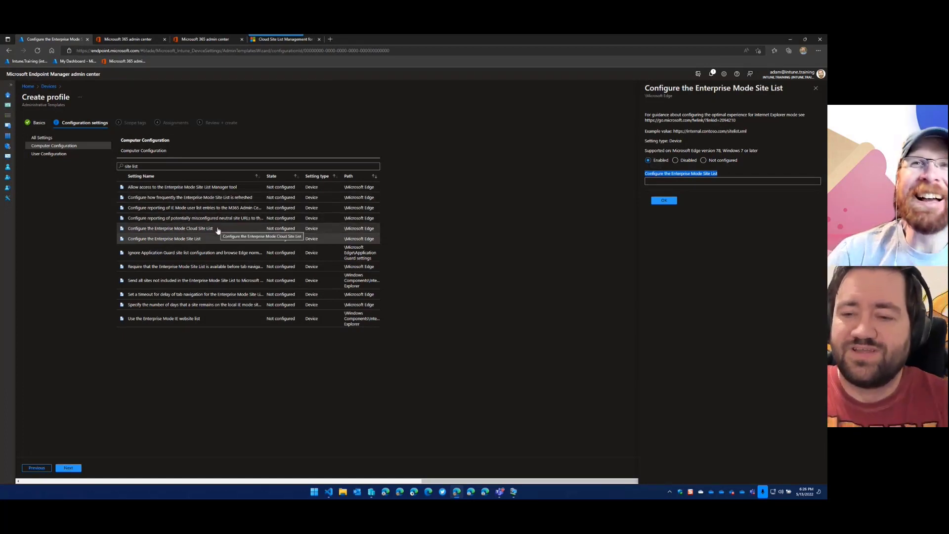
left_click(684, 182)
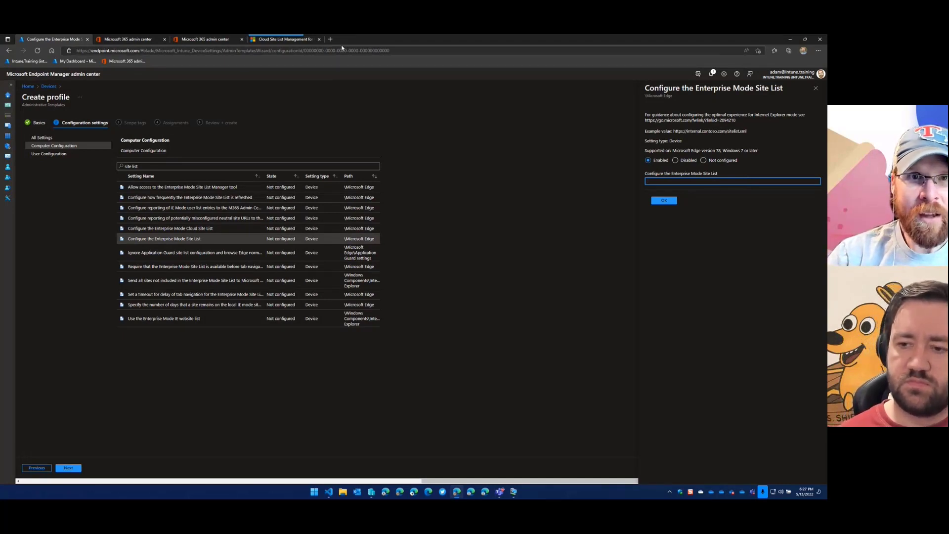
left_click(49, 86)
left_click(446, 86)
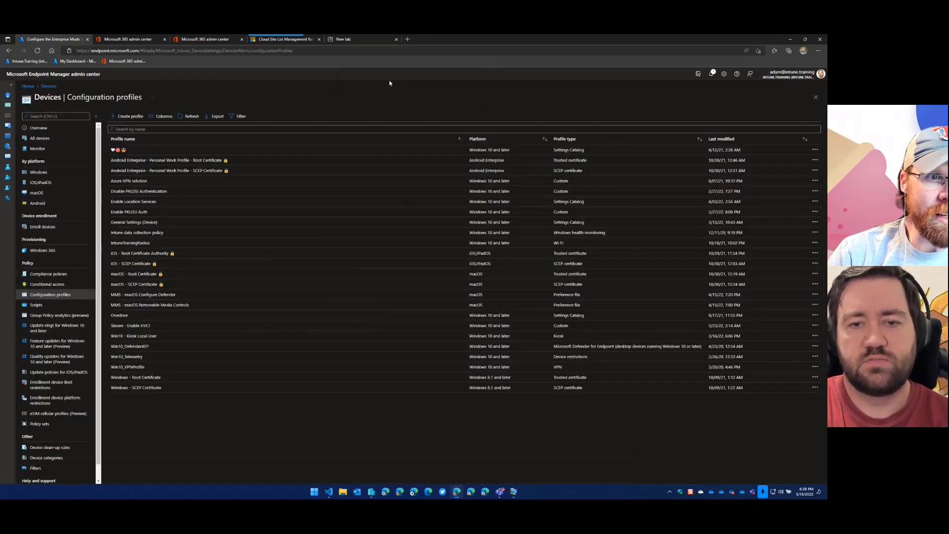
Start a new configuration profile for Windows 10 and later with the Settings catalog (preview) profile type.
left_click(129, 116)
left_click(670, 121)
left_click(659, 178)
left_click(681, 138)
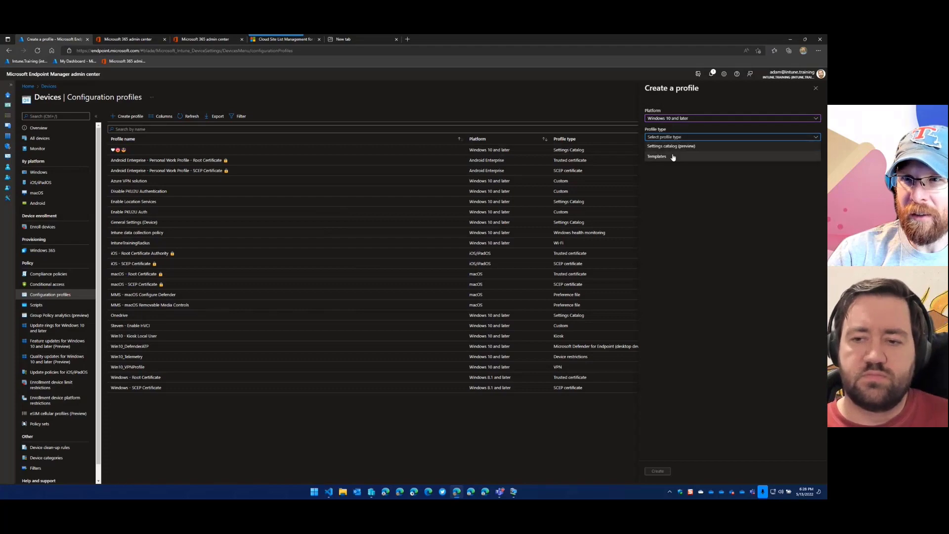
left_click(675, 146)
left_click(658, 471)
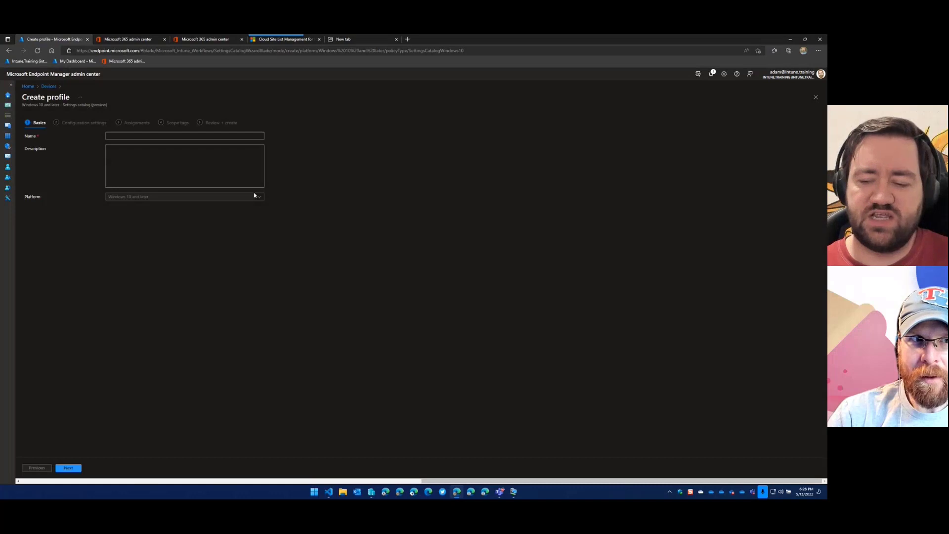
Name the settings catalog profile "test" and proceed to its configuration settings.
left_click(123, 137)
type("test")
left_click(255, 160)
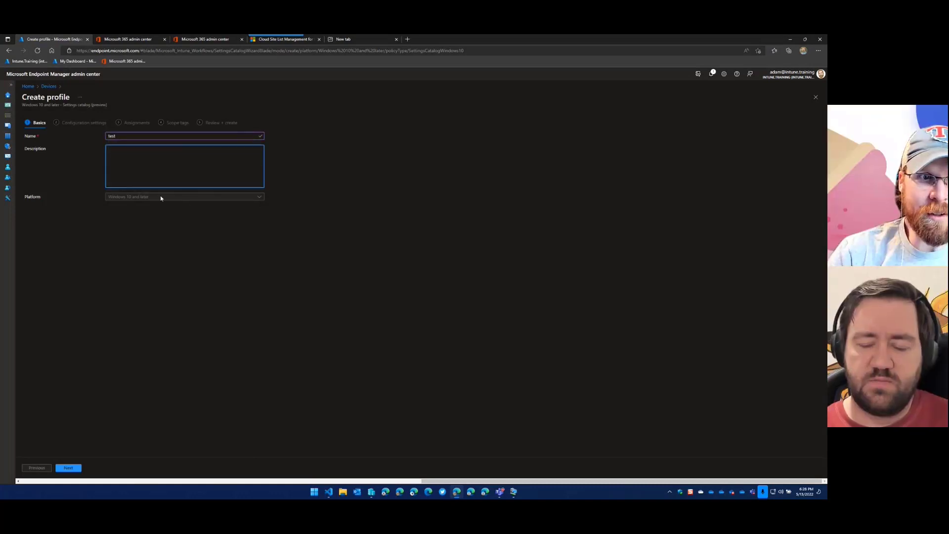
left_click(68, 467)
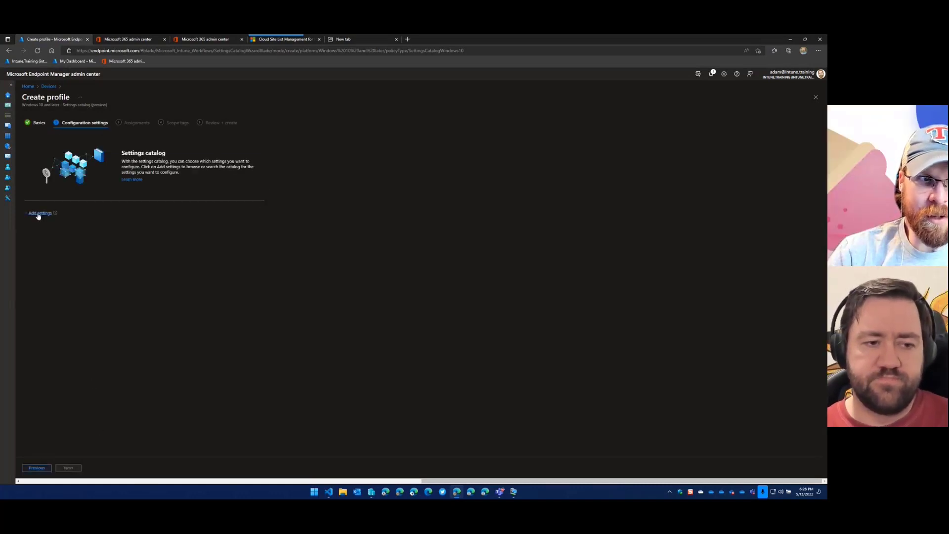
Open the settings picker for the profile and search it for "site list".
left_click(40, 213)
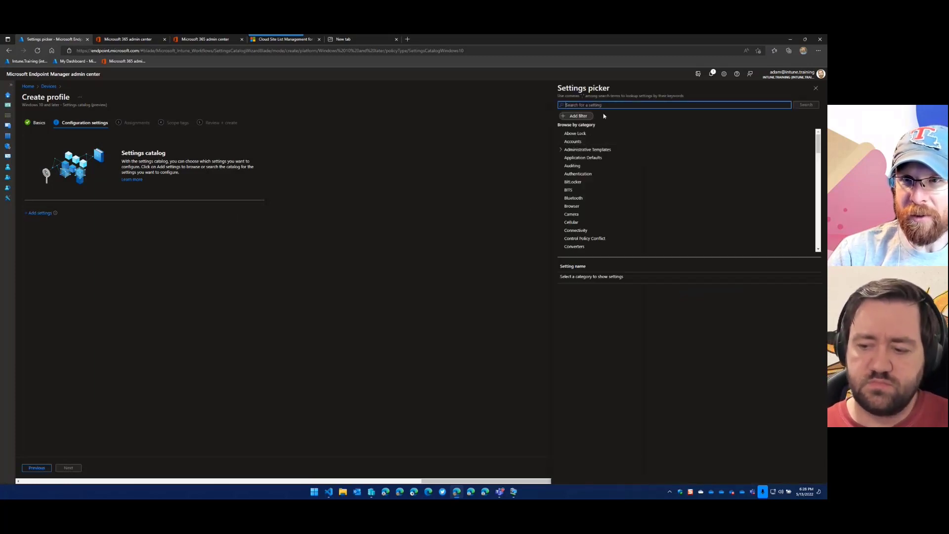
type("site")
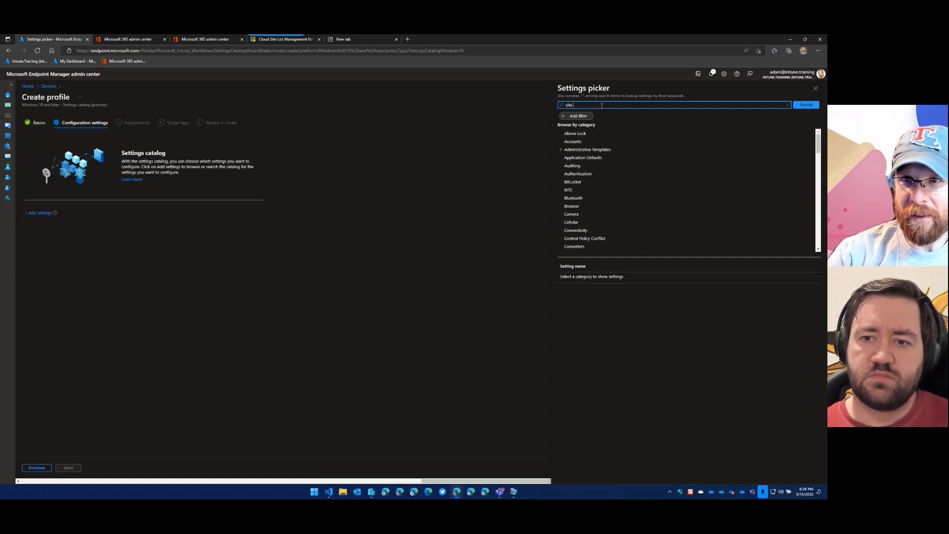
type(" list")
key("Return")
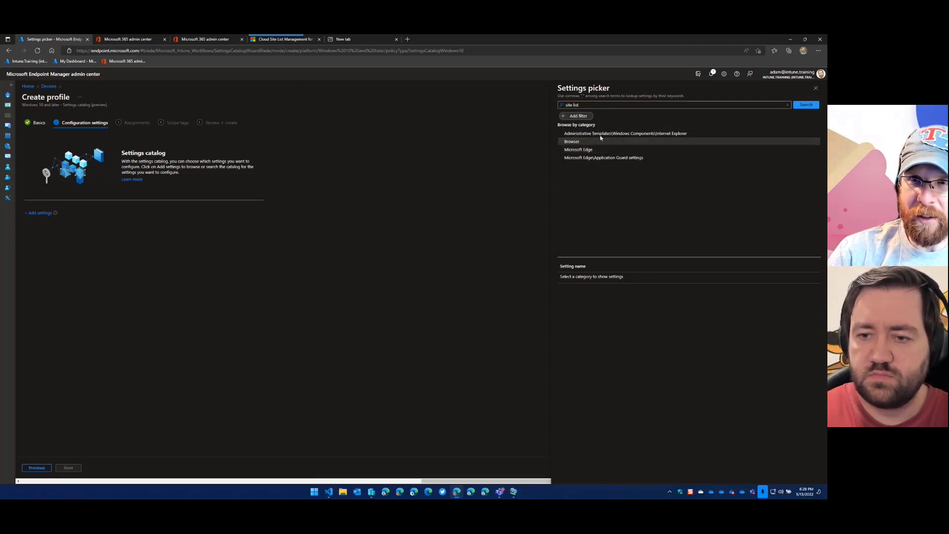
Add the Enterprise Mode Site List setting from the Browser category to the profile.
left_click(600, 140)
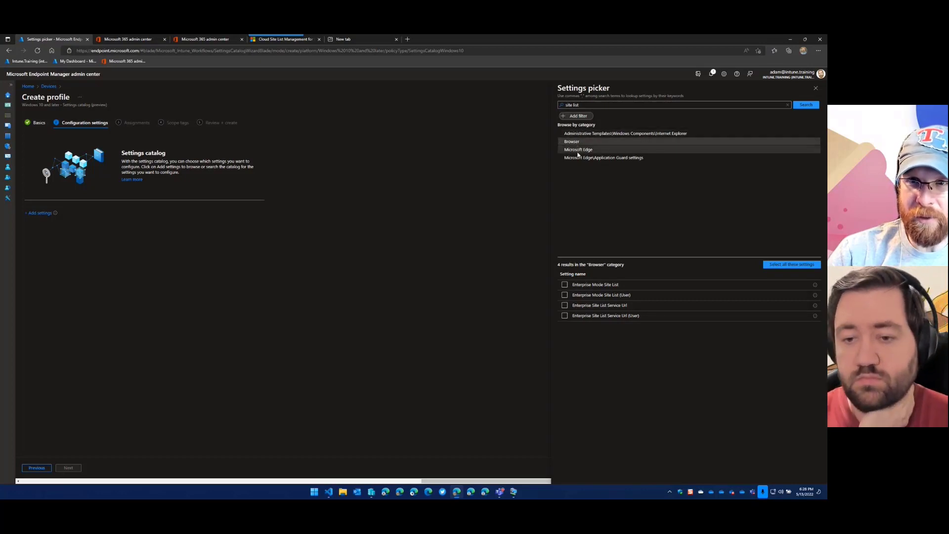
left_click(565, 285)
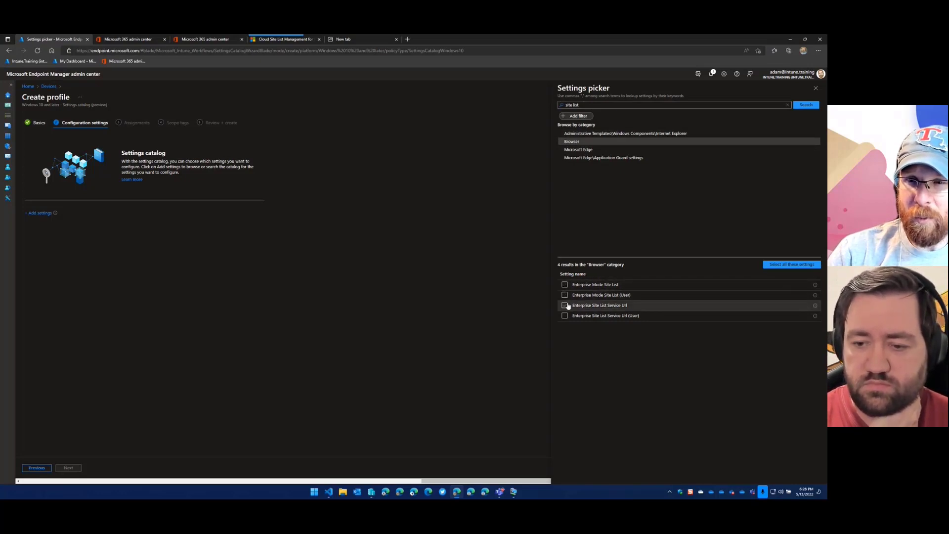
left_click(565, 285)
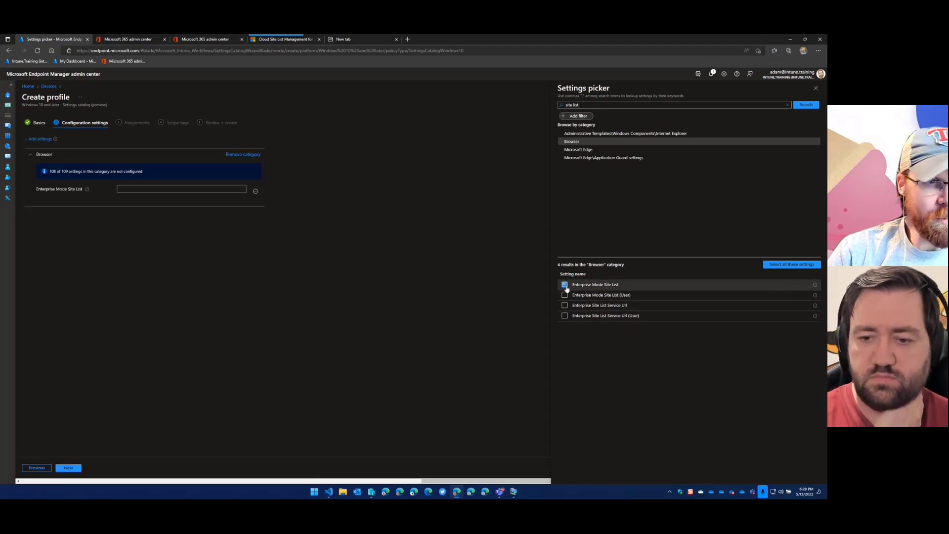
left_click(564, 306)
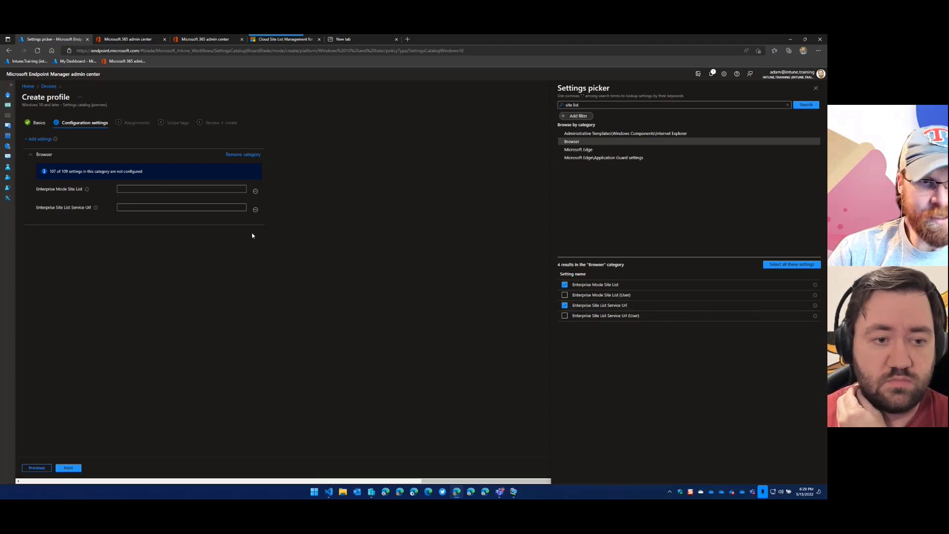
mouse_move(94, 211)
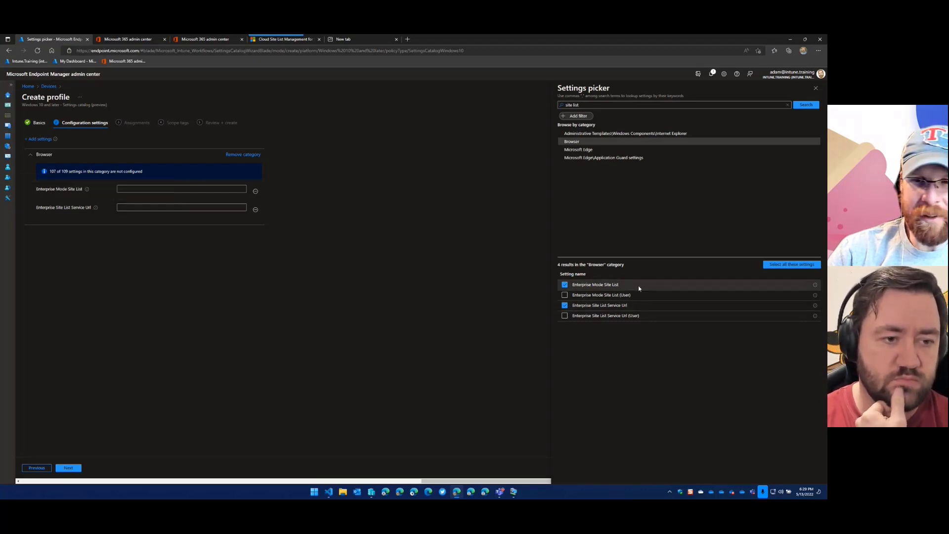
left_click(564, 305)
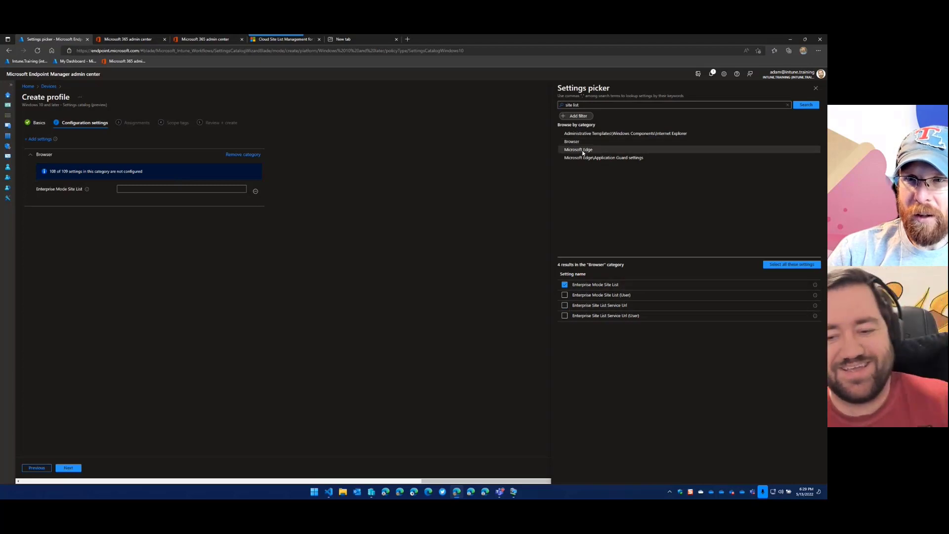
List the matching settings in the Microsoft Edge category and enlarge the page zoom to 175% to read them.
left_click(583, 151)
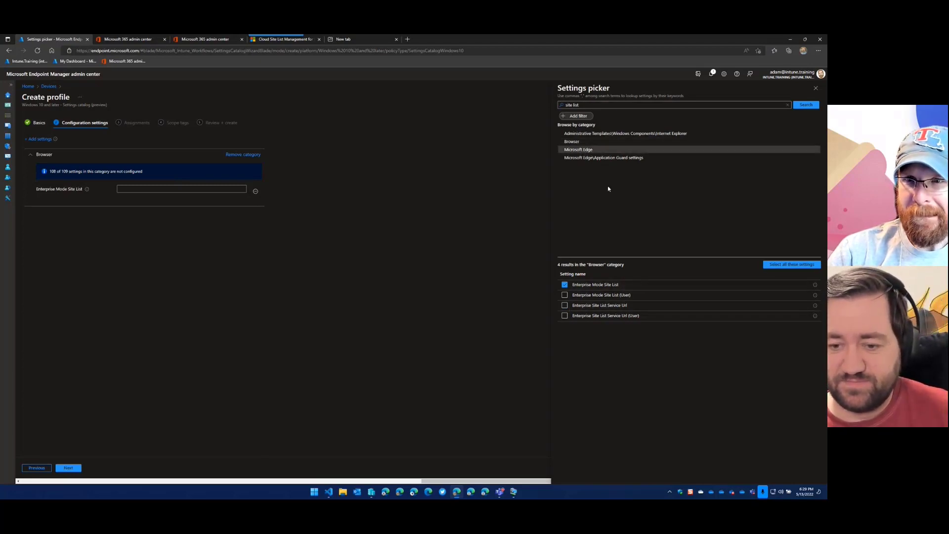
left_click(589, 151)
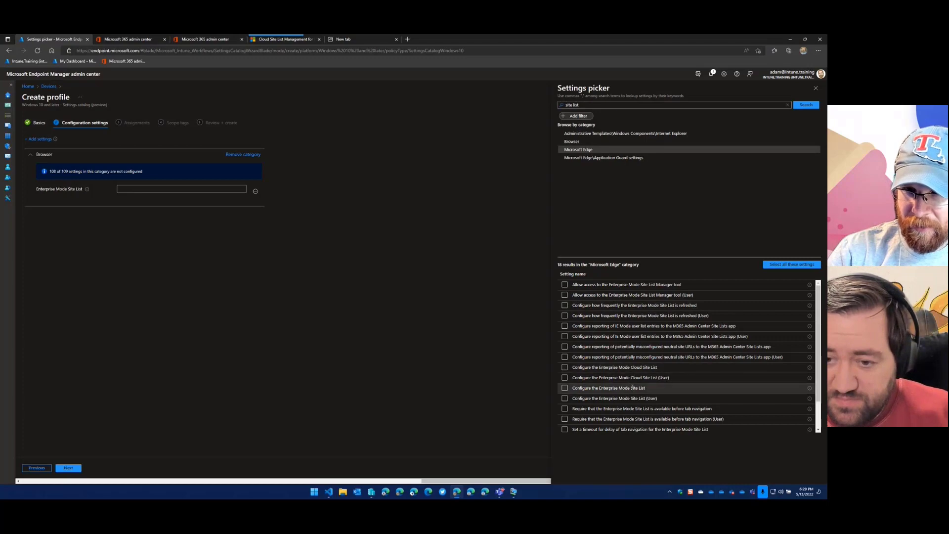
left_click(818, 52)
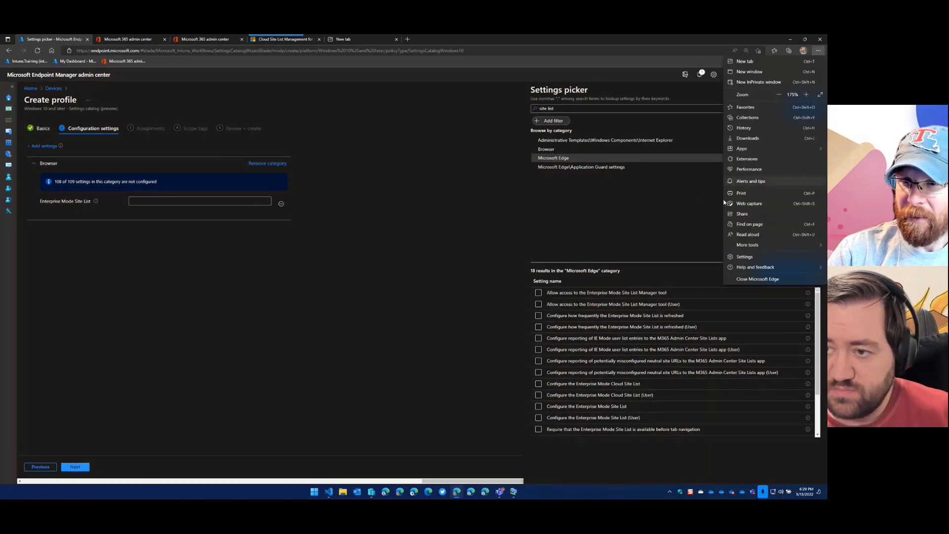
left_click(806, 95)
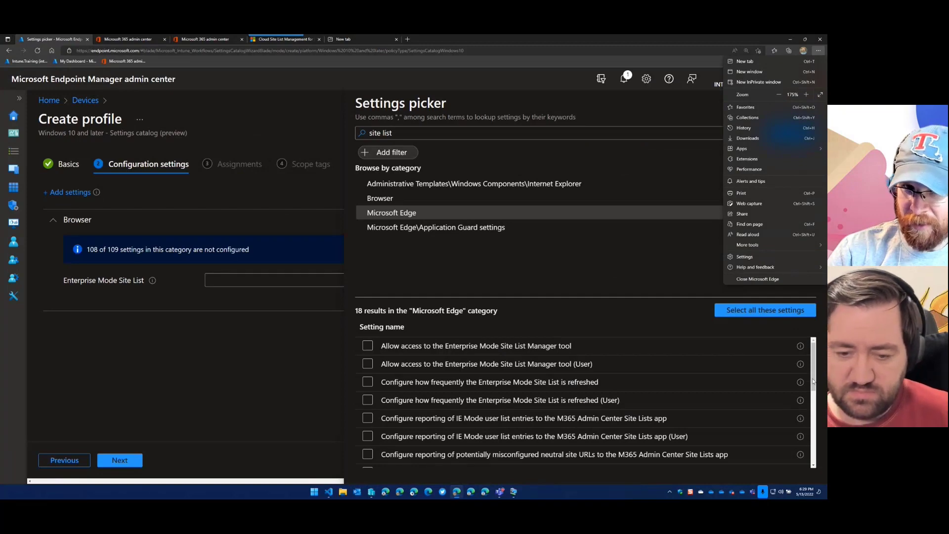
Add the device-level Configure the Enterprise Mode Cloud Site List setting from the Microsoft Edge category to the profile.
left_click(813, 381)
left_click_drag(813, 381, 805, 433)
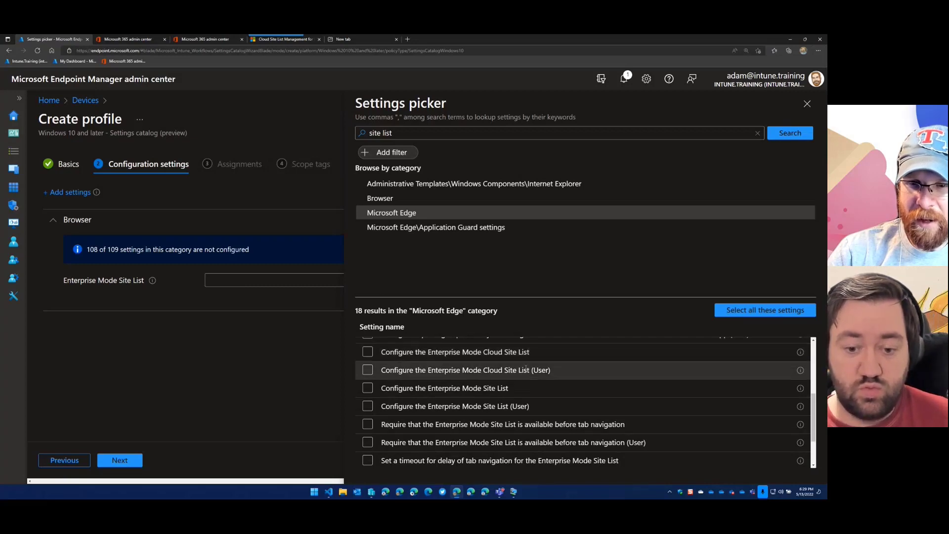
left_click(367, 352)
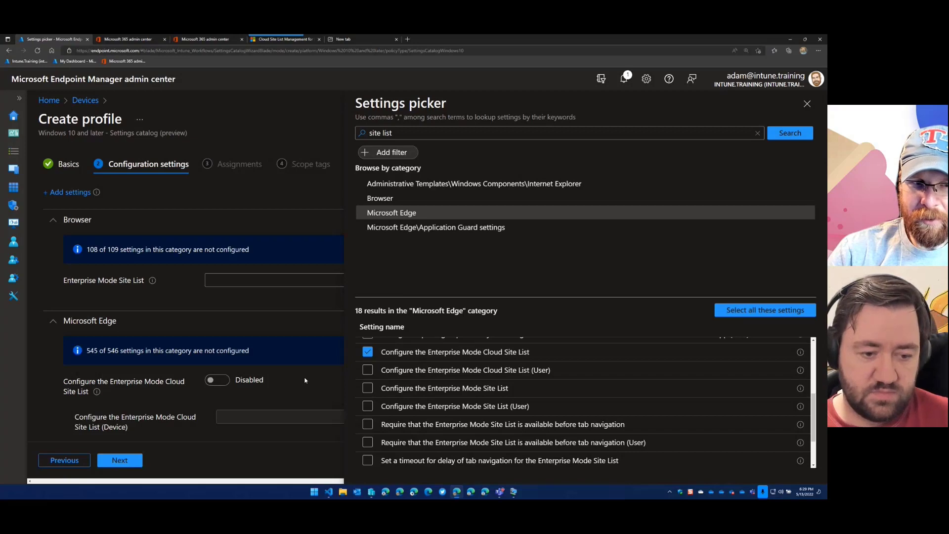
Enable the Enterprise Mode Cloud Site List setting in the profile, activate its device value field, and close the settings picker.
scroll(305, 380, "down", 1)
left_click(217, 347)
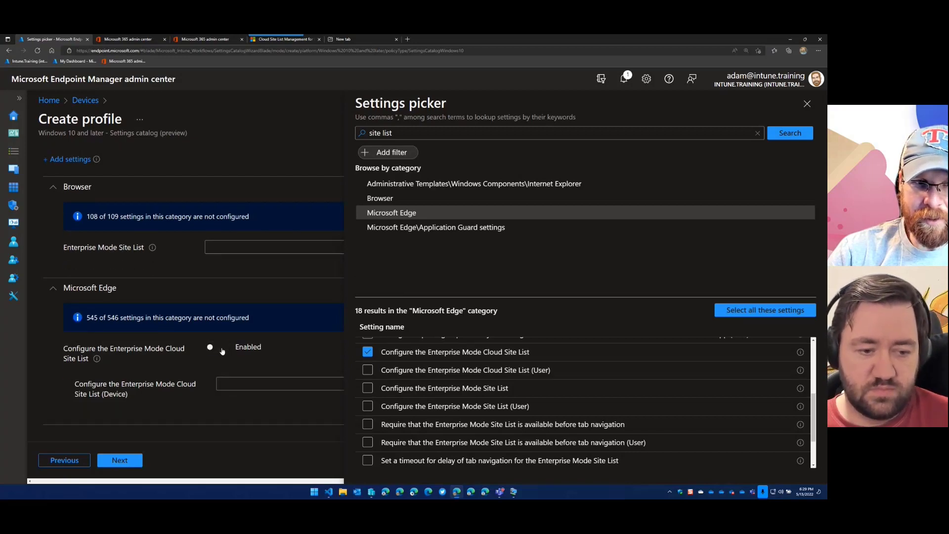
left_click(218, 383)
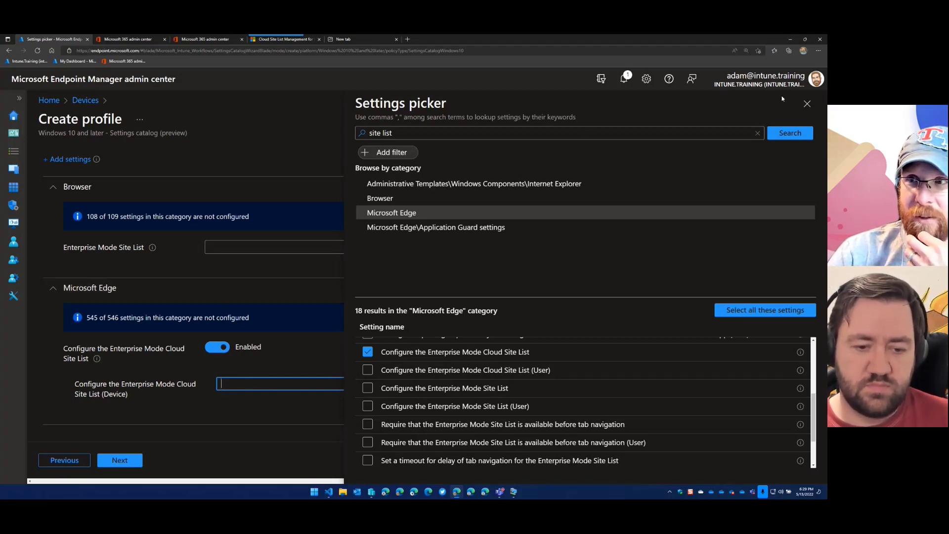
left_click(806, 104)
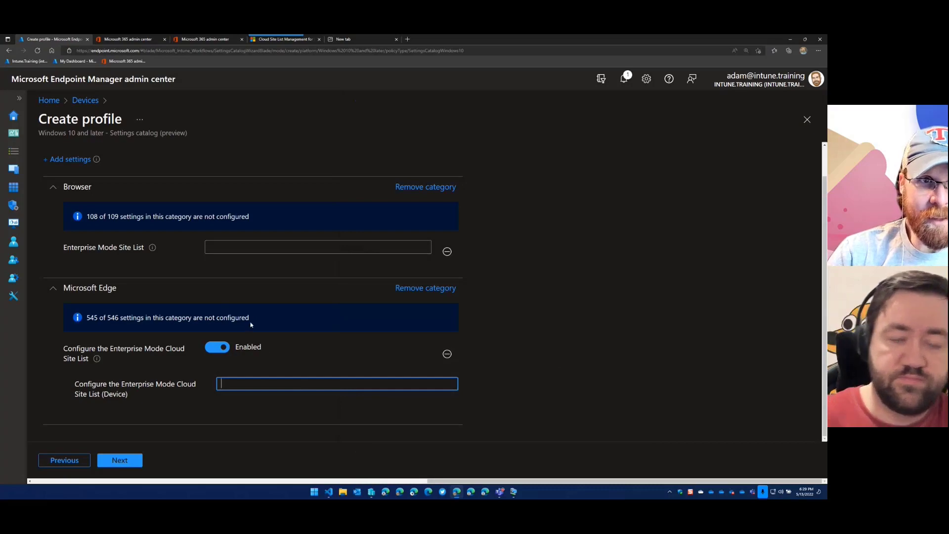
Switch to the Microsoft 365 admin center, load its home page, and enlarge the page zoom to 150%.
left_click(141, 40)
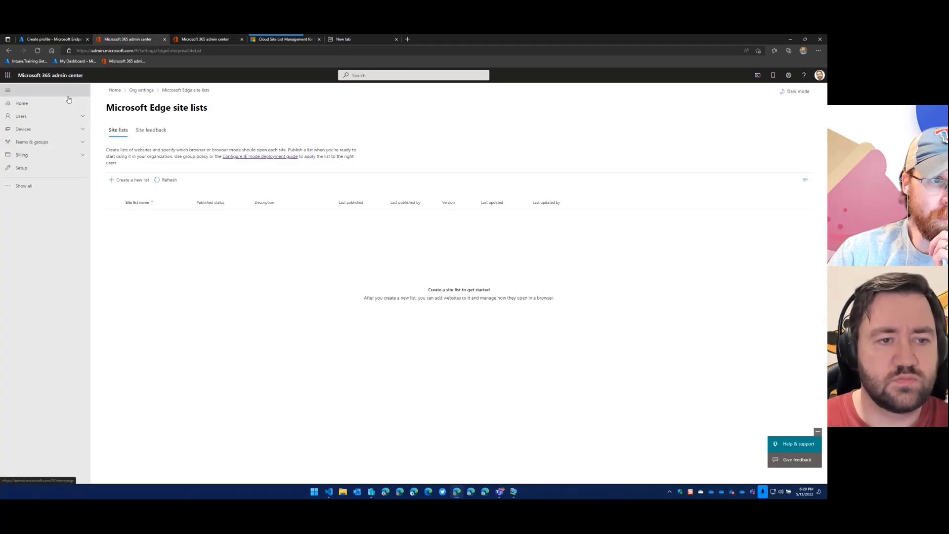
left_click(34, 78)
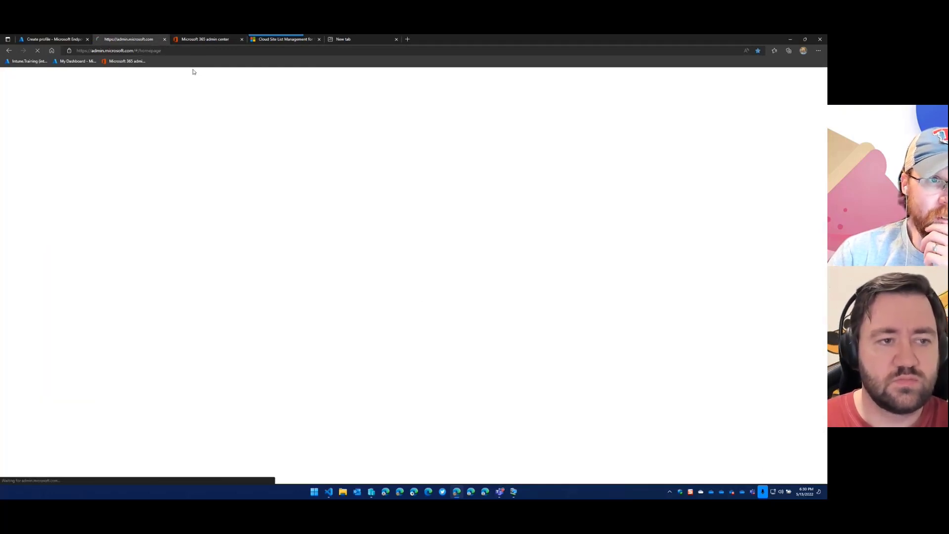
left_click(818, 51)
left_click(806, 94)
left_click(806, 94)
left_click(806, 95)
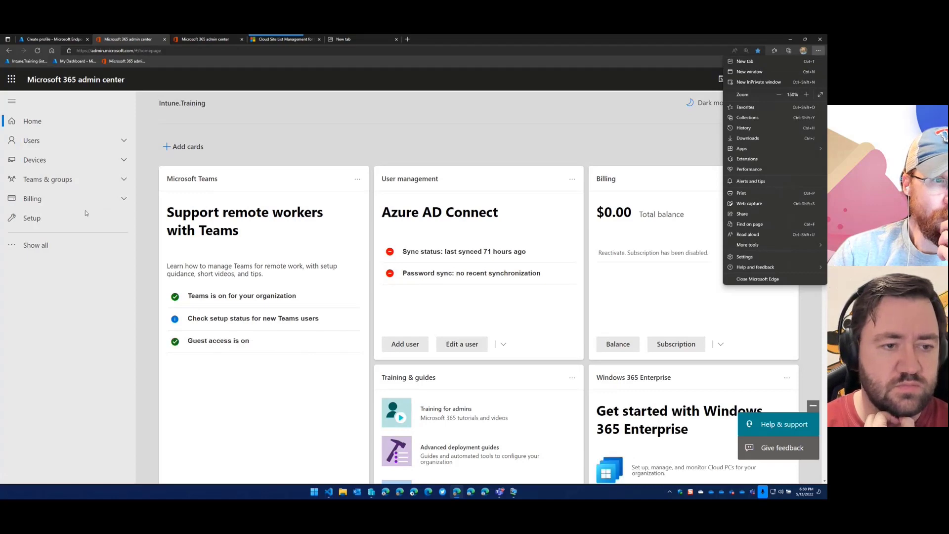
Open Microsoft Edge site lists from the services in the organization settings.
left_click(34, 245)
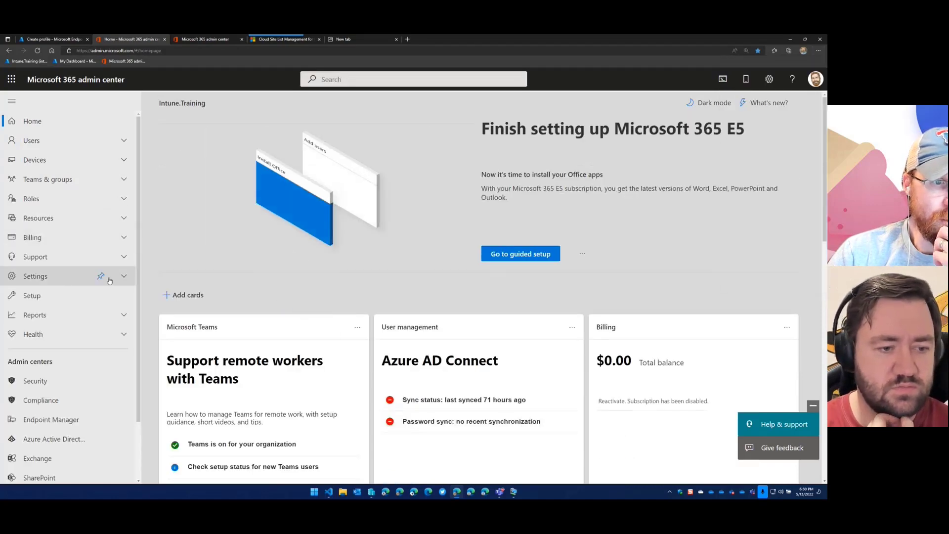
left_click(109, 277)
left_click(63, 325)
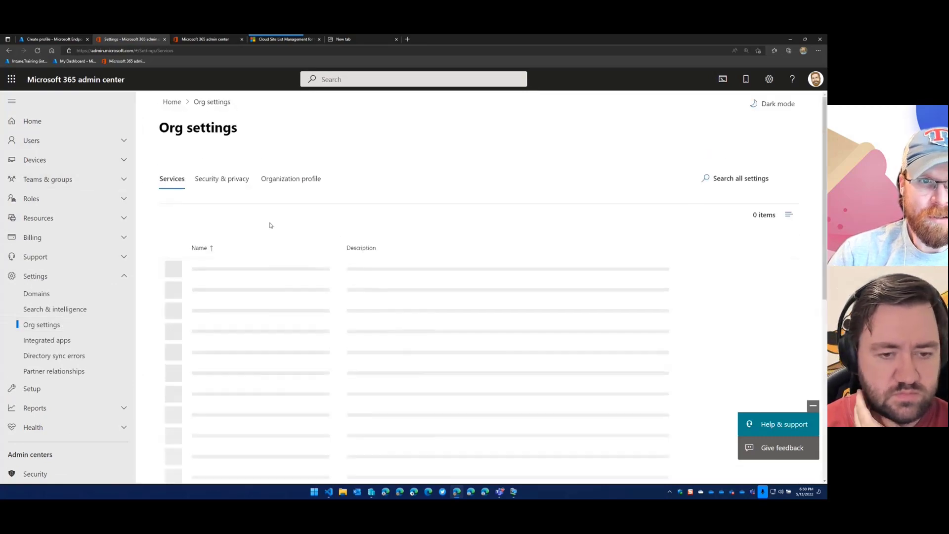
scroll(192, 227, "down", 5)
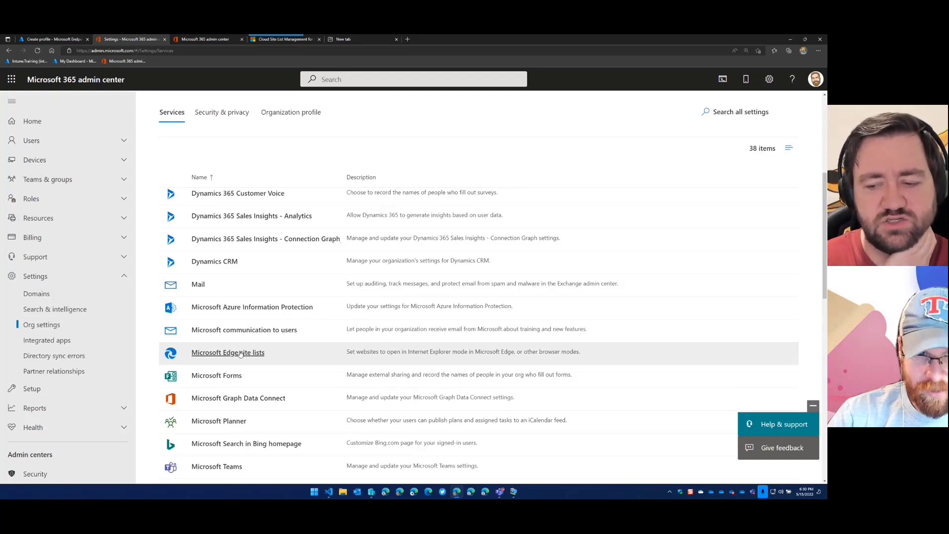
left_click(241, 354)
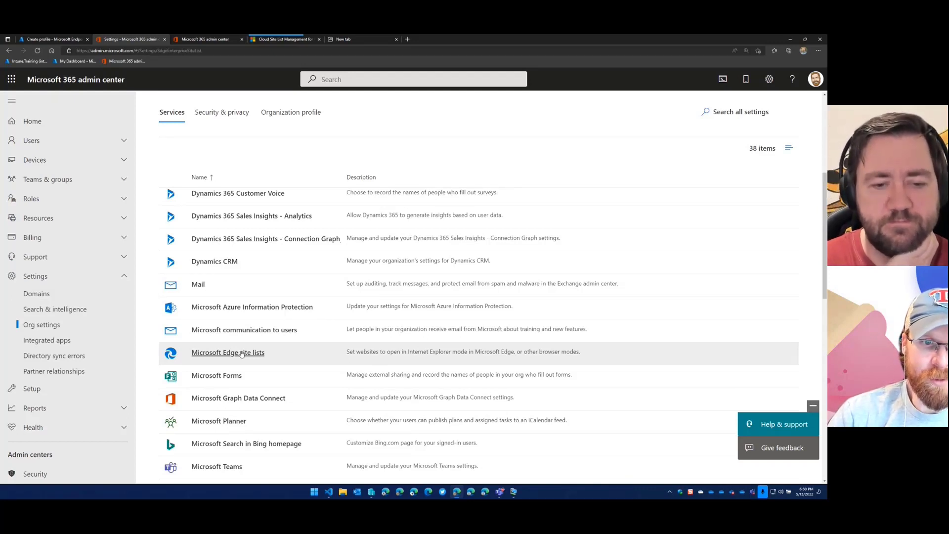
Read the prerequisites in the Cloud Site List Management for Internet Explorer mode article.
left_click(294, 39)
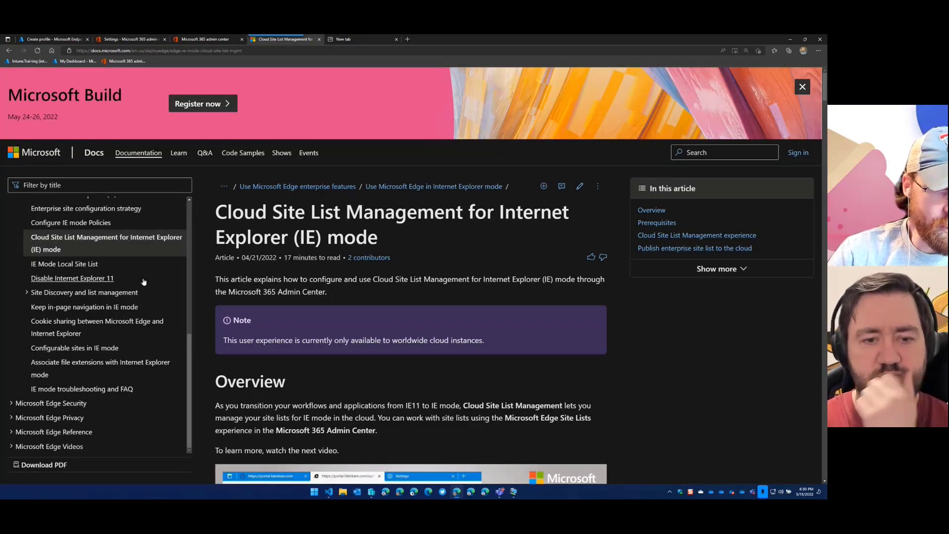
scroll(131, 284, "up", 1)
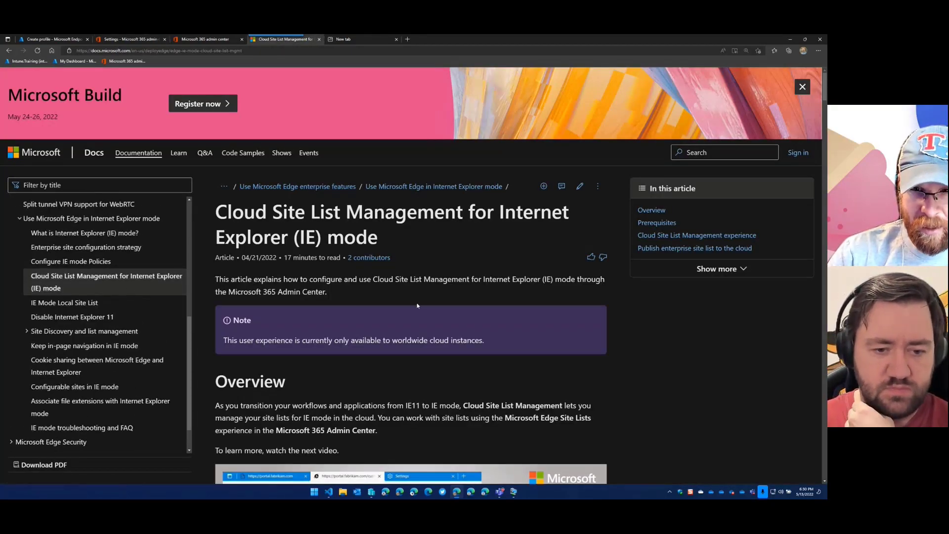
scroll(389, 297, "down", 5)
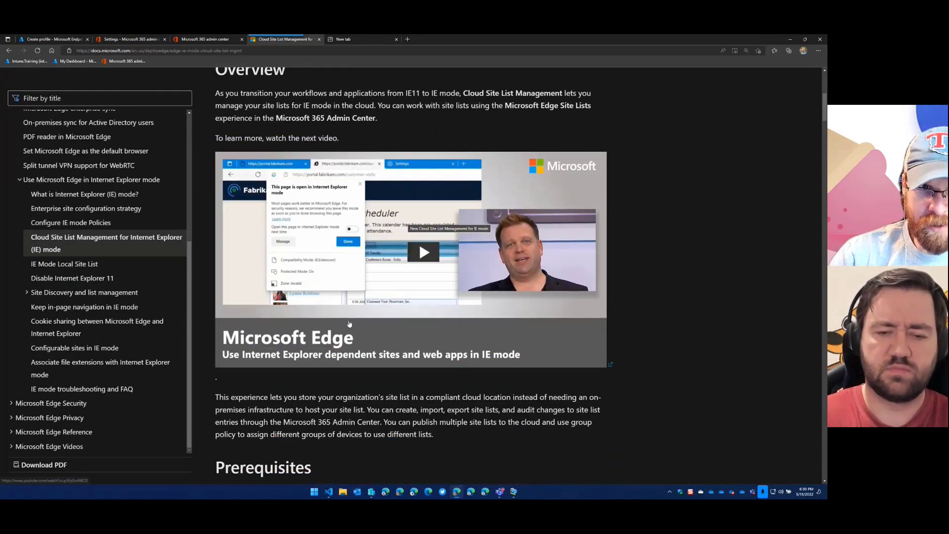
scroll(379, 297, "down", 5)
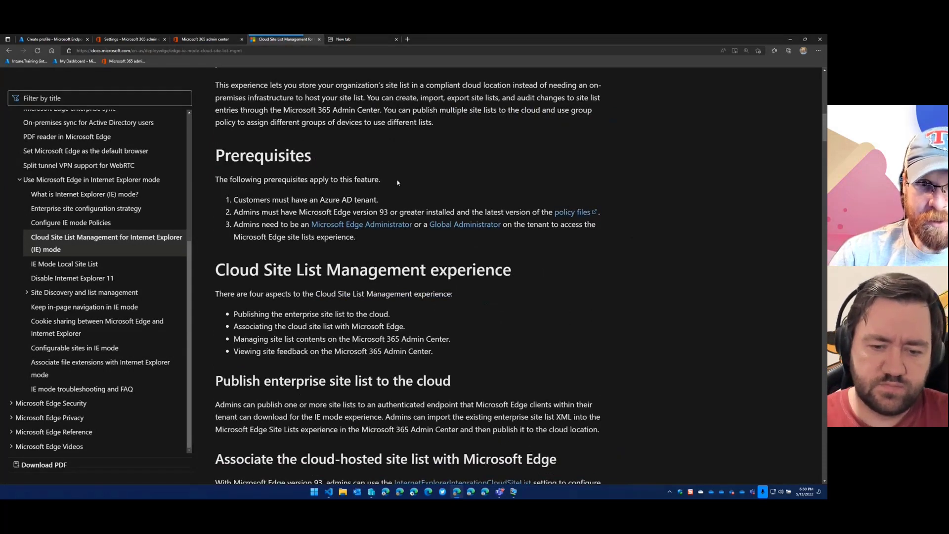
scroll(402, 261, "down", 1)
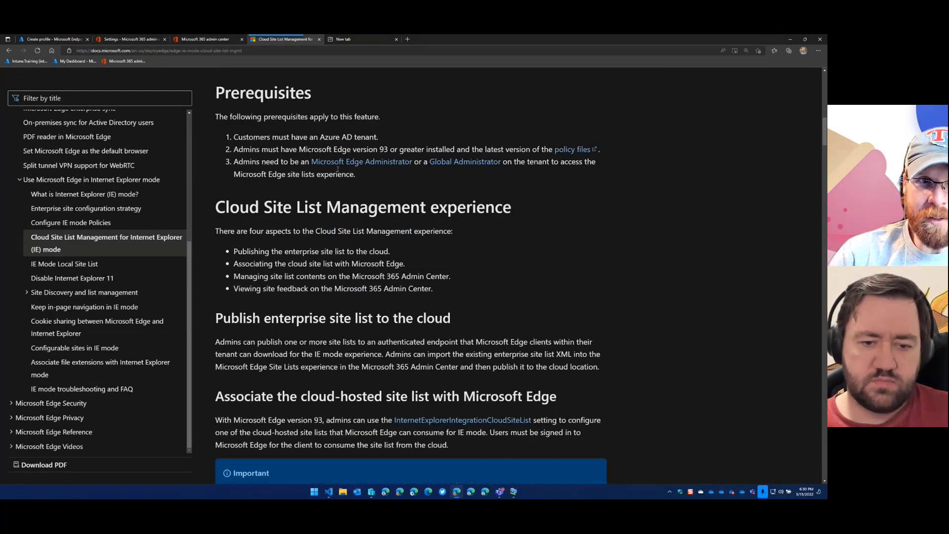
left_click_drag(234, 137, 404, 185)
left_click(404, 185)
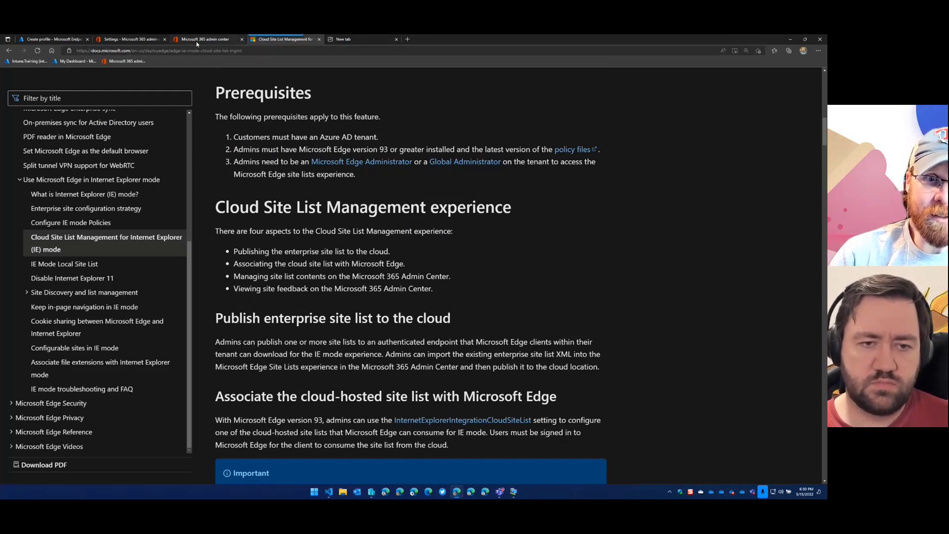
Close the duplicate Microsoft 365 admin center page and create a Microsoft Edge site list named "Test List".
left_click(178, 42)
left_click(241, 39)
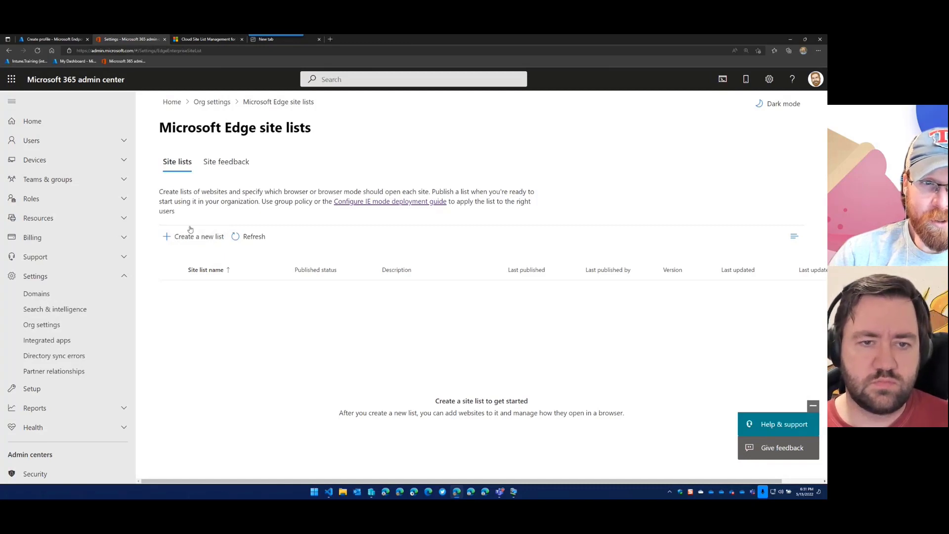
left_click(219, 238)
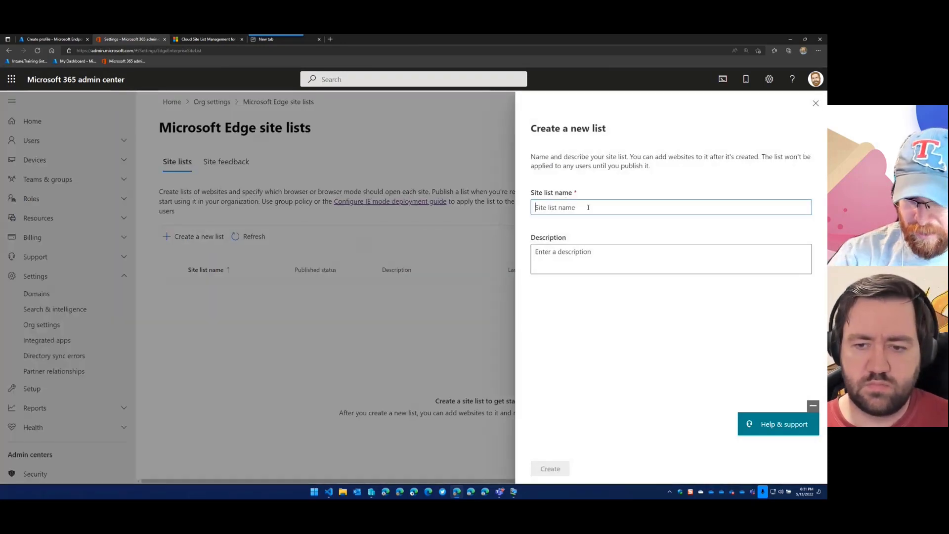
type("Test List")
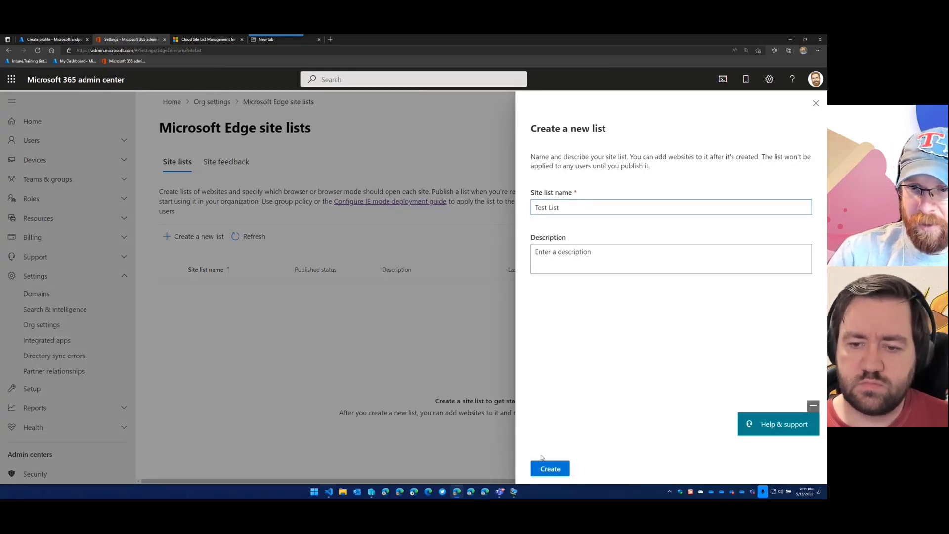
left_click(551, 470)
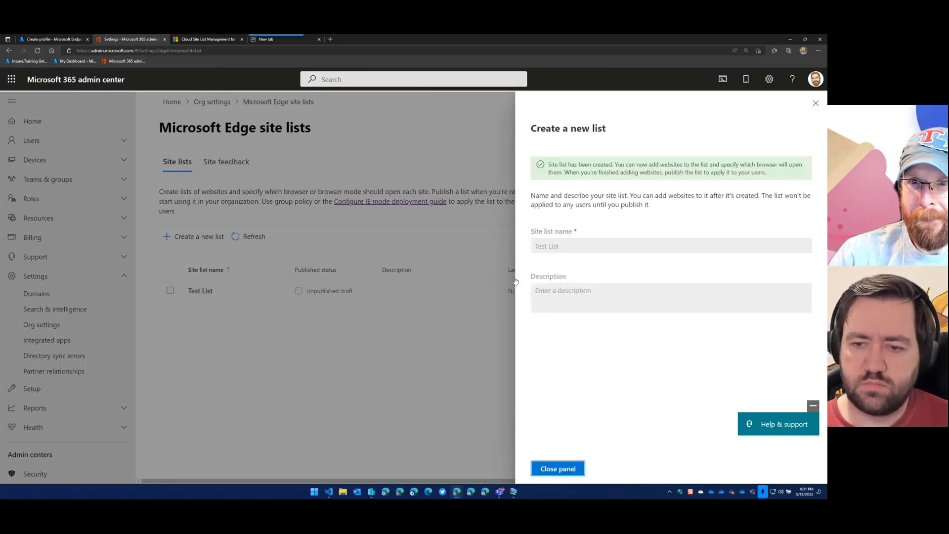
left_click(565, 470)
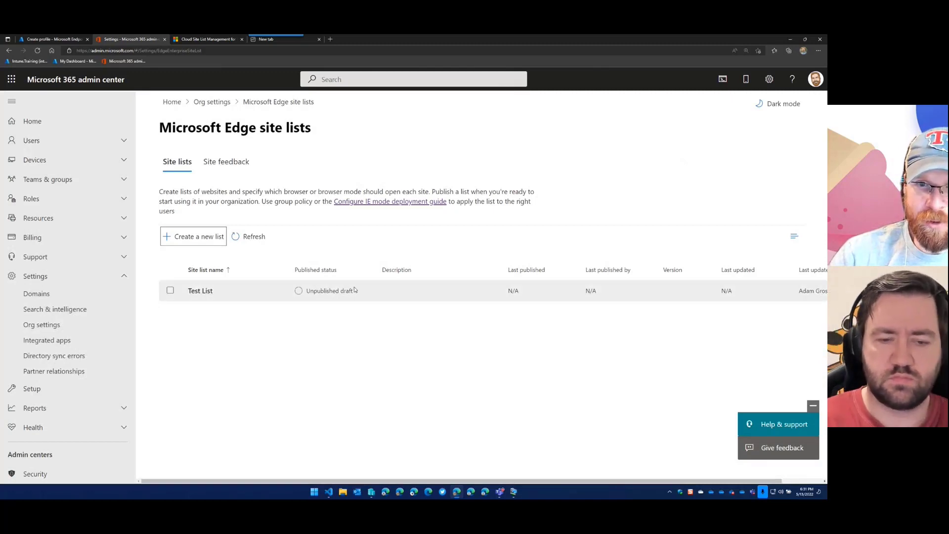
left_click(200, 292)
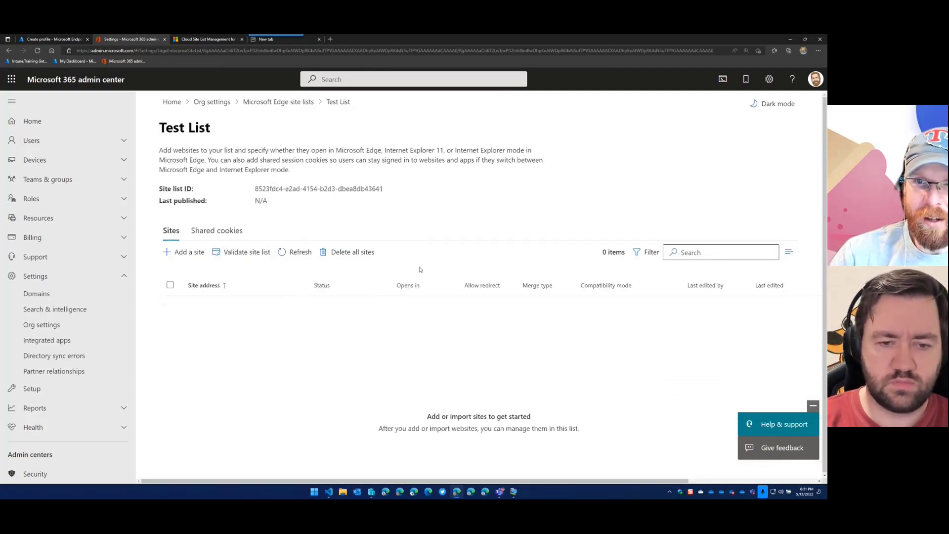
left_click(191, 253)
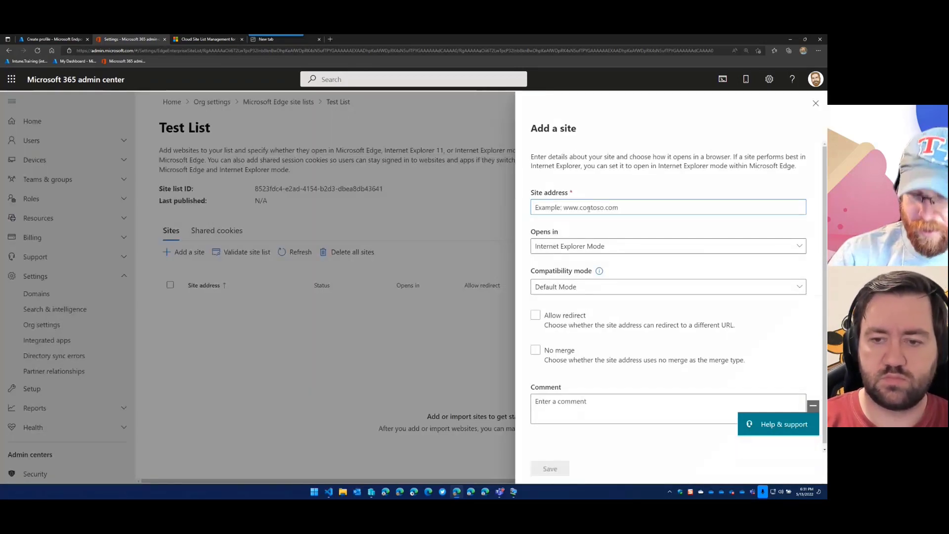
type("ww")
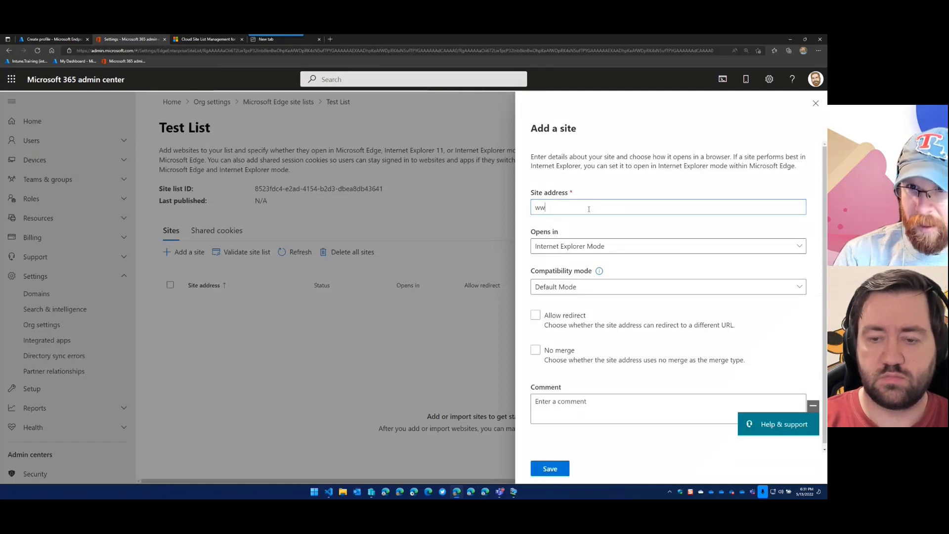
type("w.bing.com")
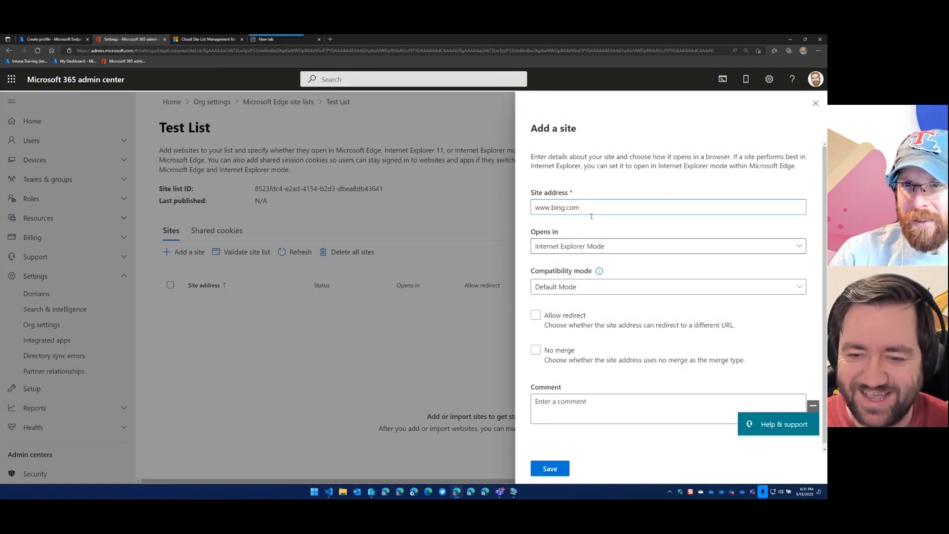
left_click(582, 247)
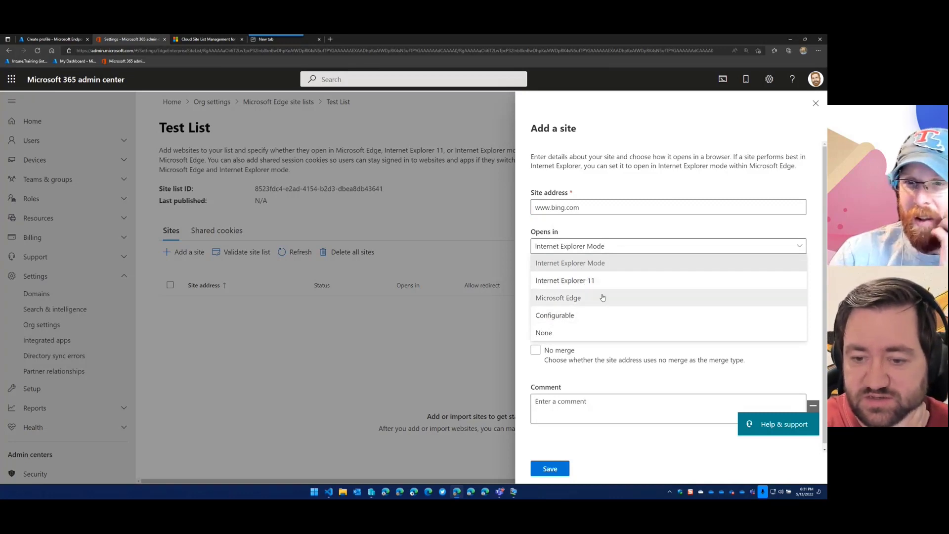
left_click(579, 319)
left_click(585, 247)
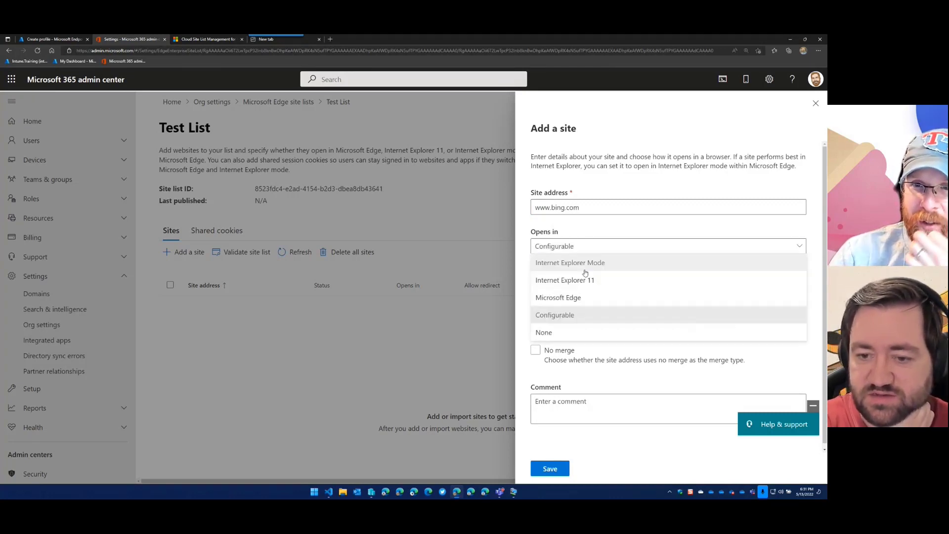
left_click(586, 284)
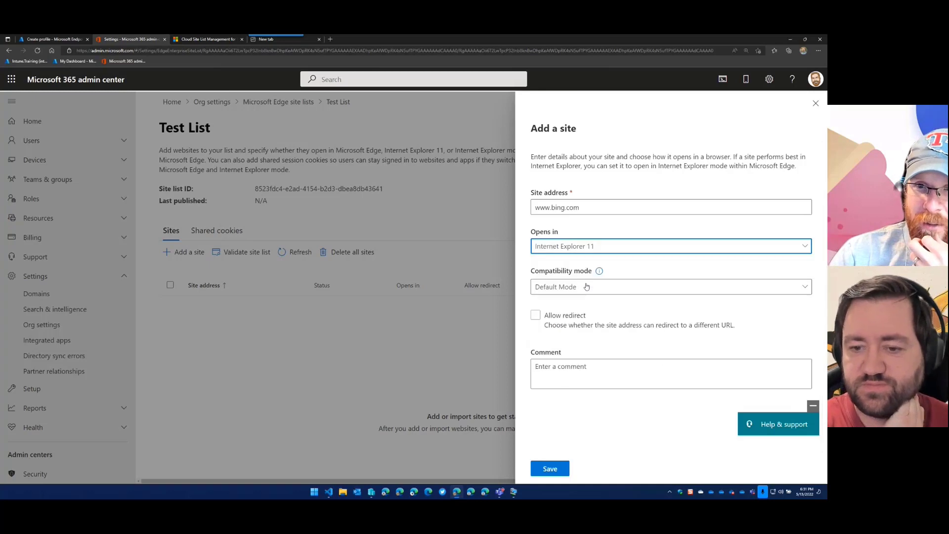
Review the compatibility mode options and try opening the site in Internet Explorer Mode.
left_click(591, 289)
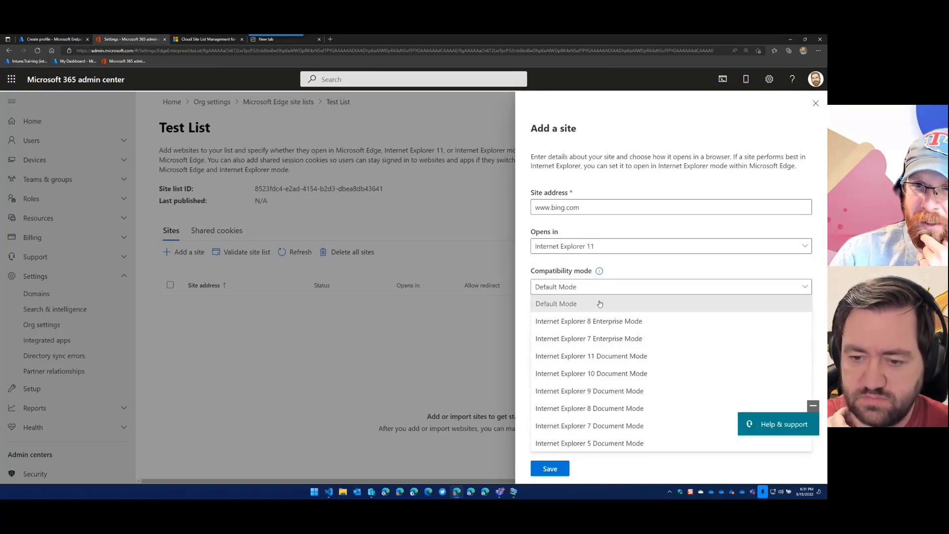
left_click(593, 249)
left_click(593, 249)
left_click(593, 262)
left_click(601, 286)
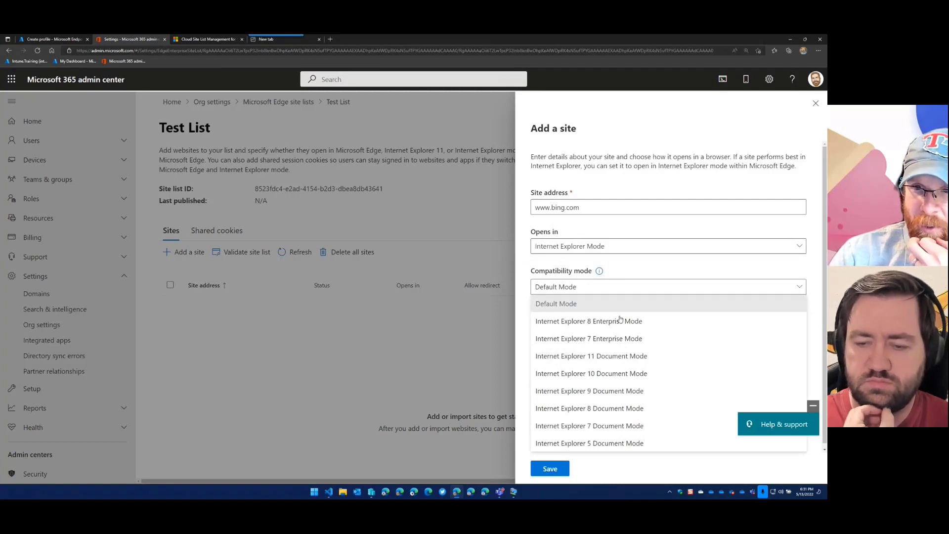
left_click(601, 251)
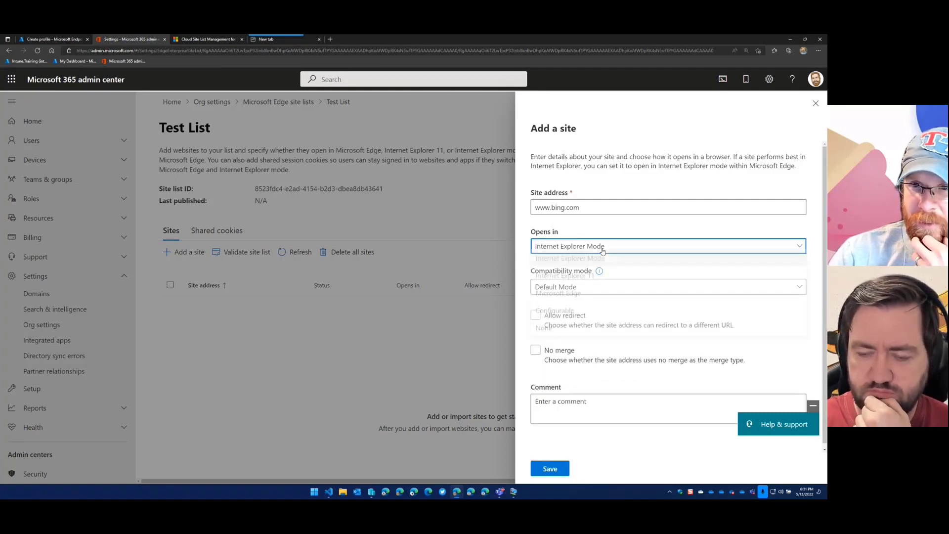
left_click(601, 251)
left_click(595, 281)
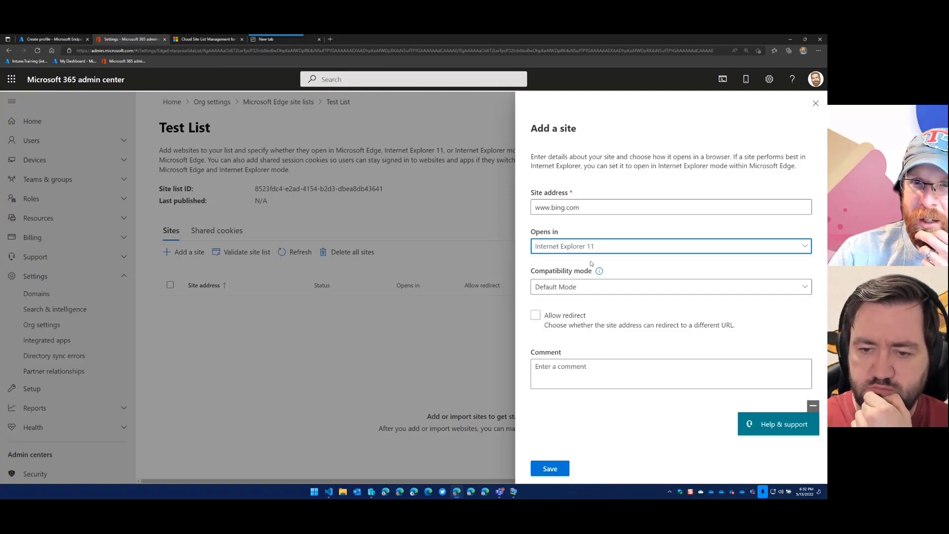
left_click(601, 251)
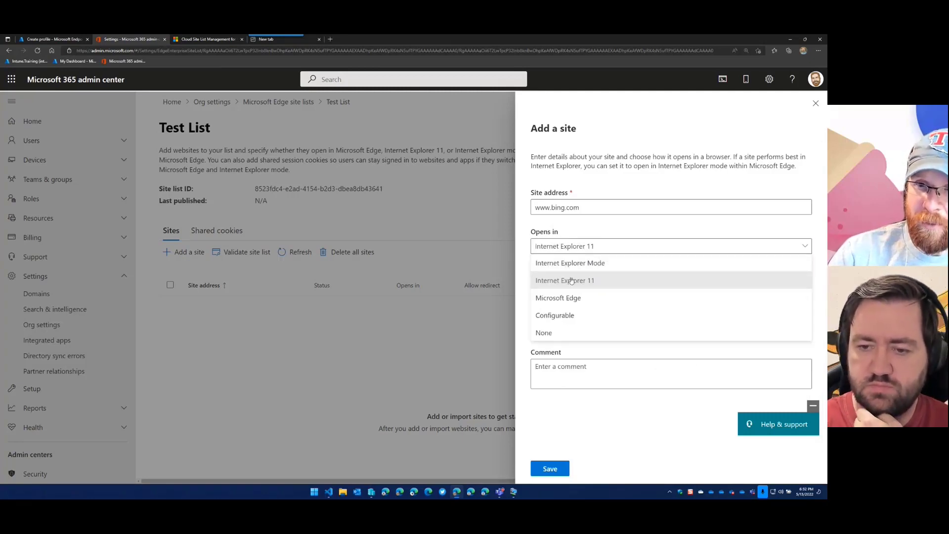
left_click(572, 298)
left_click(558, 287)
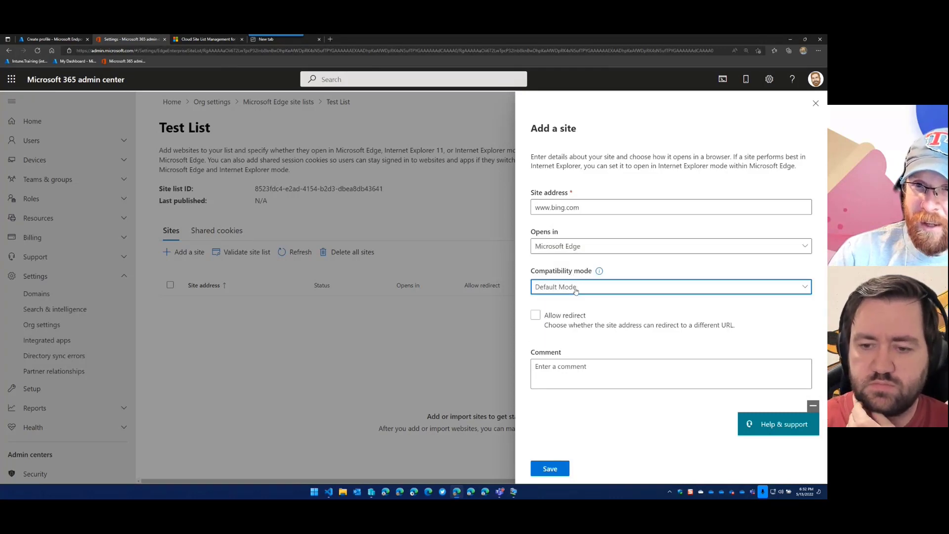
left_click(593, 250)
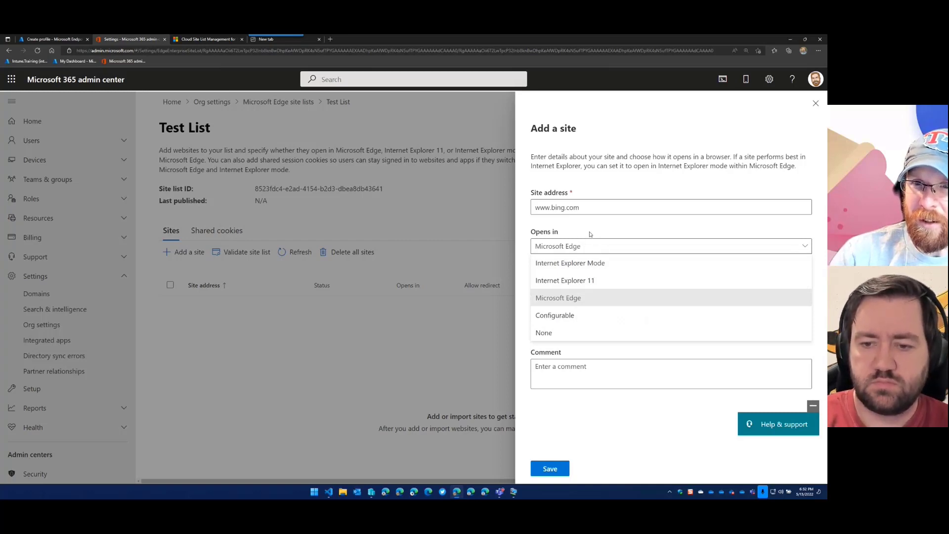
left_click(588, 245)
left_click(582, 293)
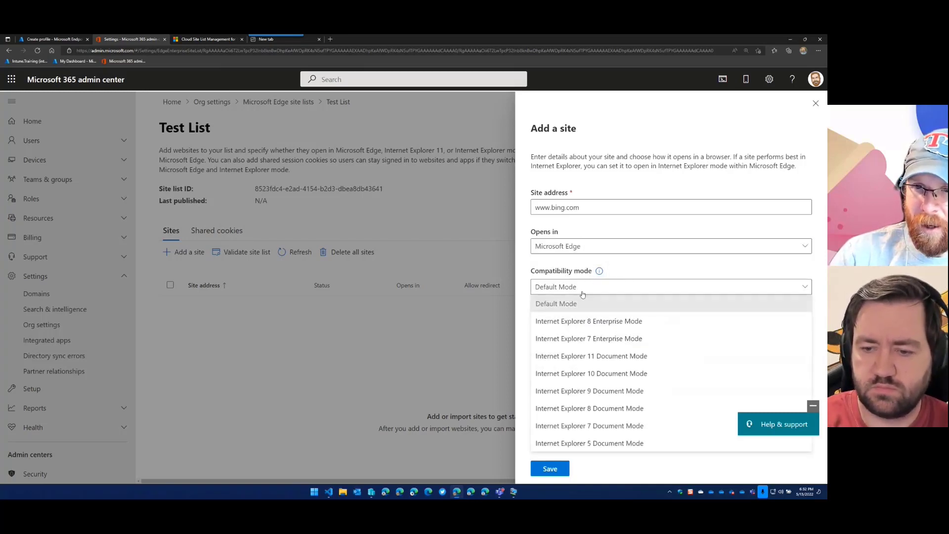
left_click(610, 356)
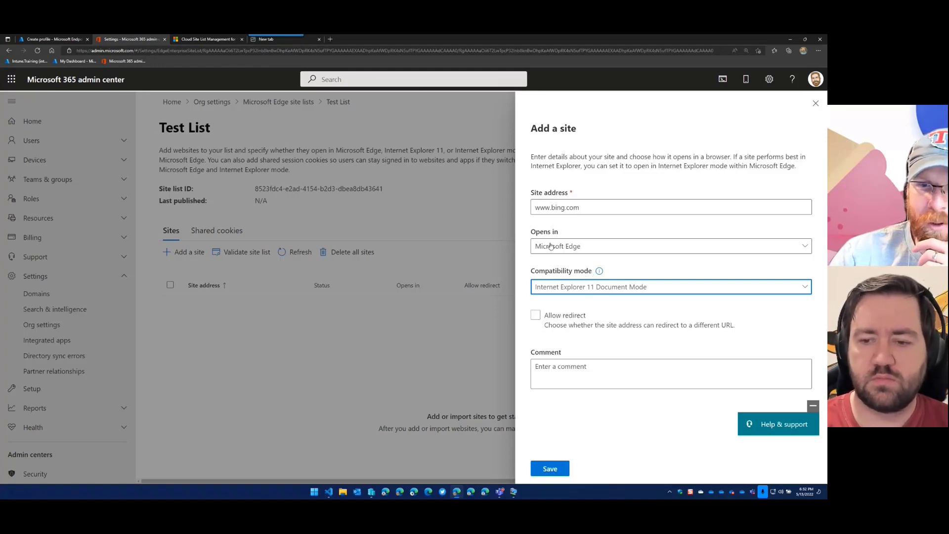
left_click(213, 41)
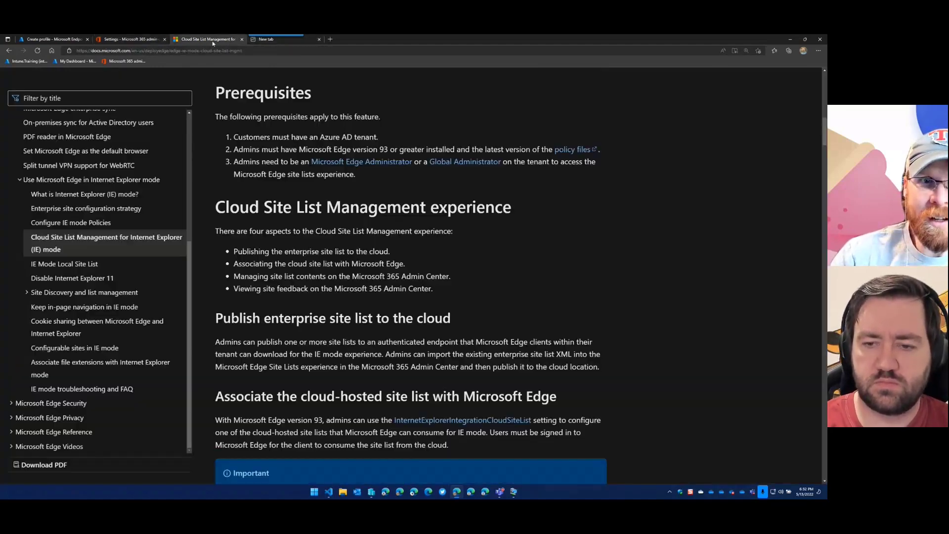
key("ctrl+t")
type("bing")
key("Return")
Open the browser's default browser settings and review the choices for letting Internet Explorer open sites in Microsoft Edge.
left_click(818, 50)
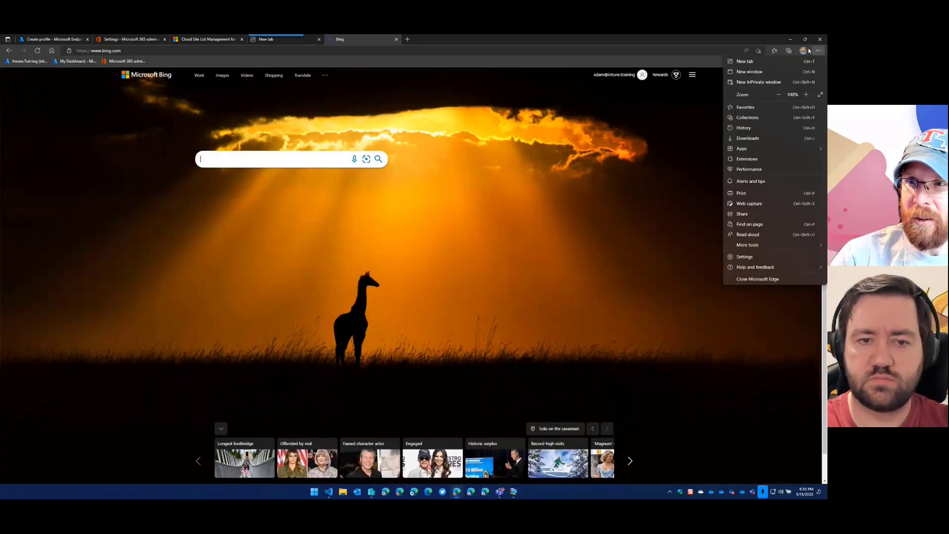
left_click(755, 258)
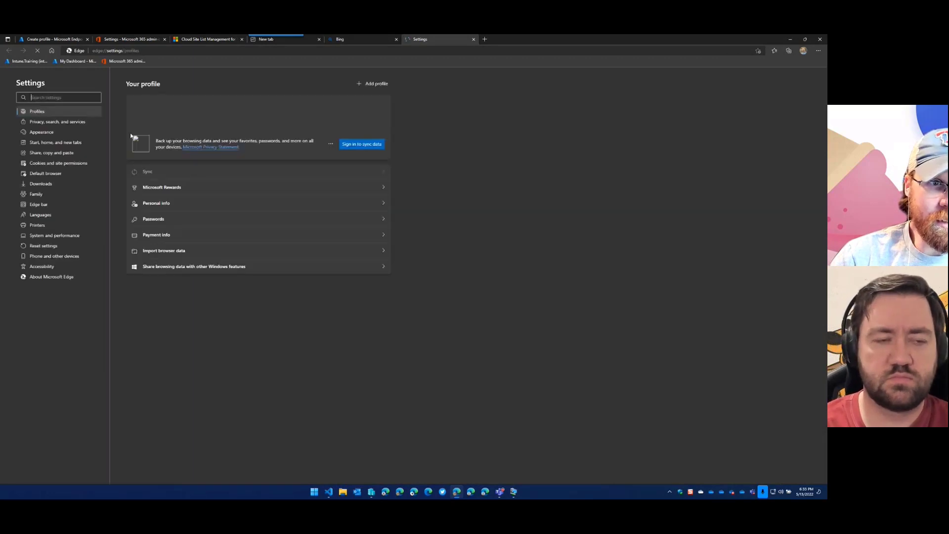
left_click(47, 173)
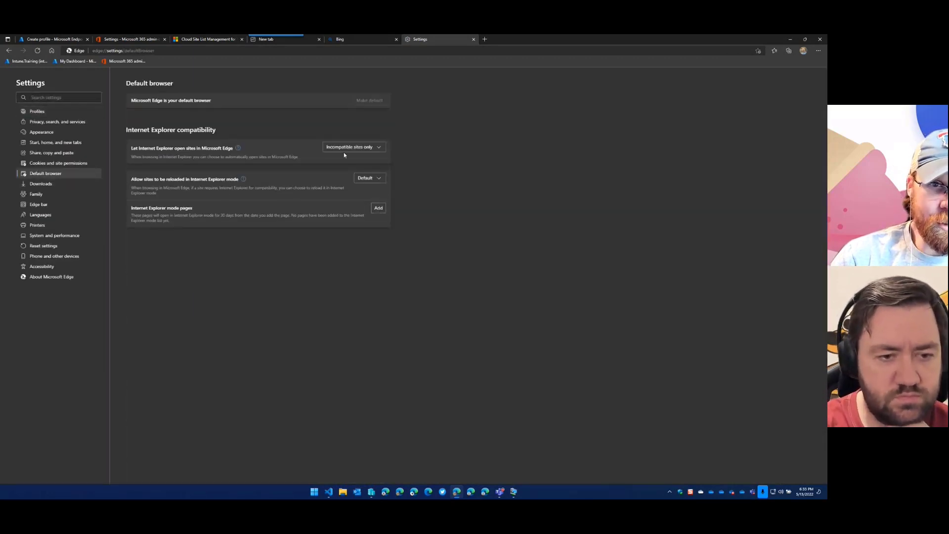
left_click(364, 150)
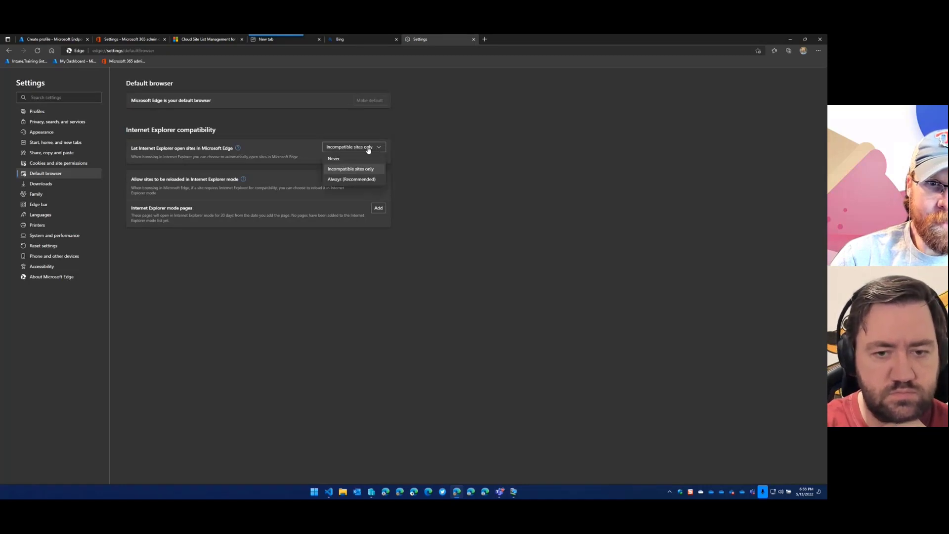
left_click(380, 209)
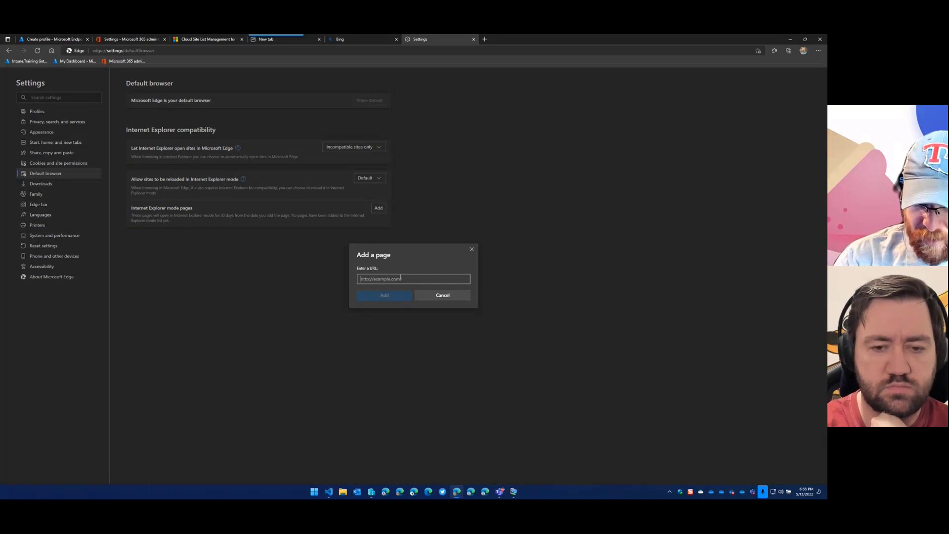
type("goog")
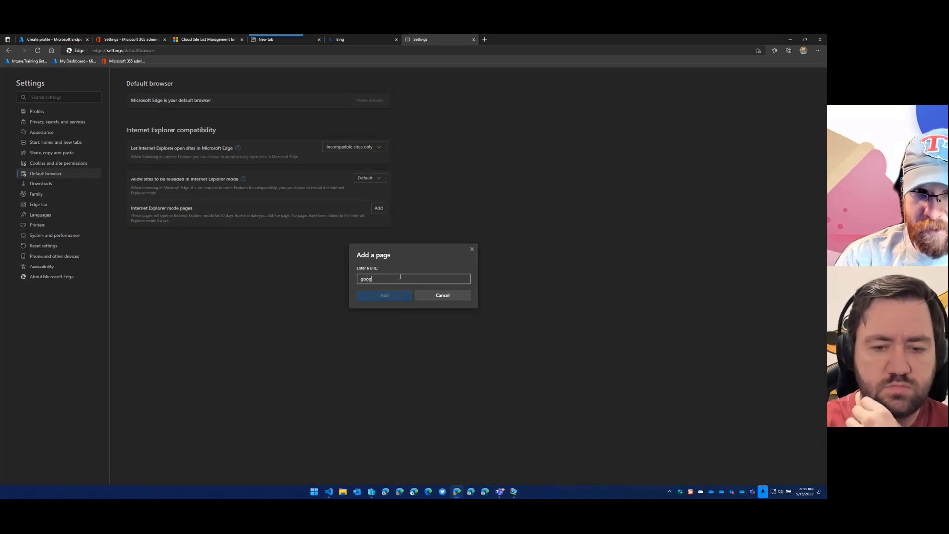
key("BackSpace")
key("BackSpace")
key("BackSpace")
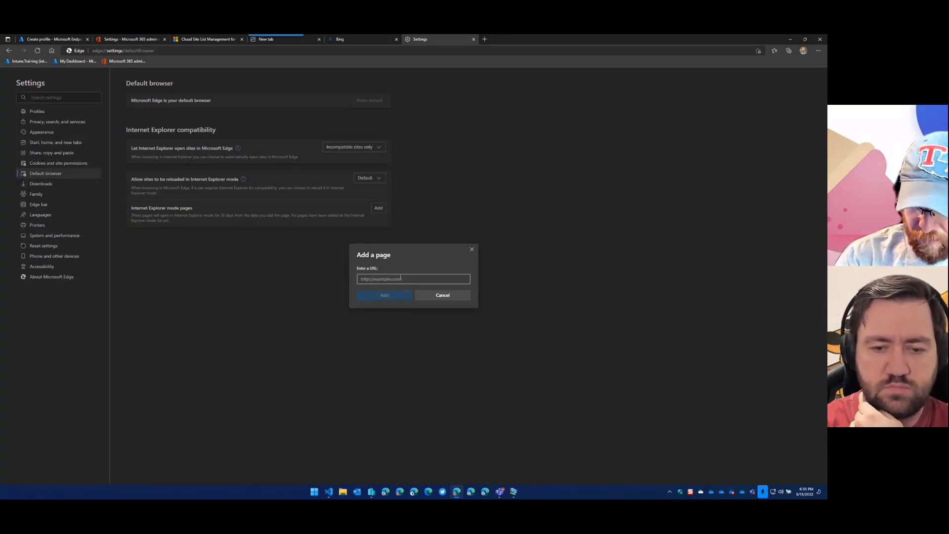
type("https")
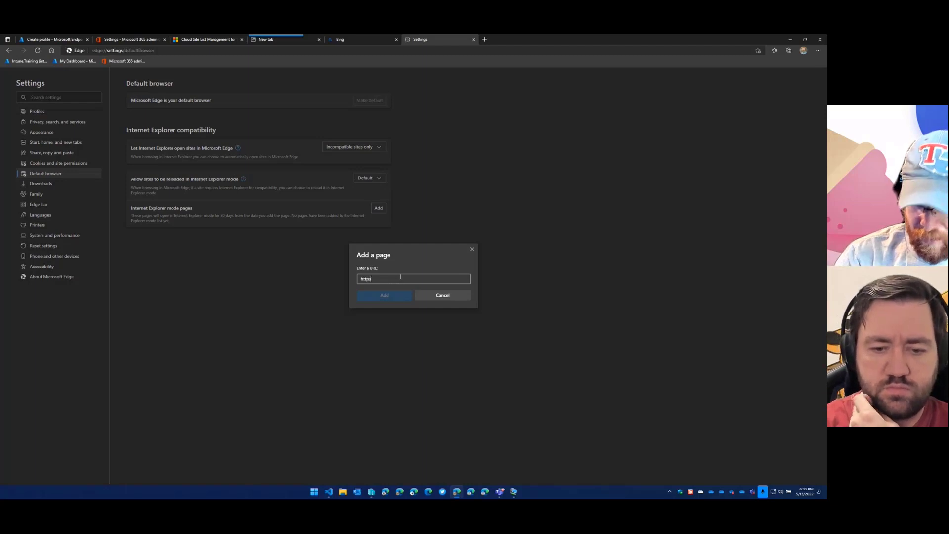
type("://www.g")
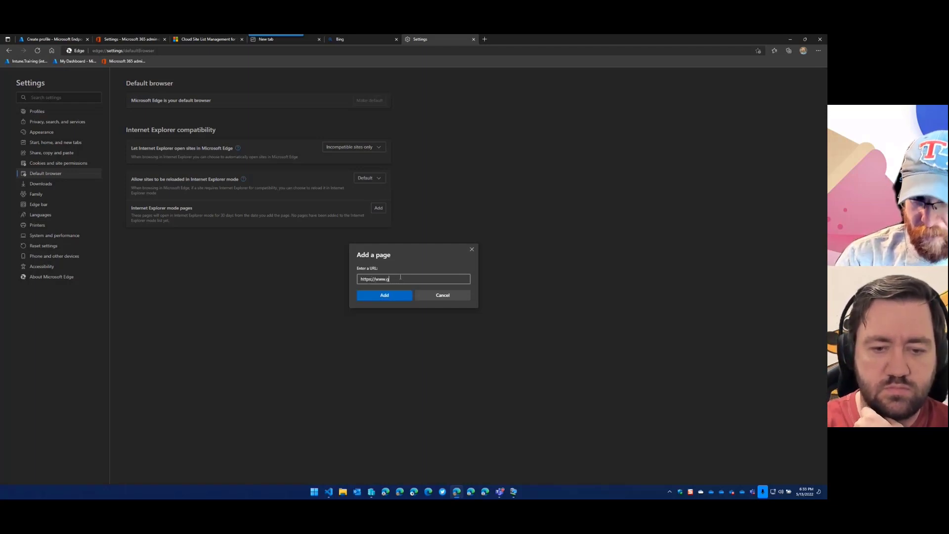
type("oogle.com")
left_click(392, 296)
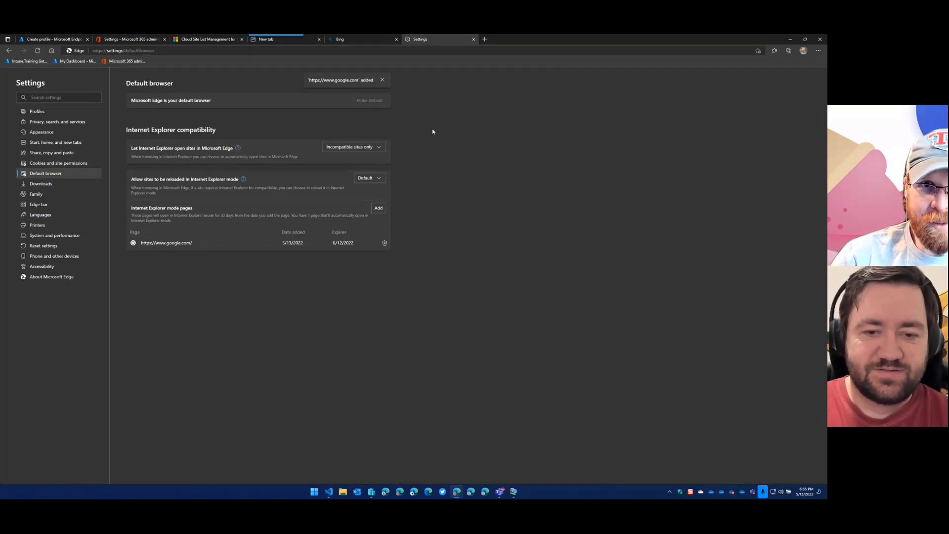
left_click(484, 39)
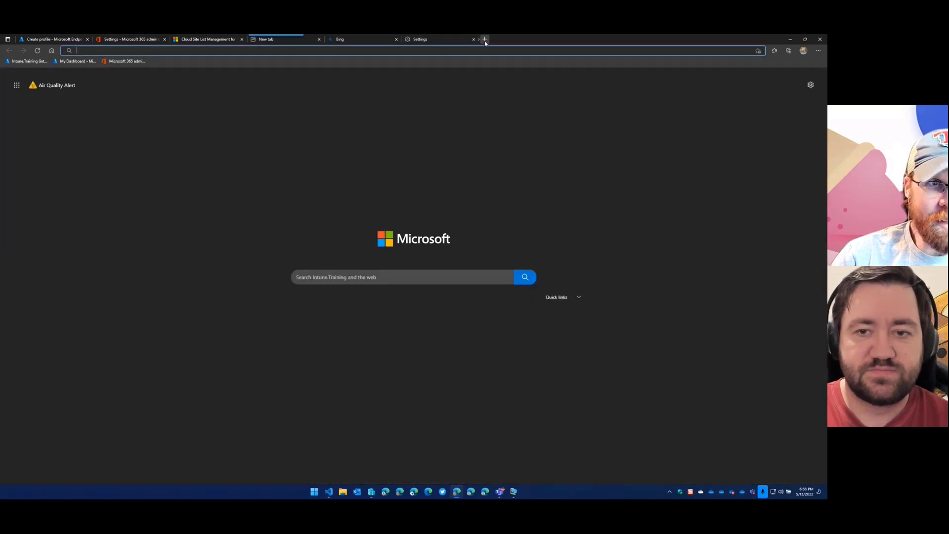
type("google")
key("Return")
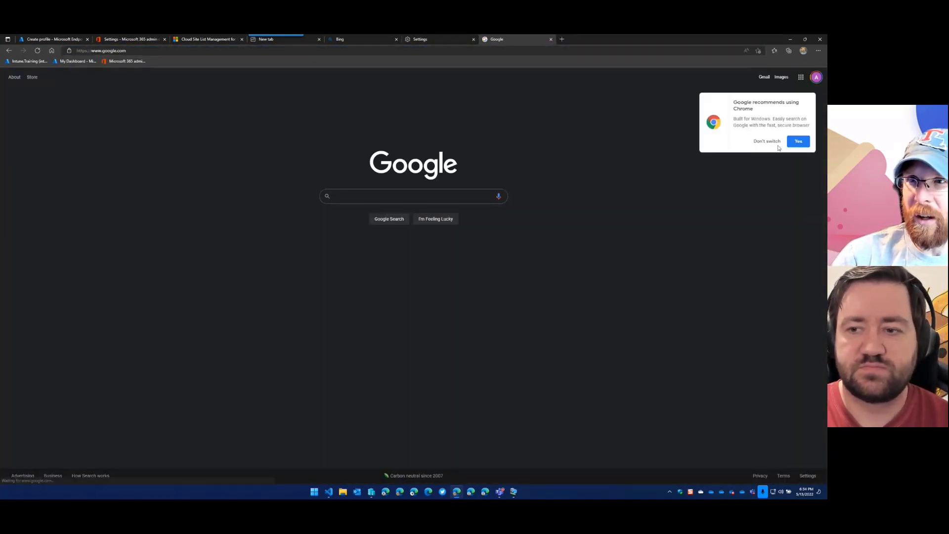
left_click(767, 142)
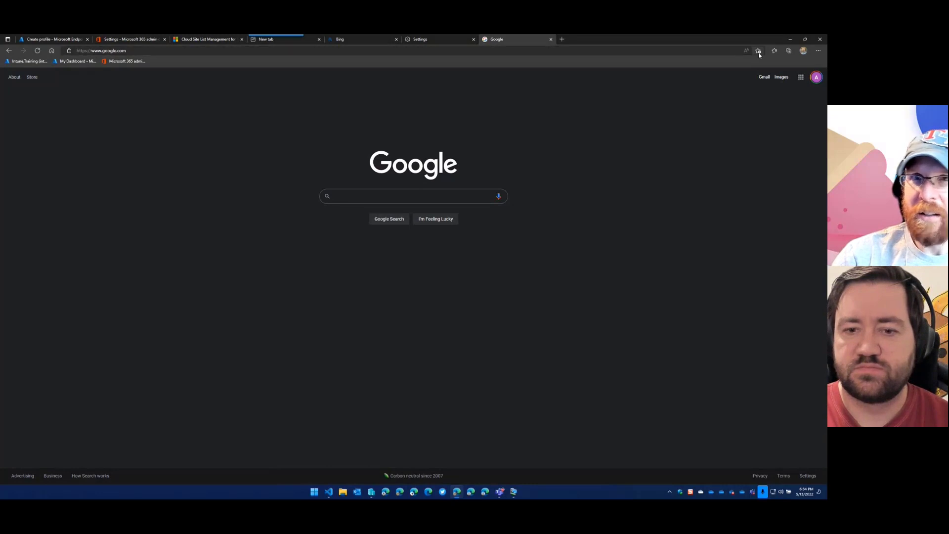
Set the option to let Internet Explorer open sites in Microsoft Edge to Always (Recommended).
left_click(429, 39)
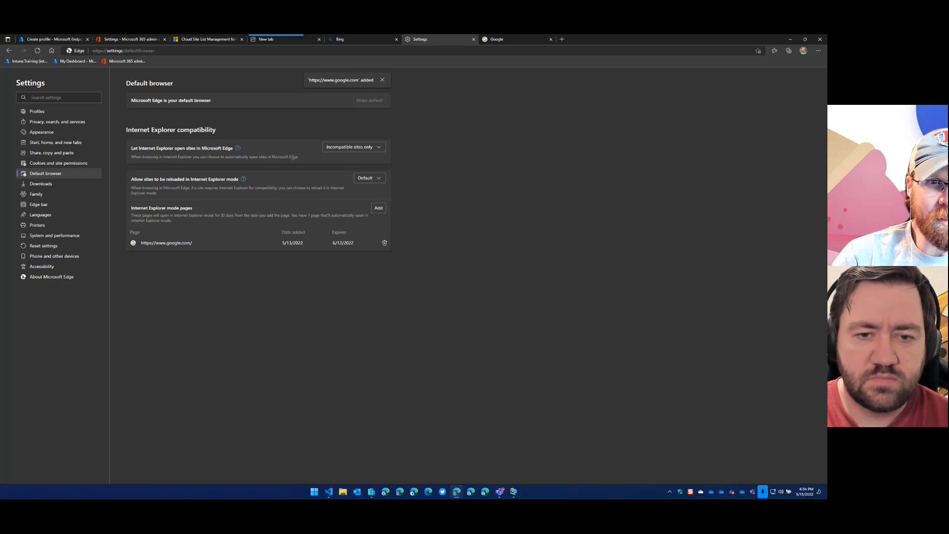
left_click(373, 148)
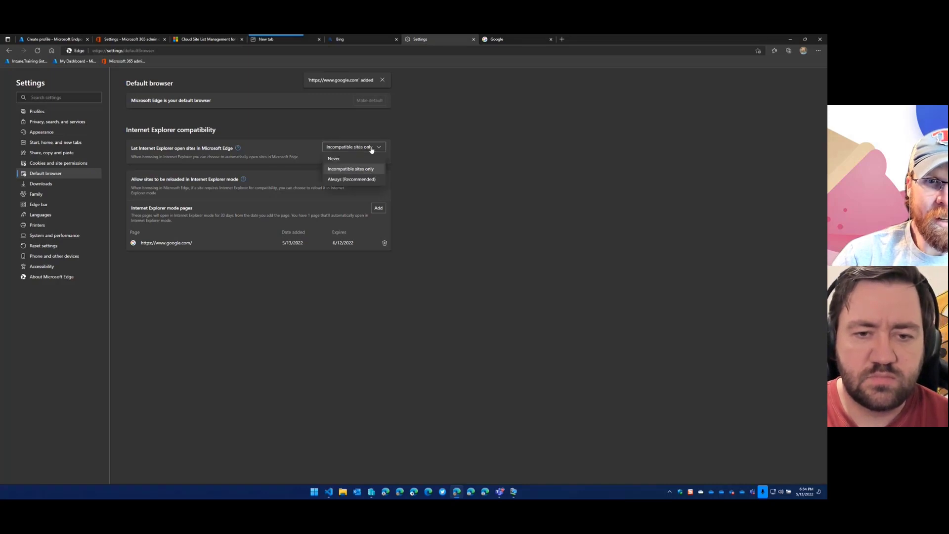
left_click(345, 179)
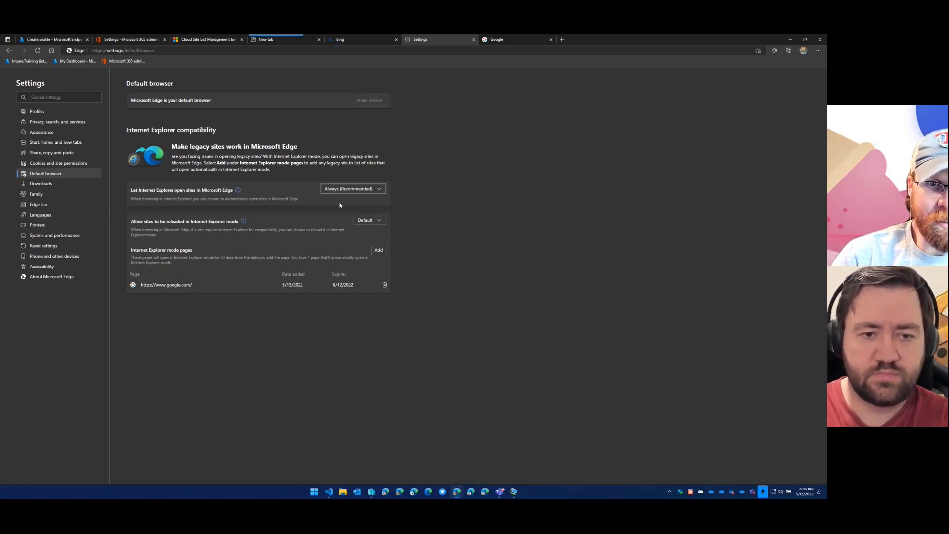
left_click(502, 39)
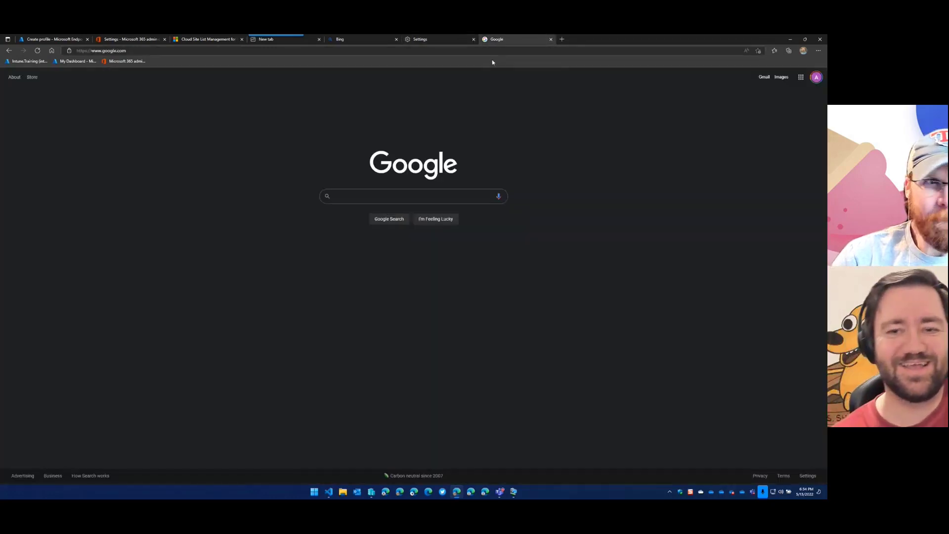
left_click(151, 49)
key("Return")
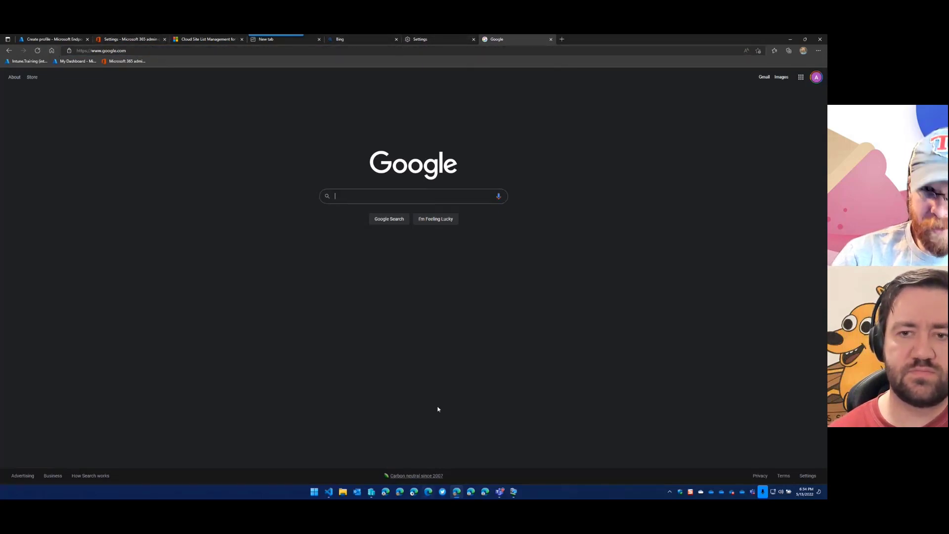
left_click(551, 40)
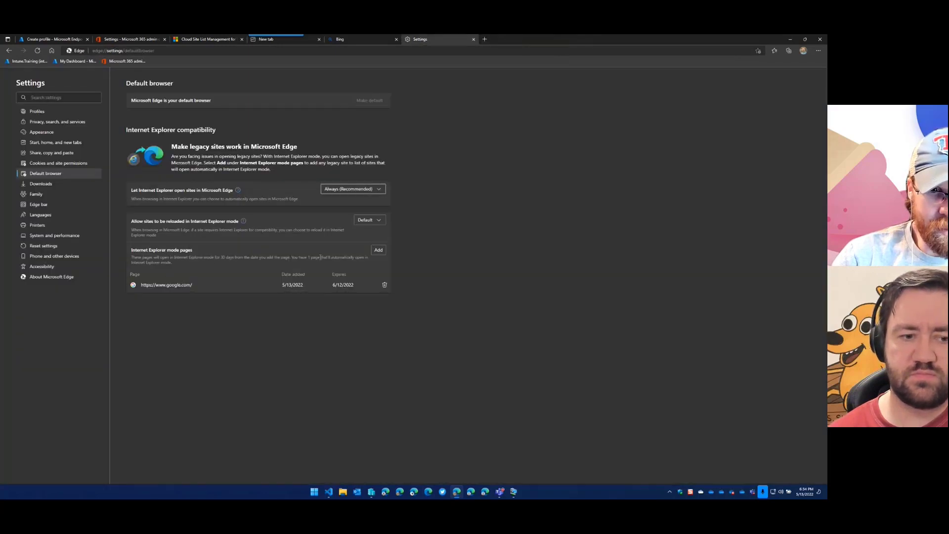
left_click_drag(293, 258, 308, 265)
left_click(229, 271)
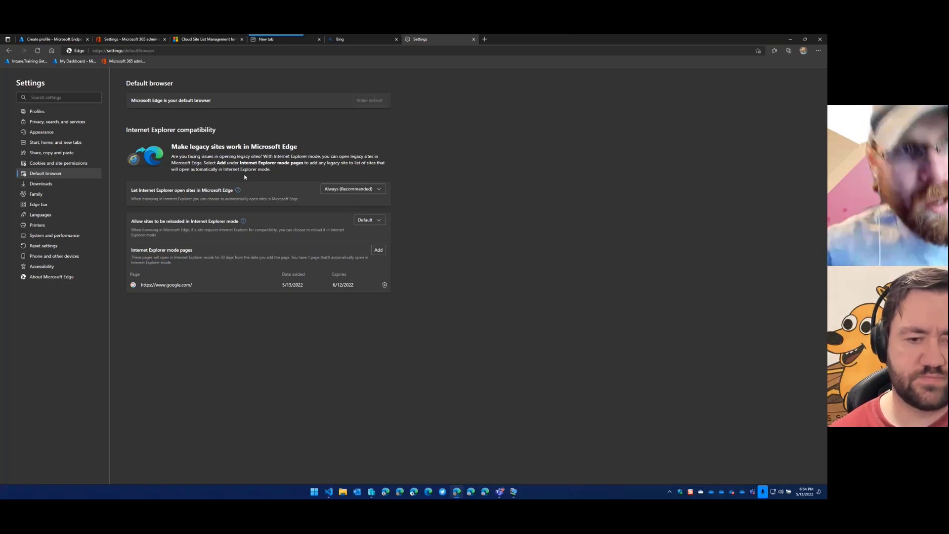
left_click(116, 40)
left_click(558, 319)
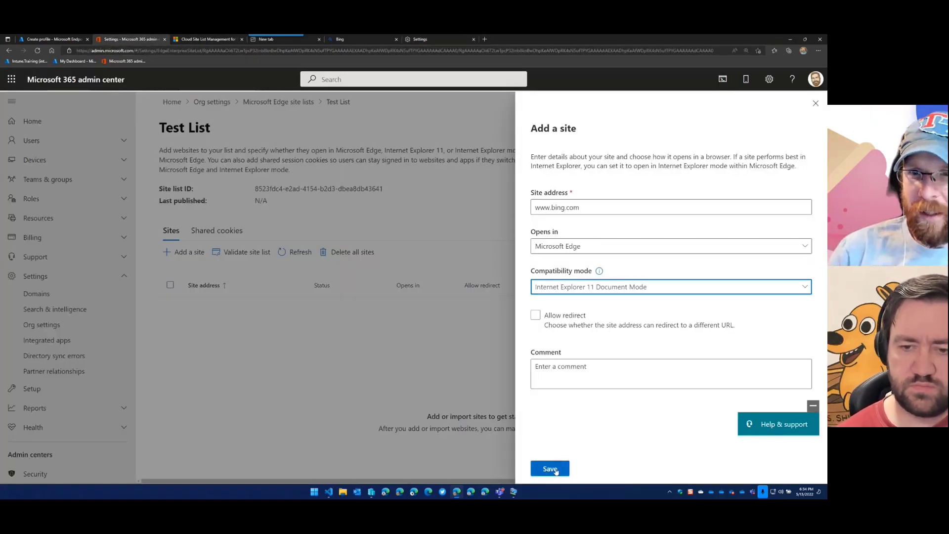
left_click(594, 208)
key("Home")
type("https://")
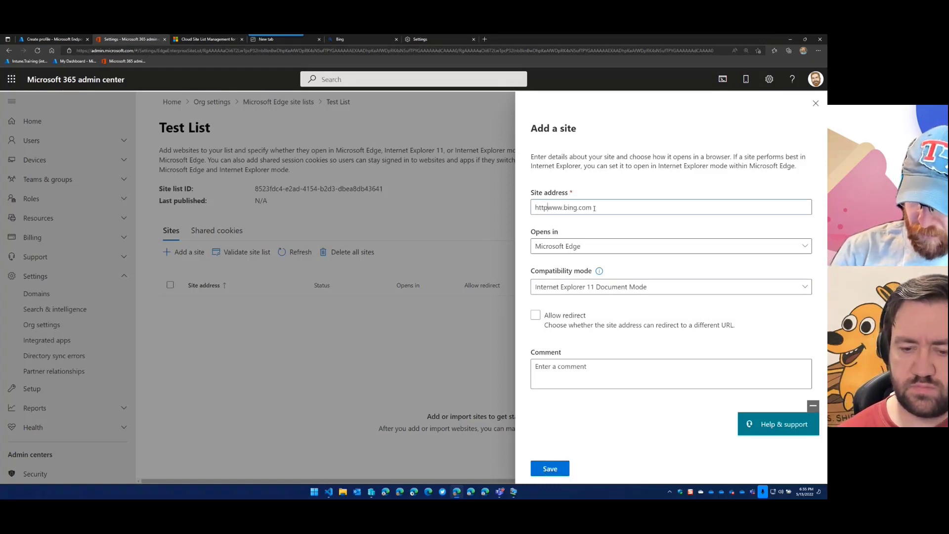
left_click(568, 467)
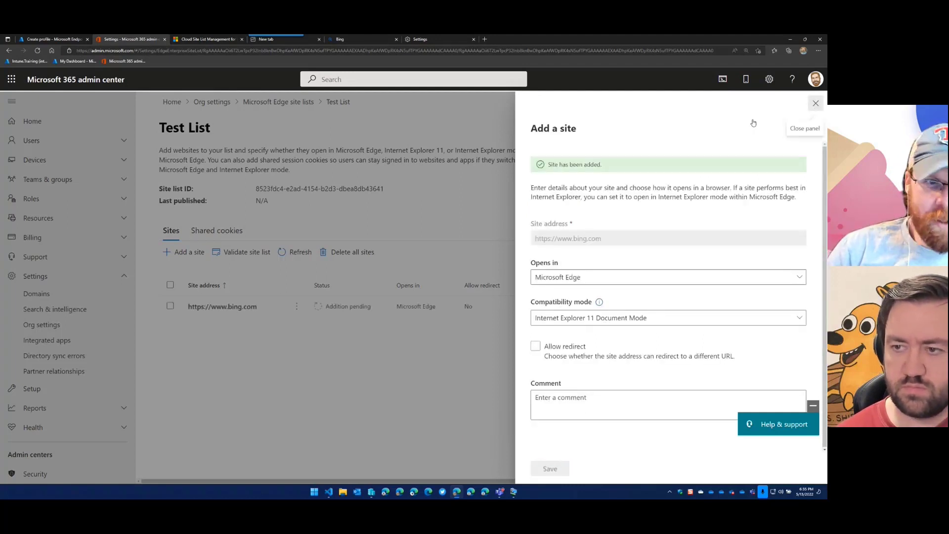
left_click(815, 103)
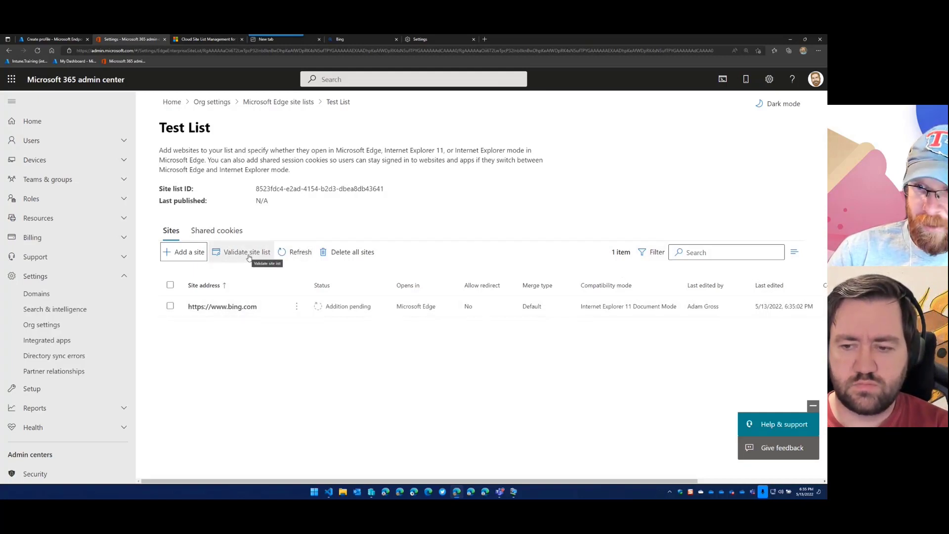
Validate the sites in Test List and dismiss the validation result.
left_click(268, 253)
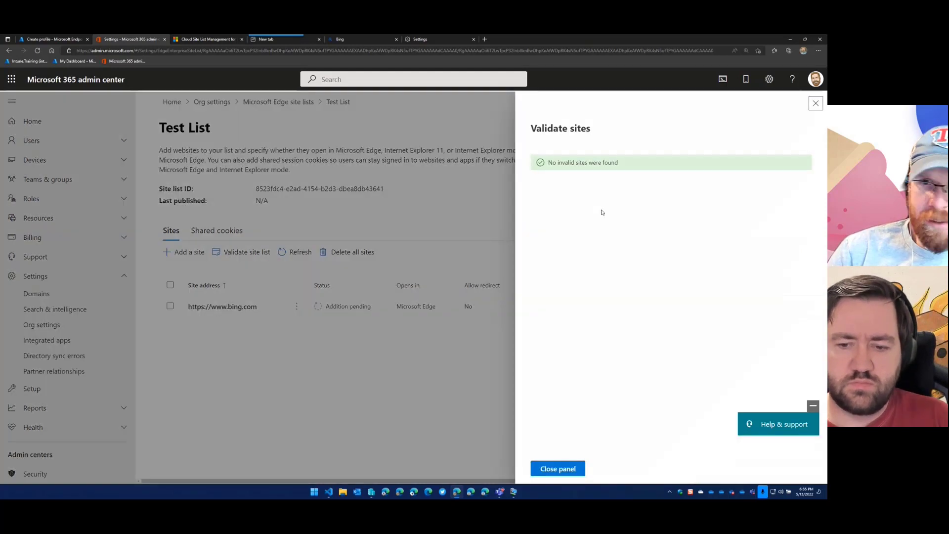
left_click(557, 469)
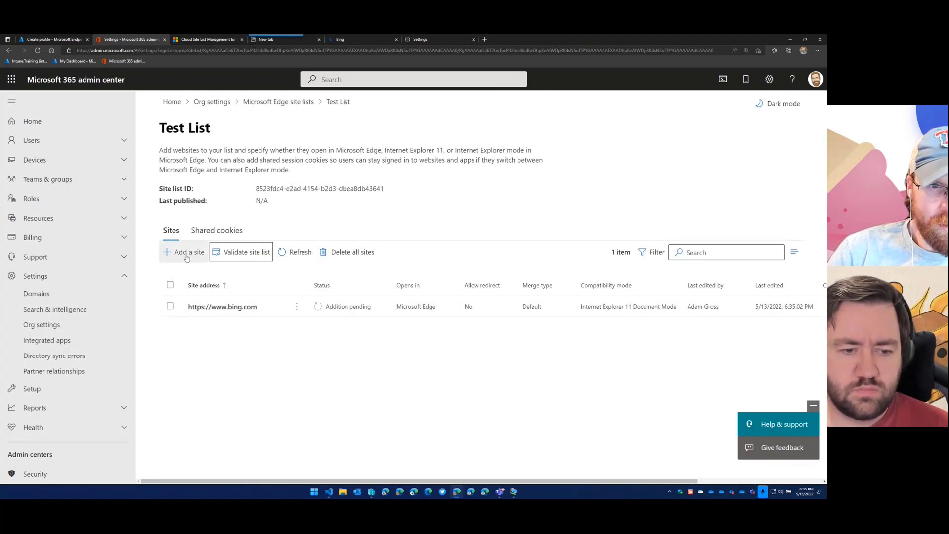
Review the shared cookie form for Test List, including its source engine choices, and close it without saving.
left_click(216, 235)
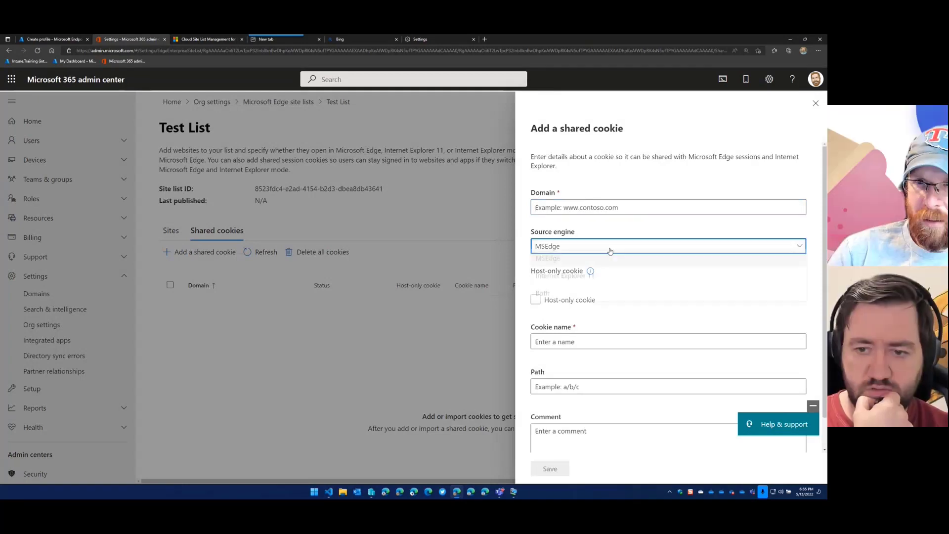
left_click(623, 247)
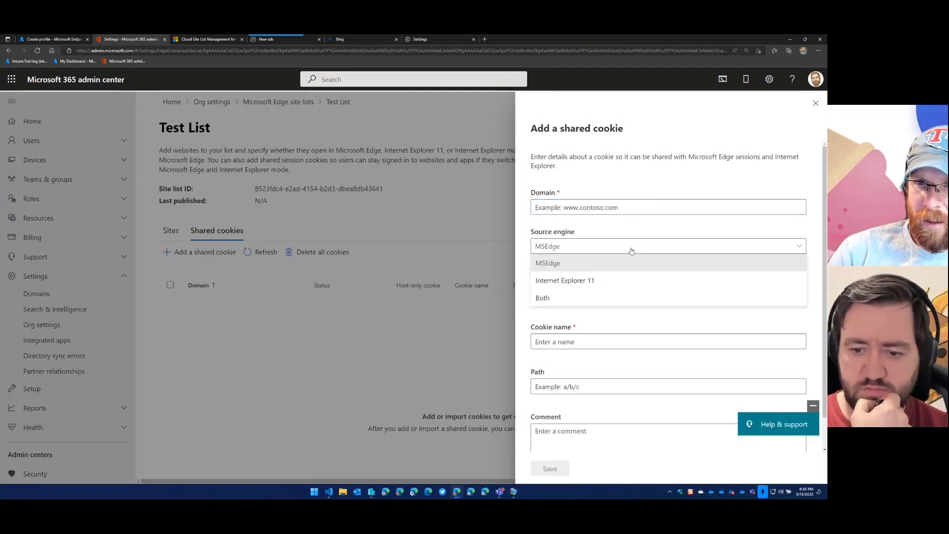
left_click(629, 262)
scroll(598, 355, "down", 2)
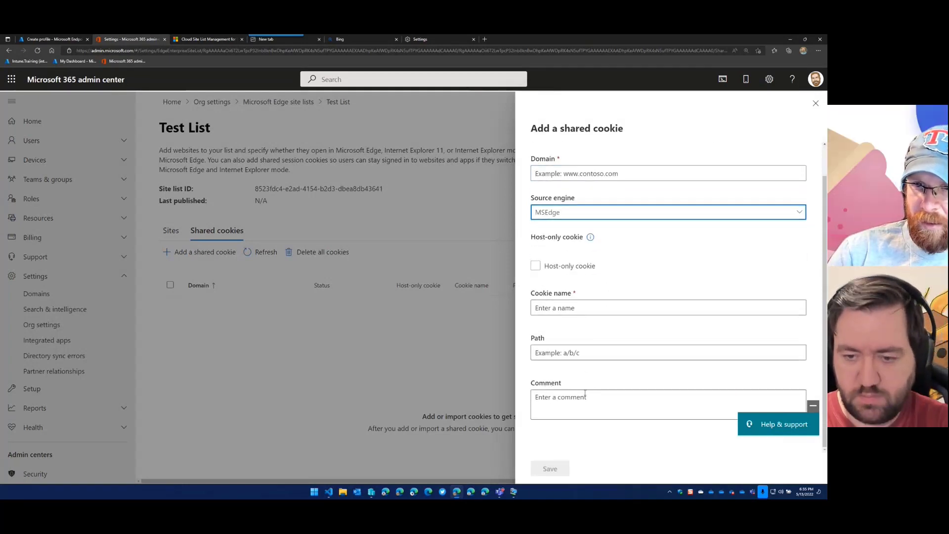
scroll(597, 344, "up", 2)
left_click_drag(530, 161, 568, 172)
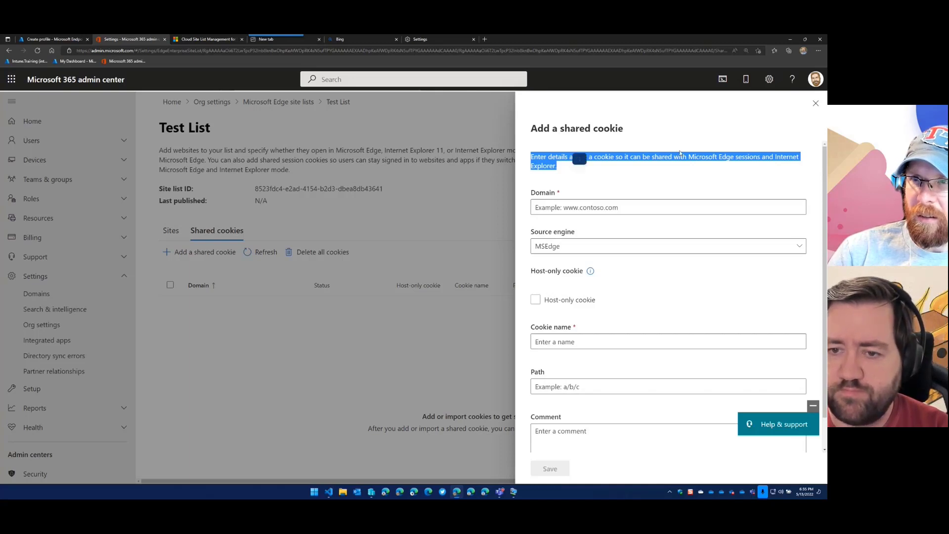
left_click(815, 103)
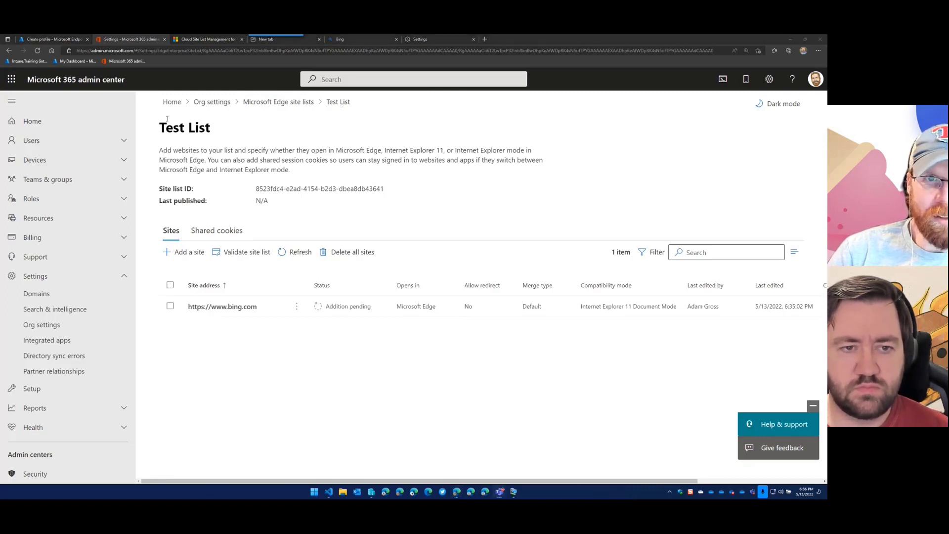
Return to the Microsoft Edge site lists and publish Test List as version 1.
left_click(278, 102)
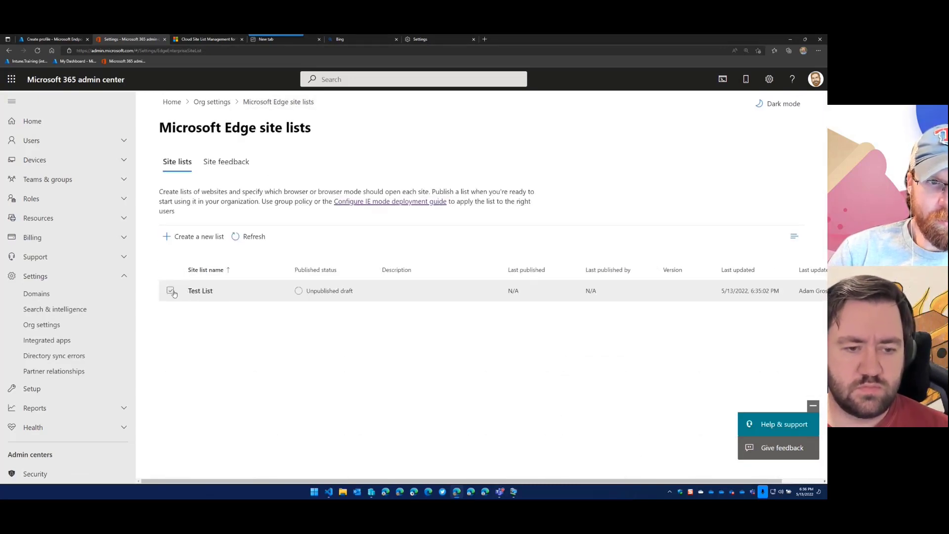
left_click(171, 291)
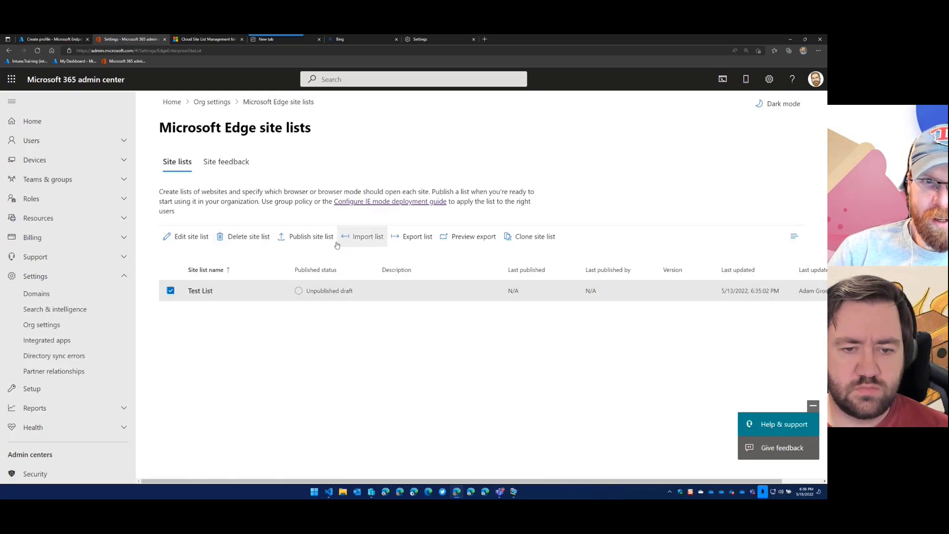
left_click(308, 237)
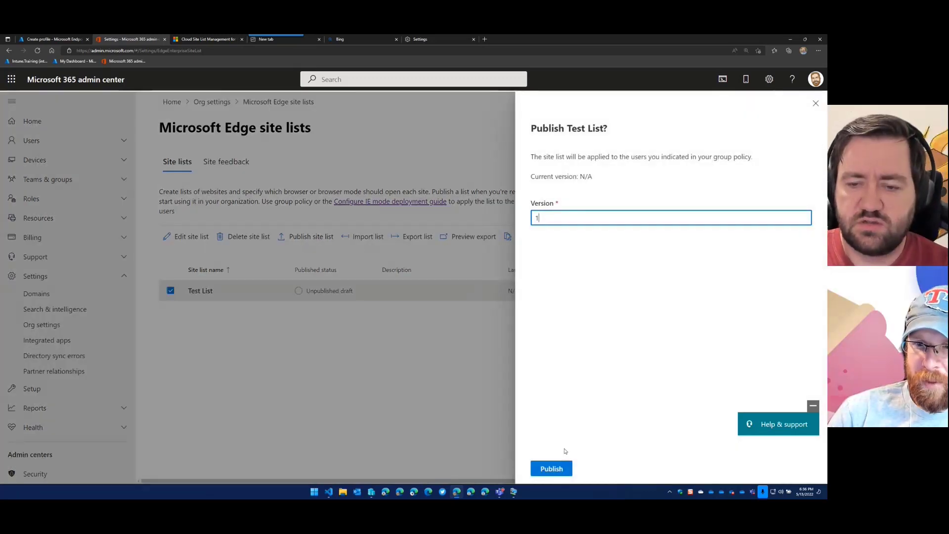
left_click(562, 472)
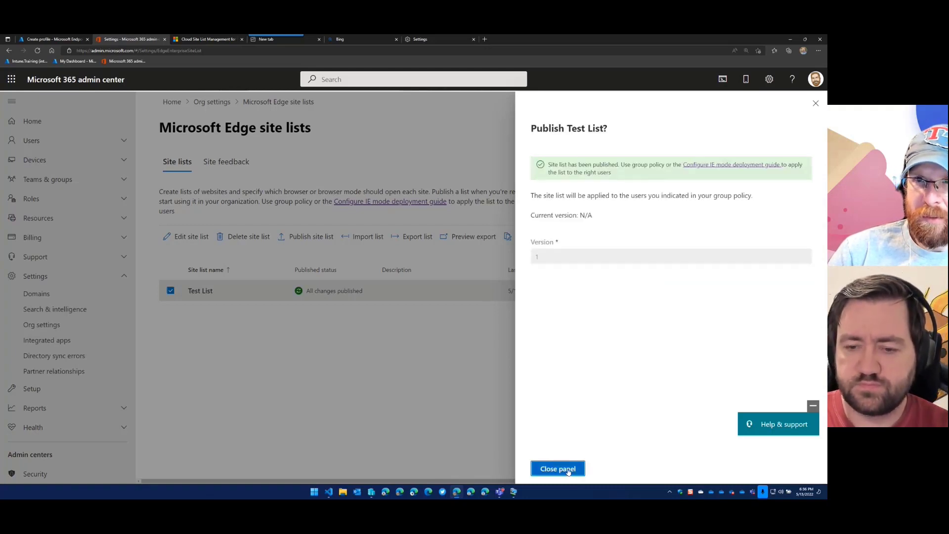
left_click(557, 468)
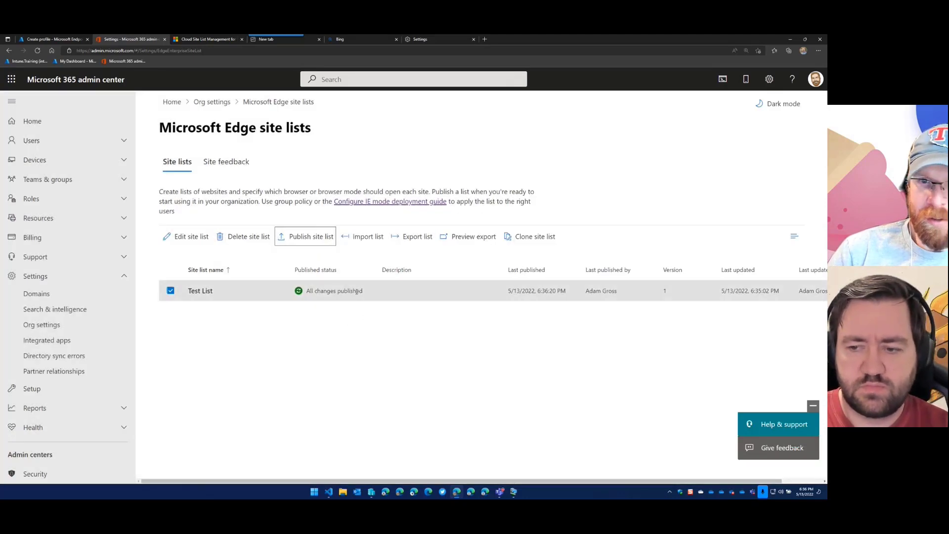
Open Test List and copy its site list ID.
left_click(200, 292)
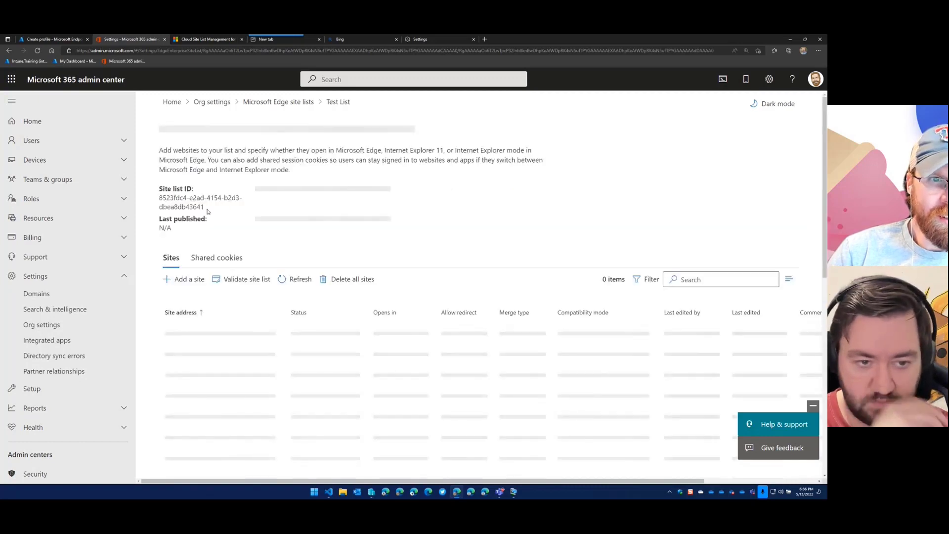
left_click_drag(159, 197, 390, 192)
left_click(353, 211)
right_click(390, 192)
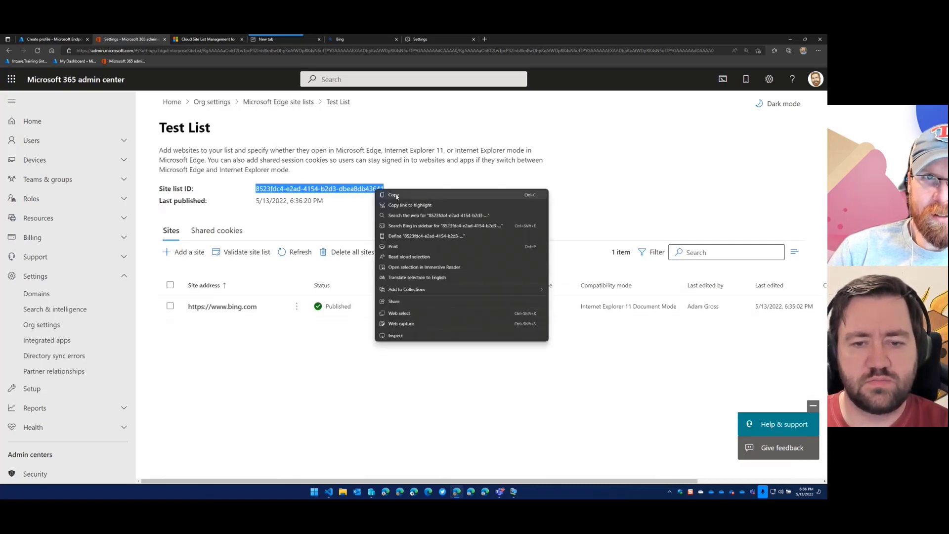
left_click(395, 197)
In the Endpoint Manager profile, remove the Browser category and paste the site list ID into Configure the Enterprise Mode Cloud Site List (Device).
left_click(52, 39)
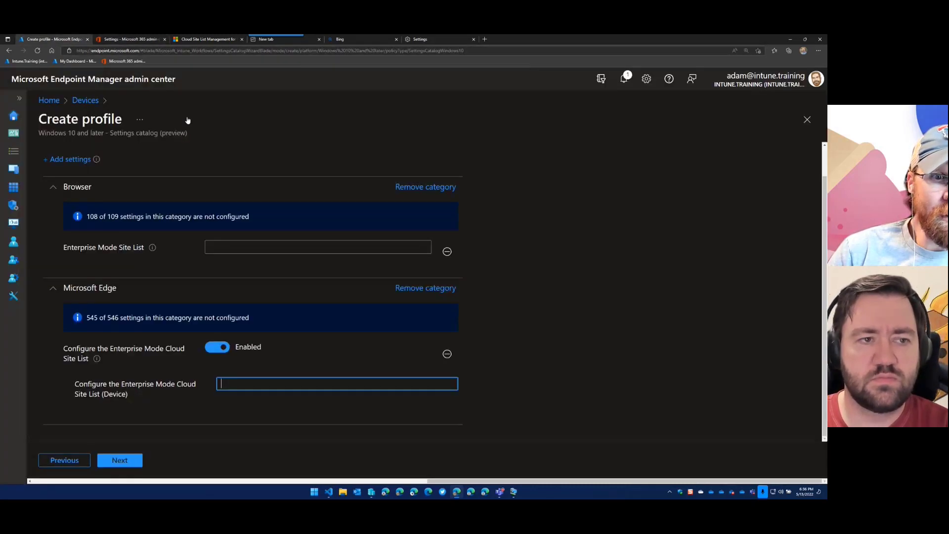
left_click(439, 197)
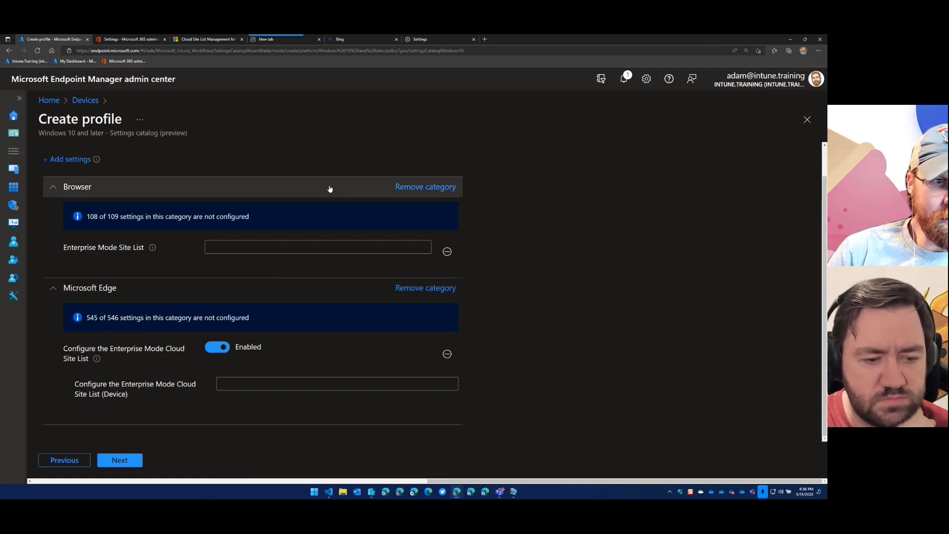
left_click(240, 312)
key("ctrl+v")
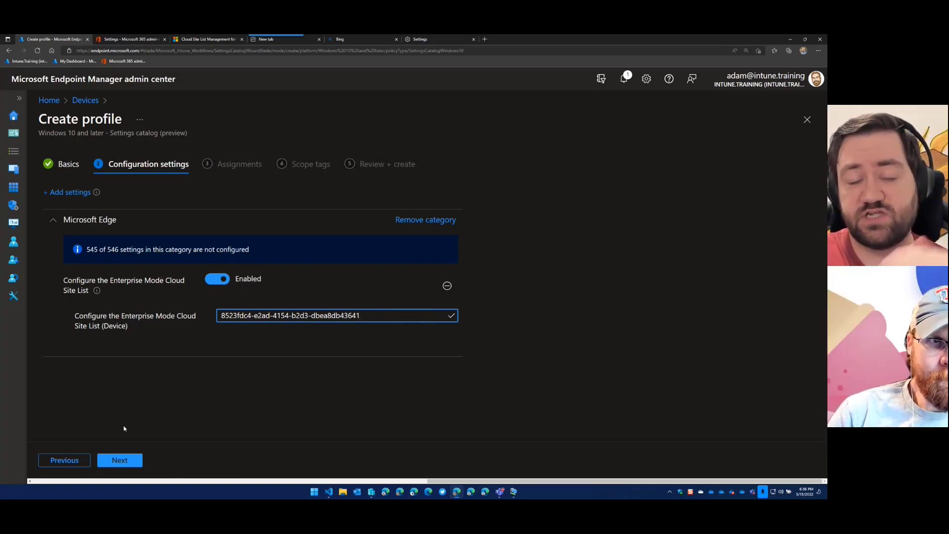
Continue to the profile's assignments and include the Edge Site List group.
left_click(120, 460)
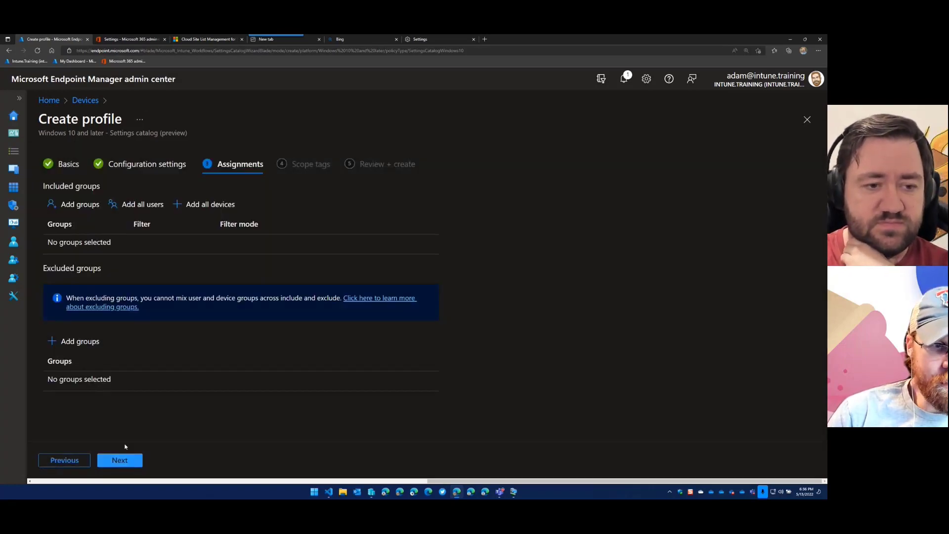
left_click(87, 207)
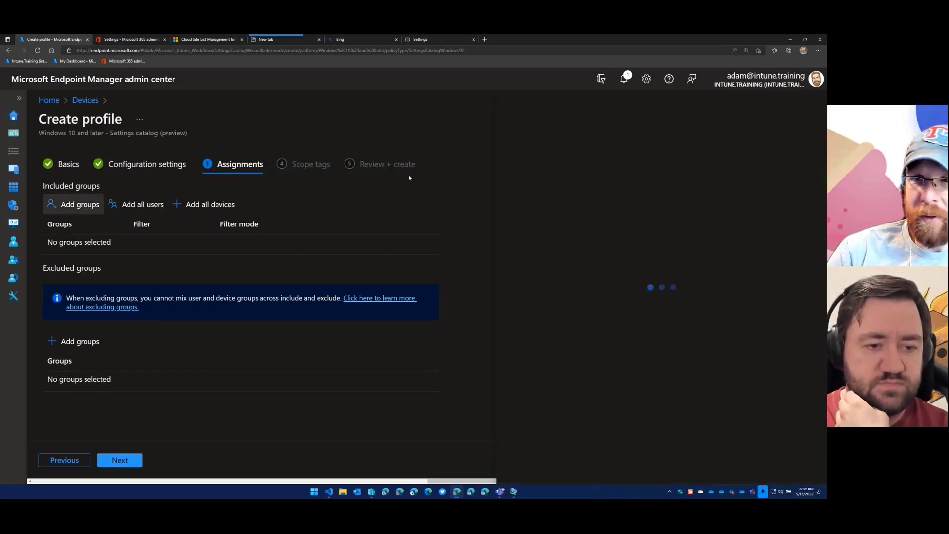
type("edge")
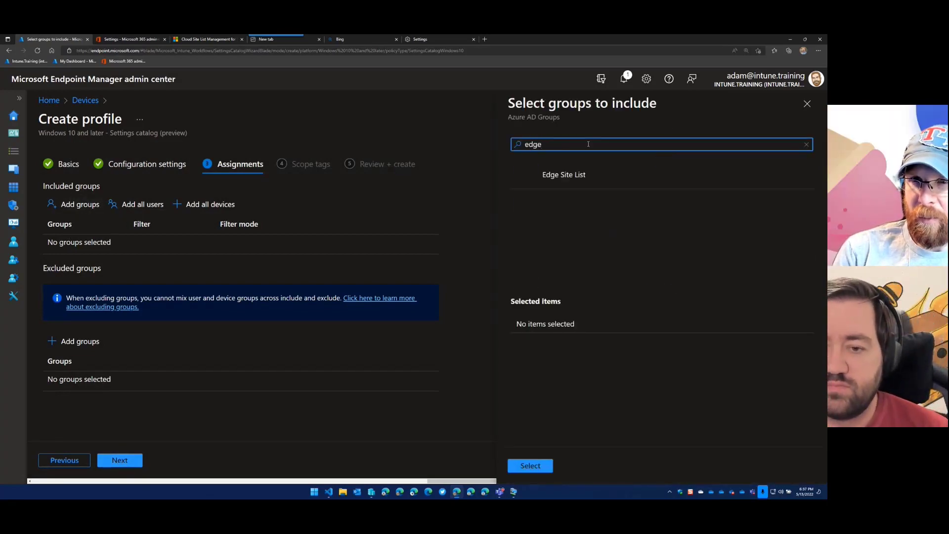
left_click(593, 184)
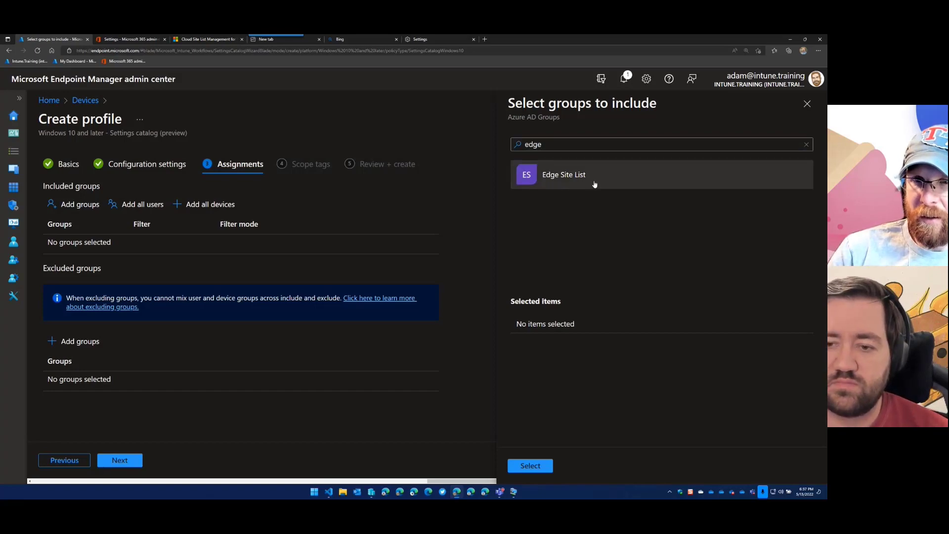
left_click(542, 467)
Keep the Default scope tag and create the configuration profile.
left_click(125, 466)
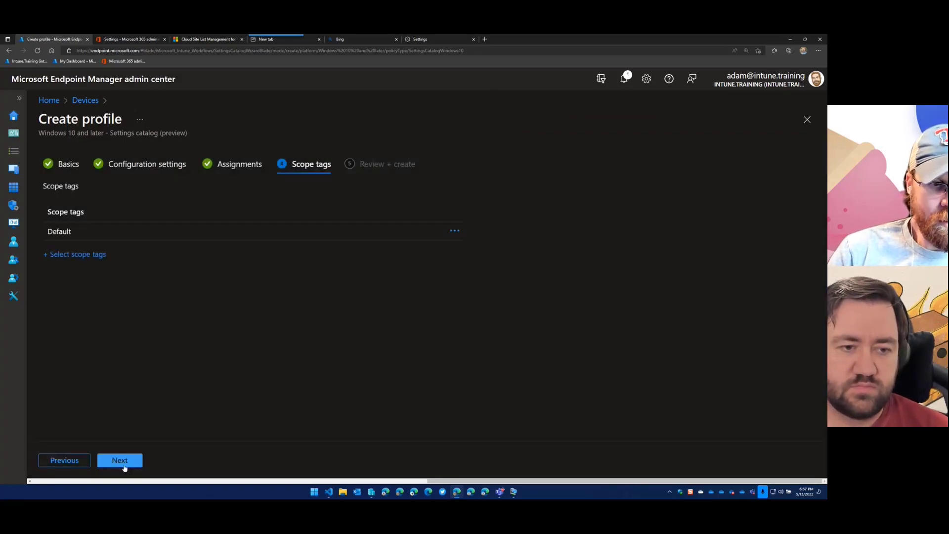
left_click(125, 465)
left_click(124, 465)
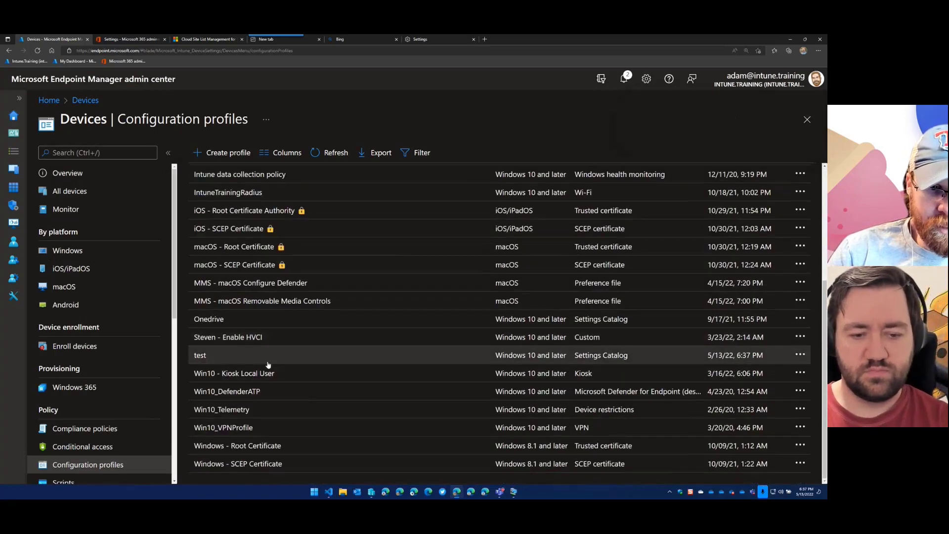
Refresh the configuration profiles list and open the test profile.
scroll(240, 313, "up", 1)
scroll(241, 313, "up", 3)
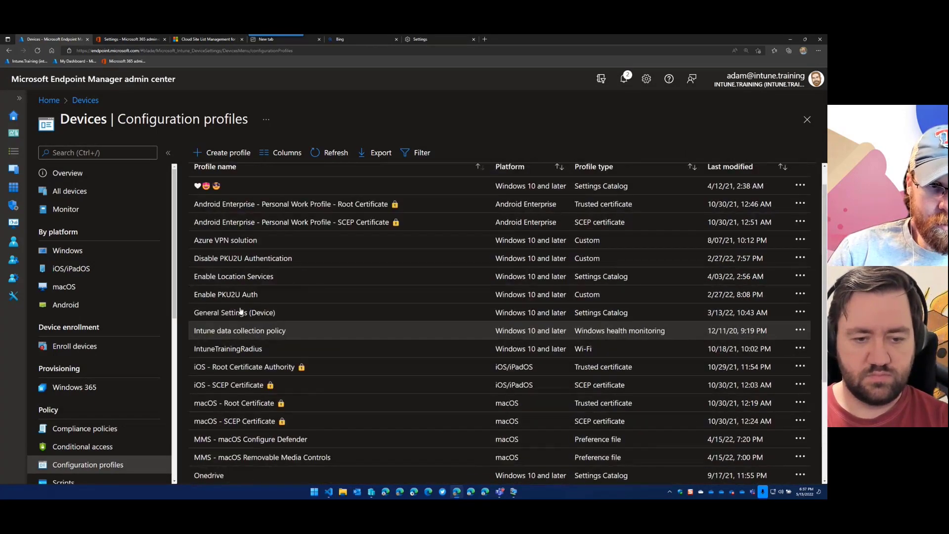
left_click(330, 155)
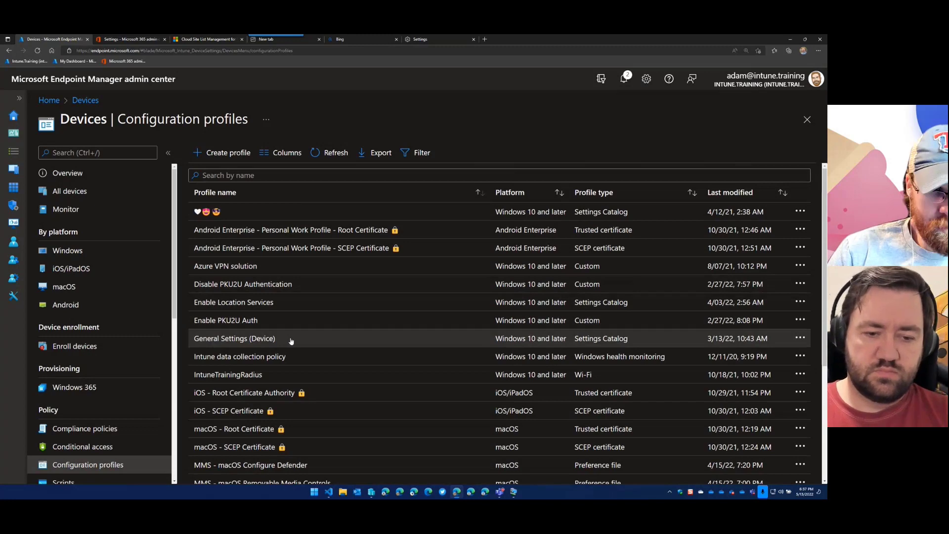
scroll(270, 363, "down", 3)
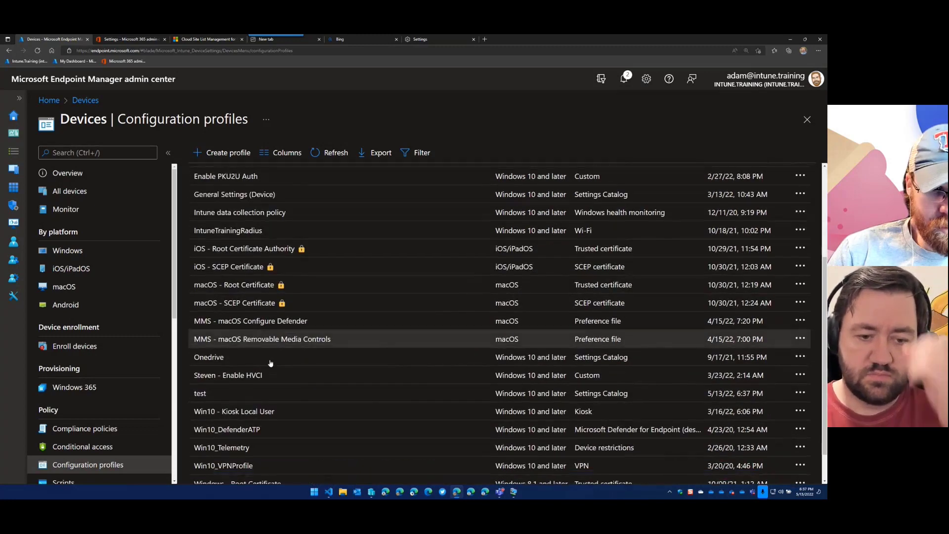
left_click(200, 393)
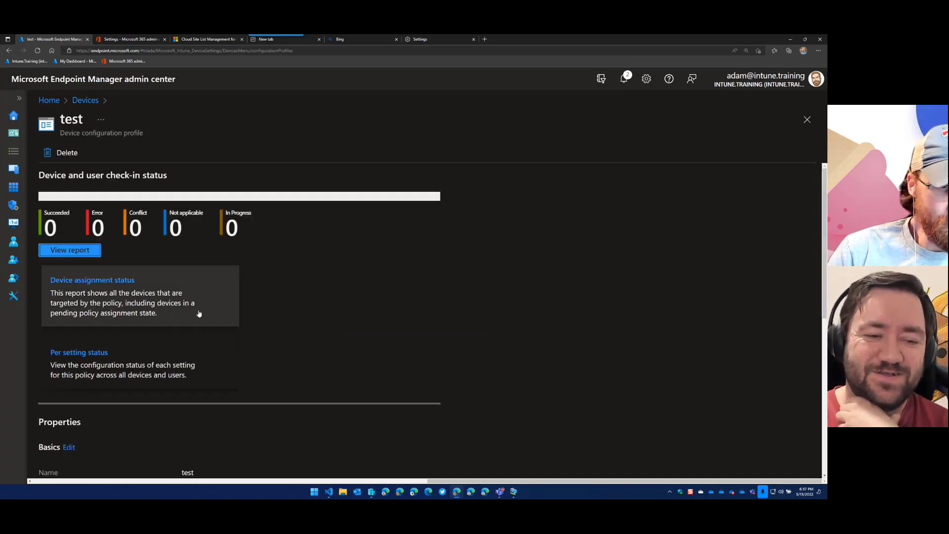
Edit the test profile's Configuration settings and open the settings picker to add more settings.
scroll(120, 360, "down", 7)
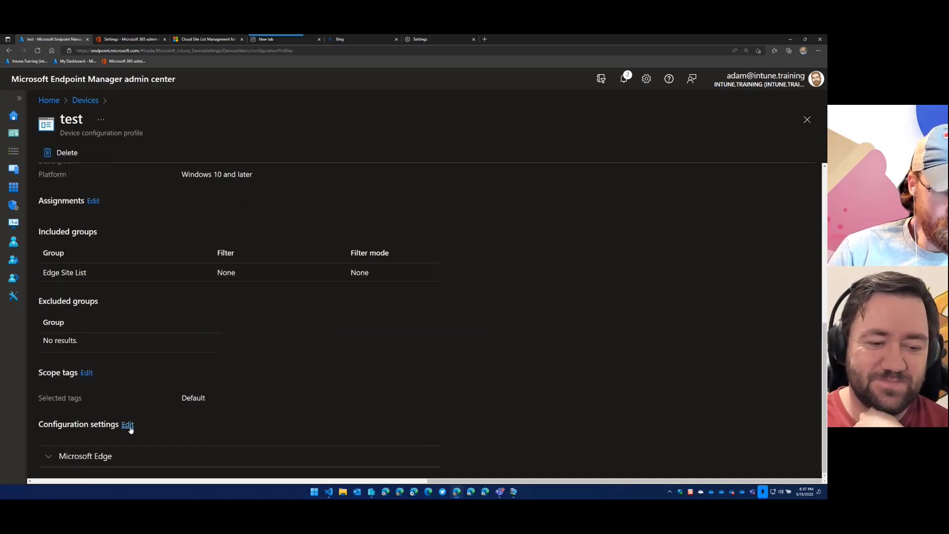
left_click(126, 424)
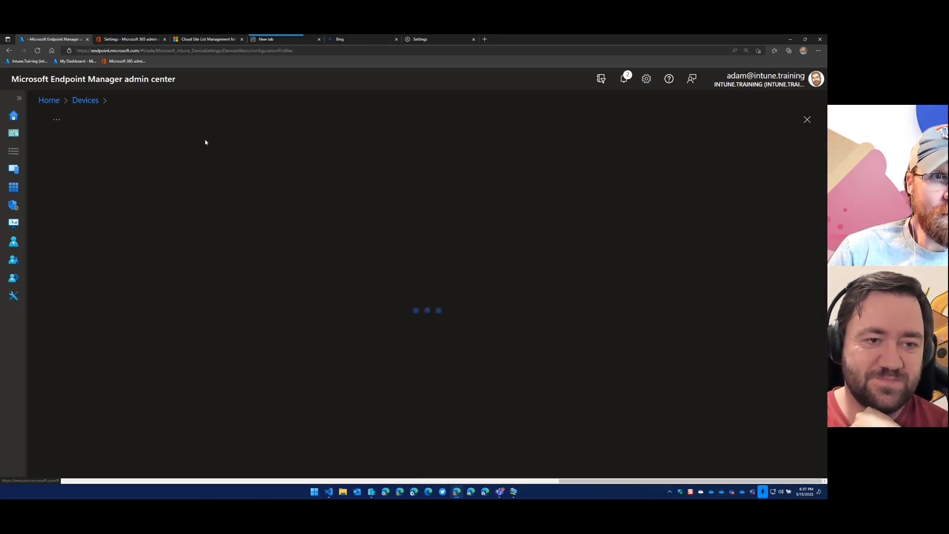
left_click(106, 221)
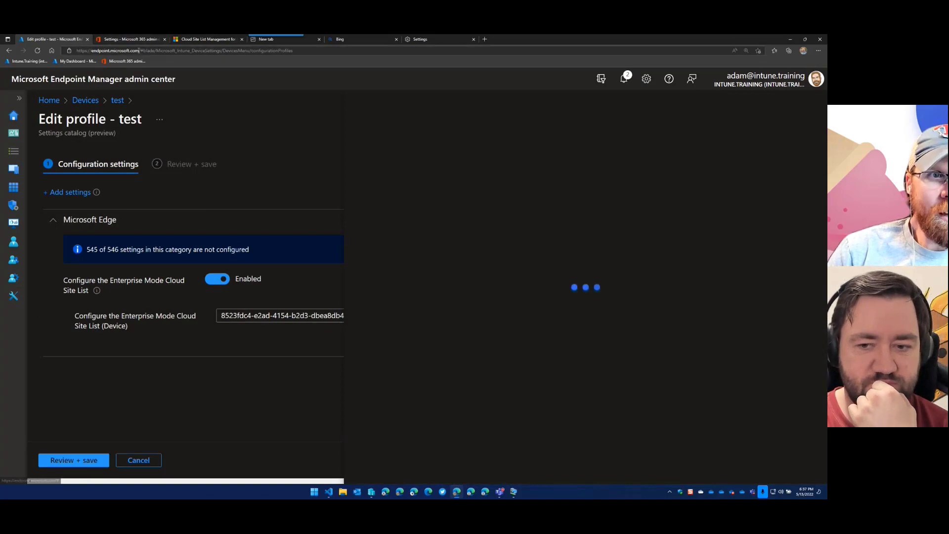
Review the Cloud Site List Management documentation on importing, publishing, associating and managing site lists, including site entries and shared cookies.
left_click(208, 39)
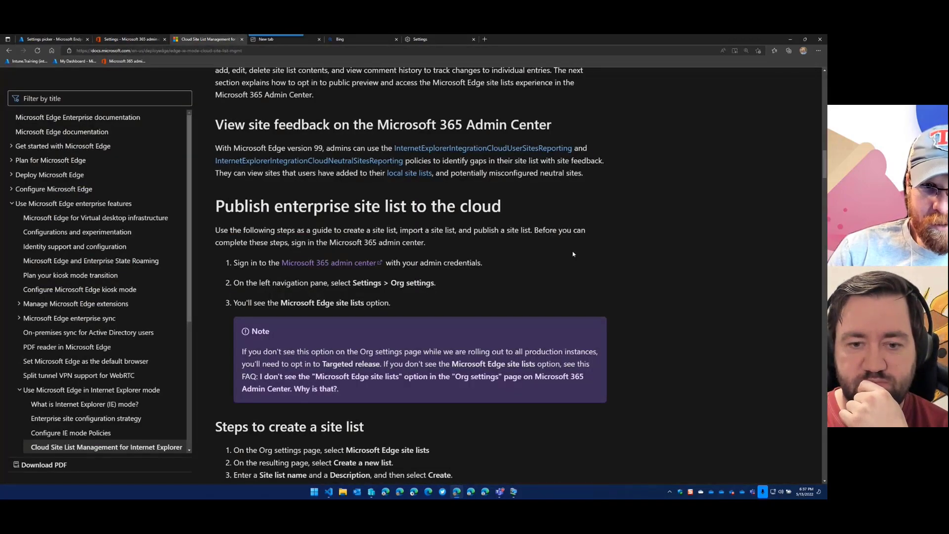
scroll(573, 254, "down", 7)
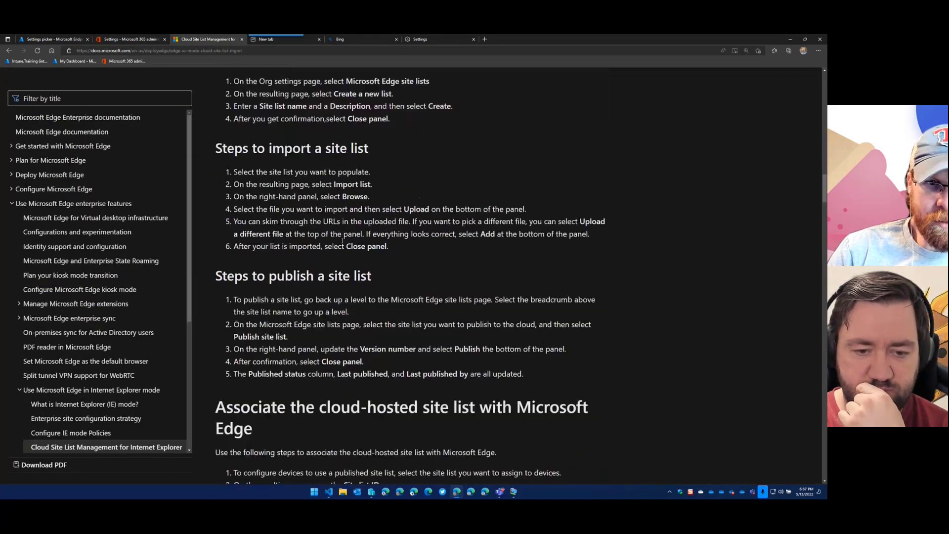
scroll(342, 241, "down", 6)
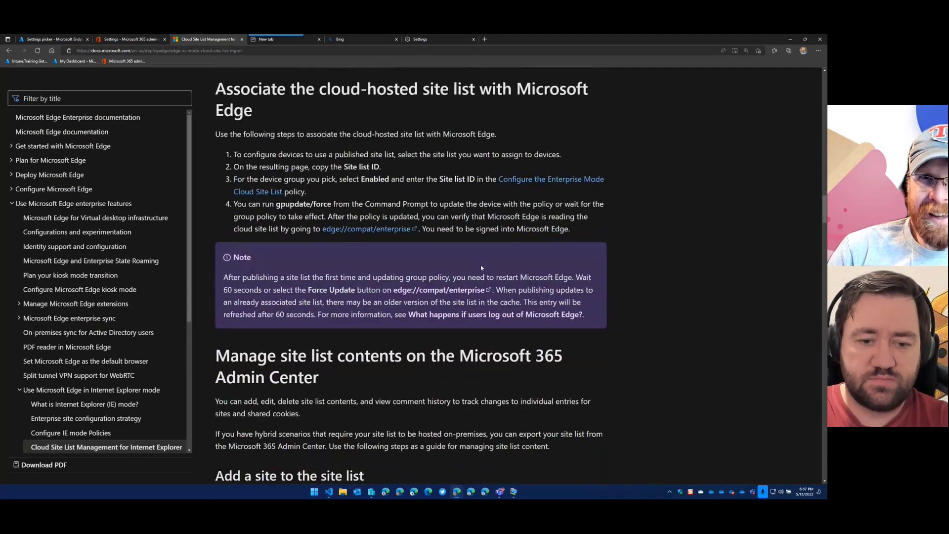
scroll(455, 244, "down", 4)
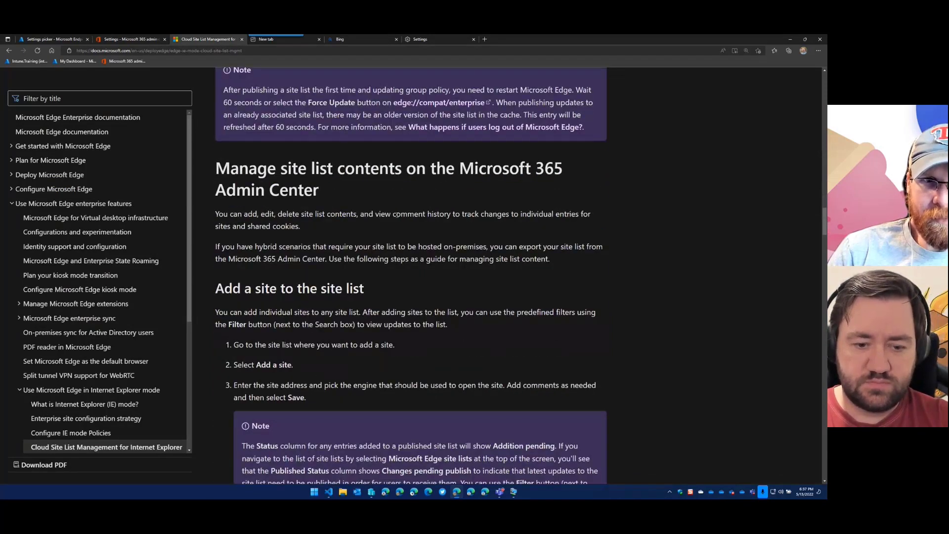
scroll(396, 215, "down", 8)
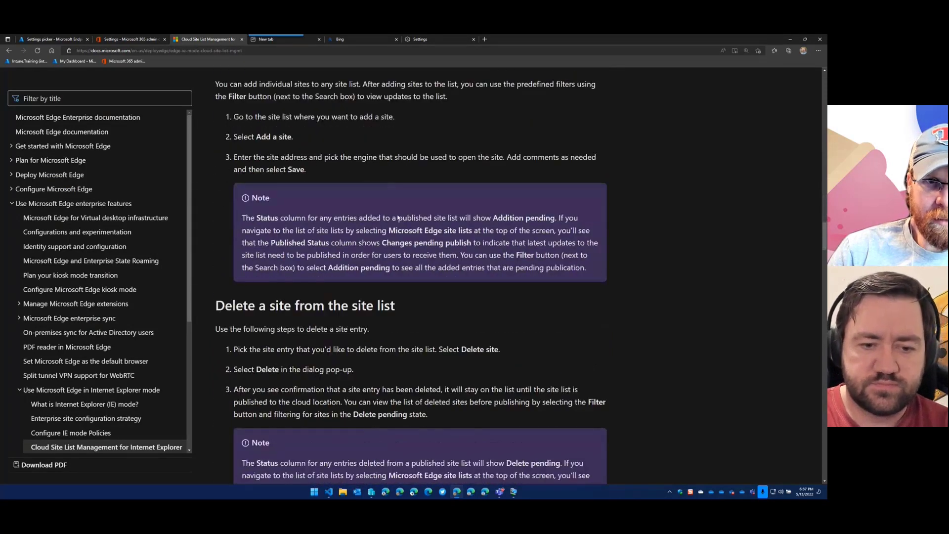
scroll(398, 216, "down", 8)
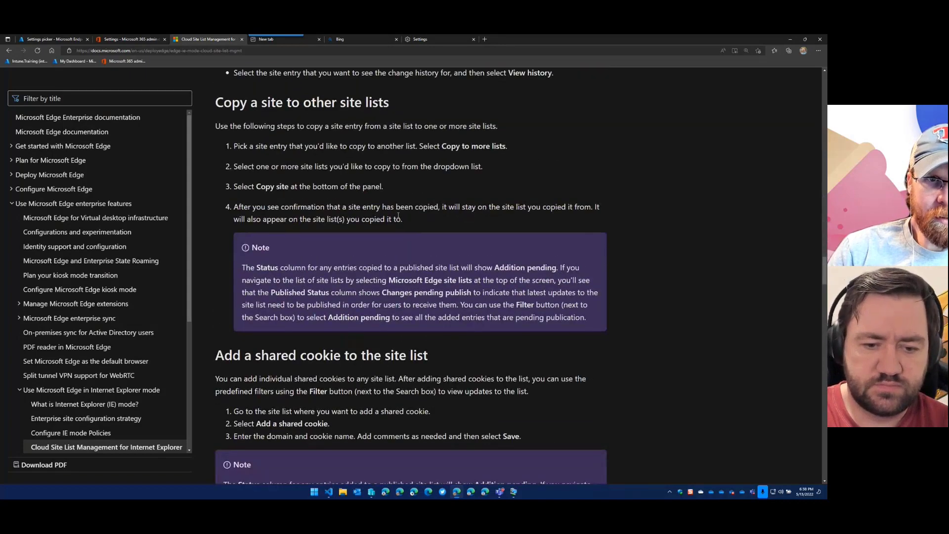
scroll(398, 215, "down", 9)
scroll(401, 216, "down", 13)
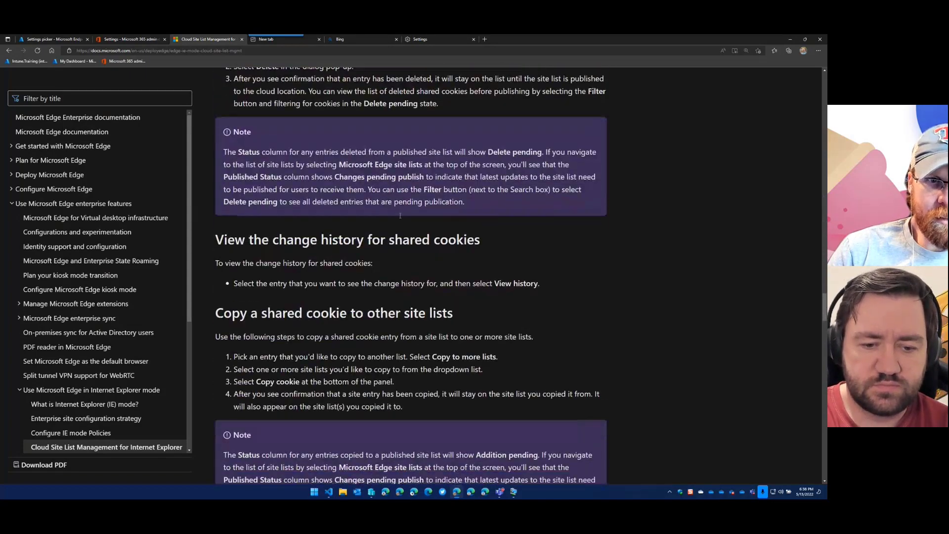
scroll(402, 218, "down", 4)
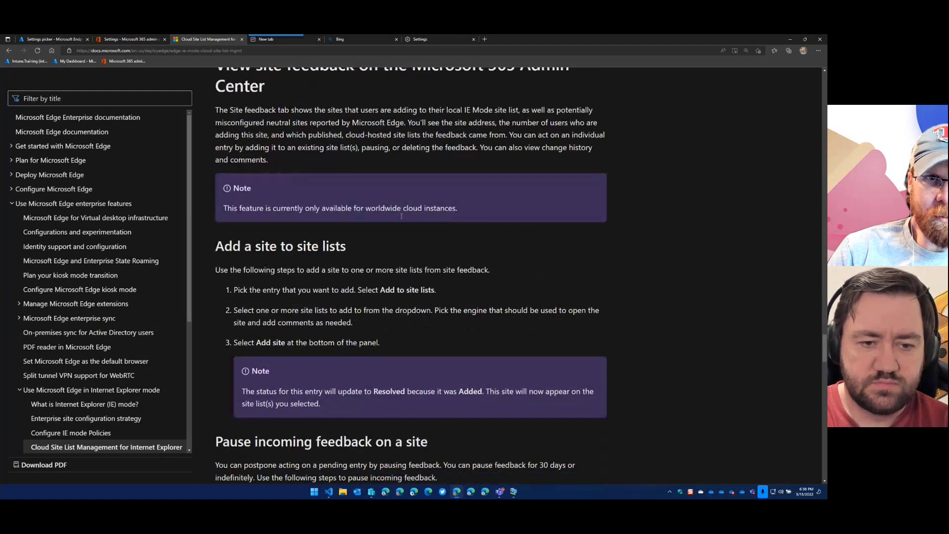
Read the documentation on viewing site feedback in the Microsoft 365 Admin Center, from adding reported sites through to the FAQ.
scroll(250, 129, "up", 1)
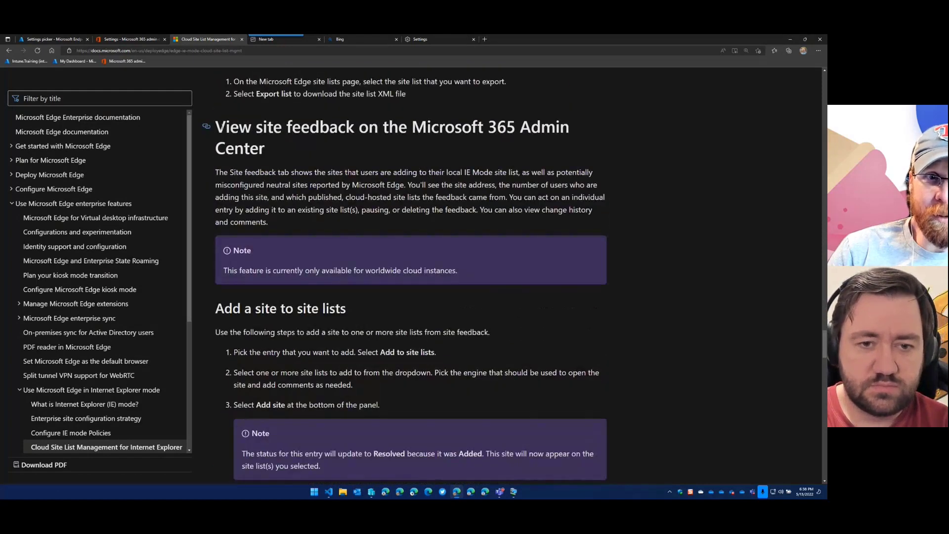
left_click_drag(214, 127, 317, 157)
left_click(317, 157)
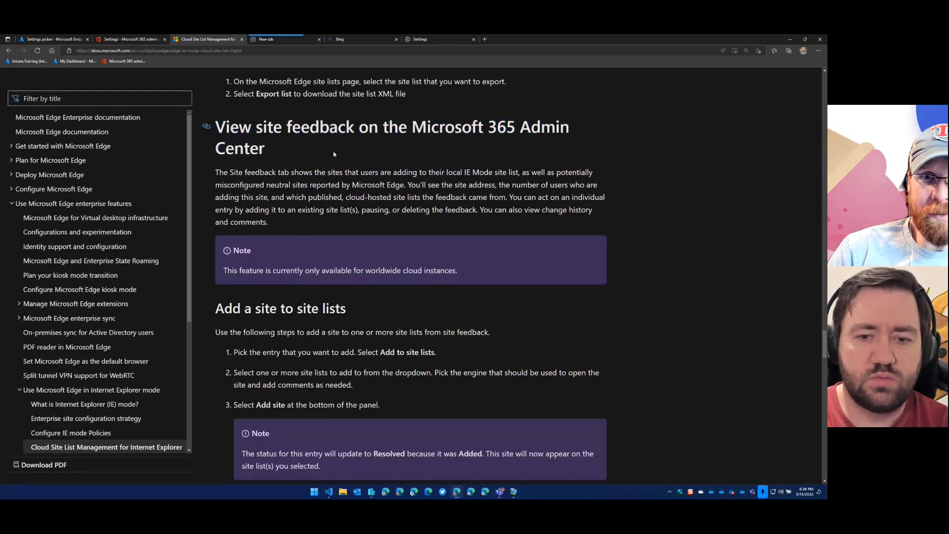
scroll(406, 143, "down", 1)
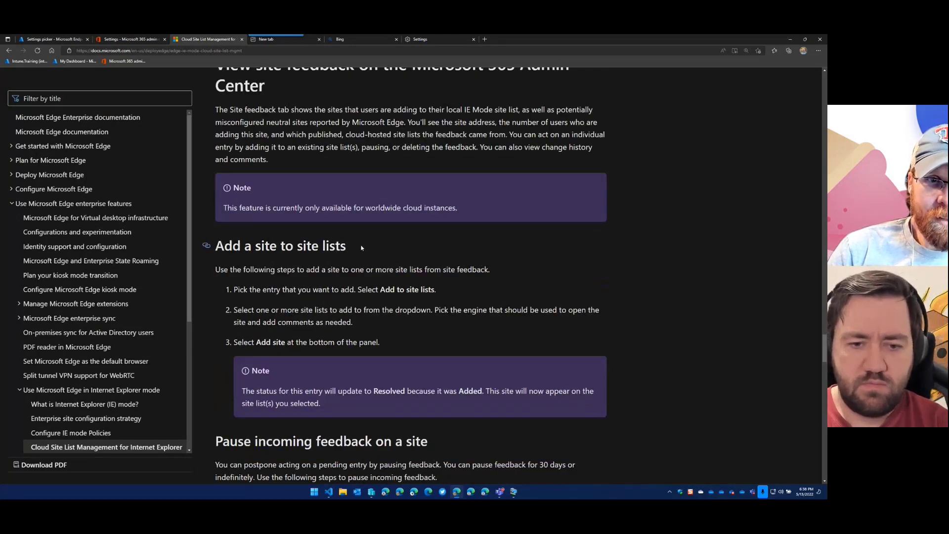
scroll(238, 211, "down", 1)
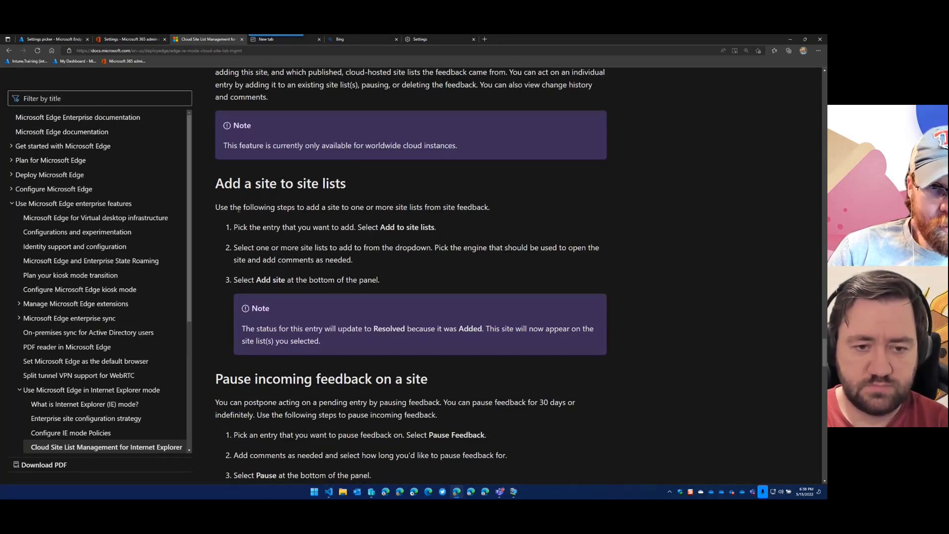
scroll(289, 272, "down", 1)
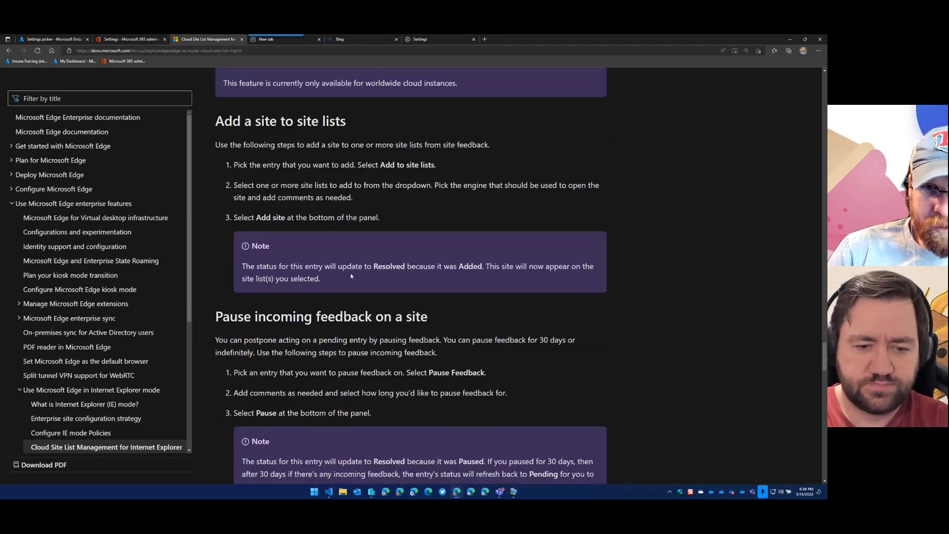
scroll(351, 275, "down", 9)
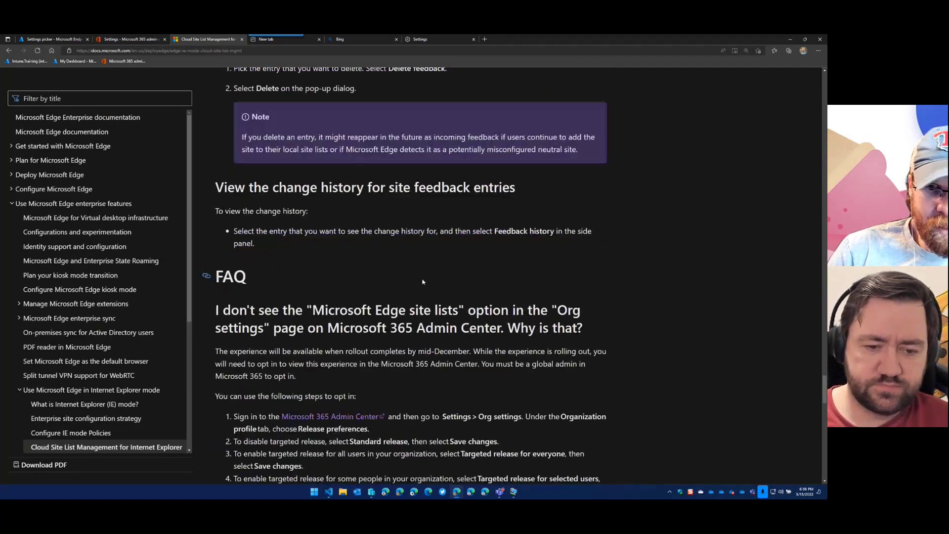
scroll(423, 282, "down", 4)
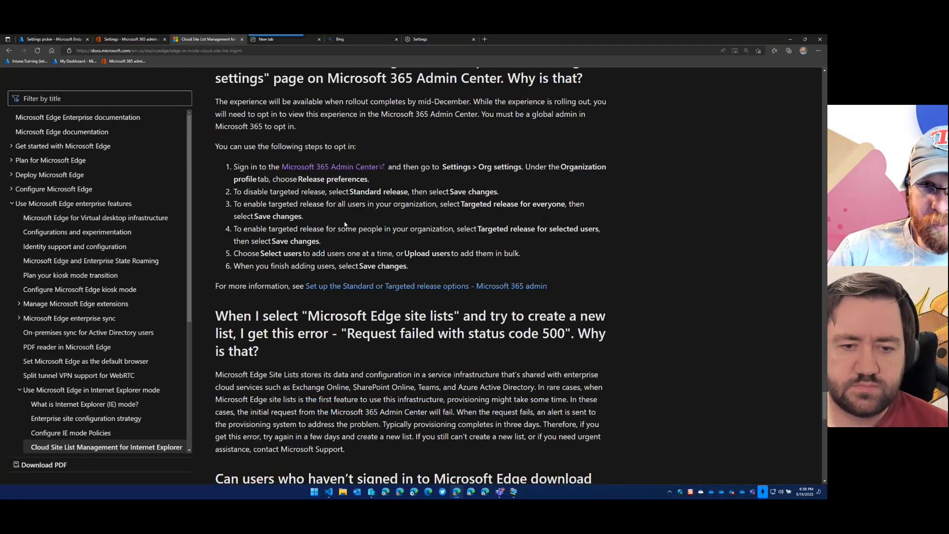
Open the InternetExplorerIntegrationCloudUserSitesReporting and InternetExplorerIntegrationCloudNeutralSitesReporting policy references from the site feedback overview in new tabs.
scroll(396, 253, "up", 20)
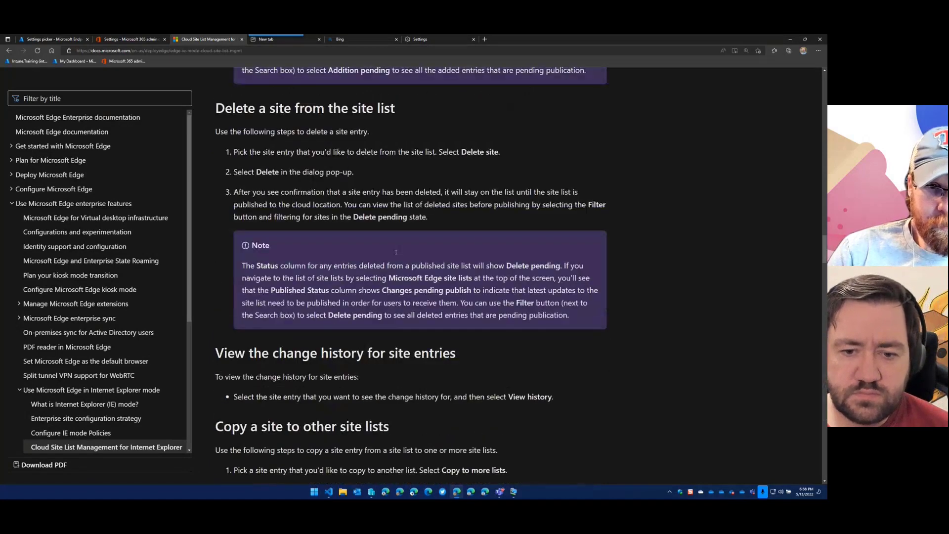
scroll(395, 253, "down", 8)
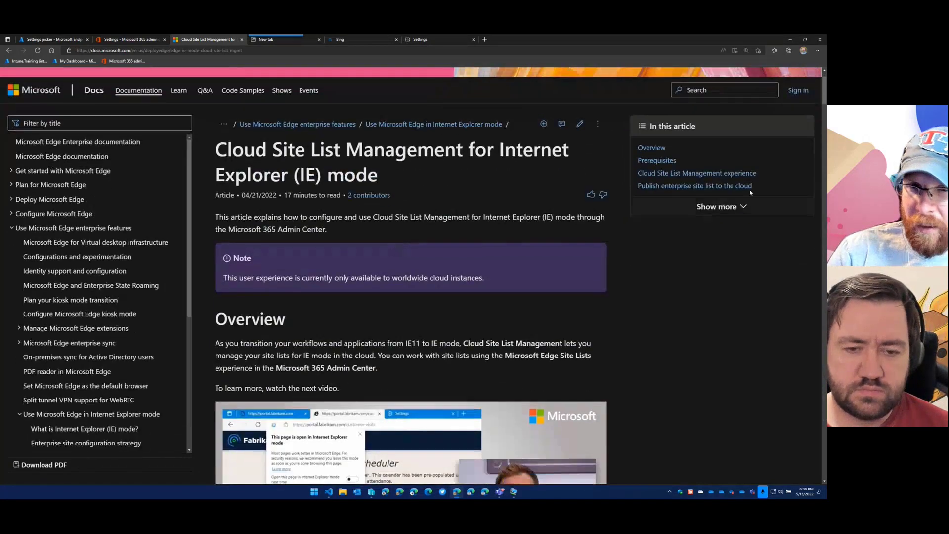
scroll(412, 273, "down", 2)
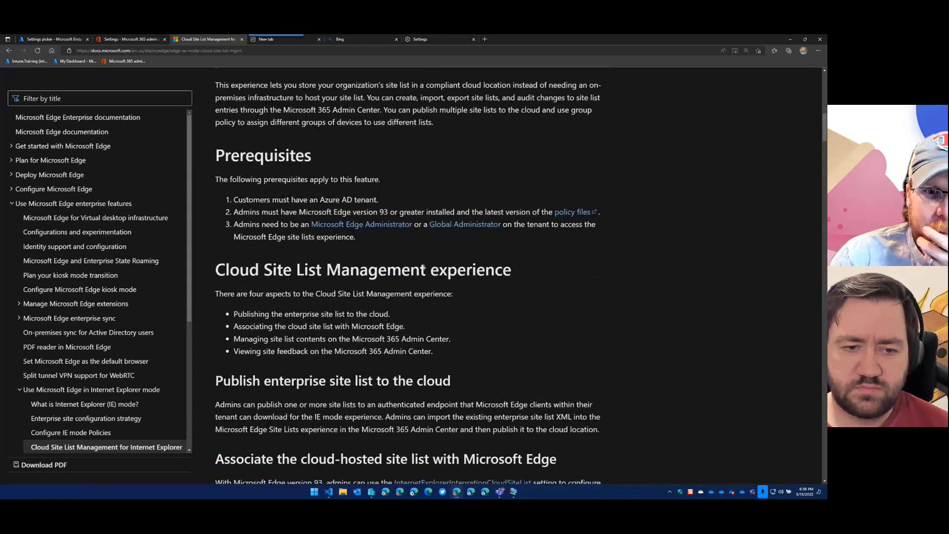
scroll(511, 273, "down", 5)
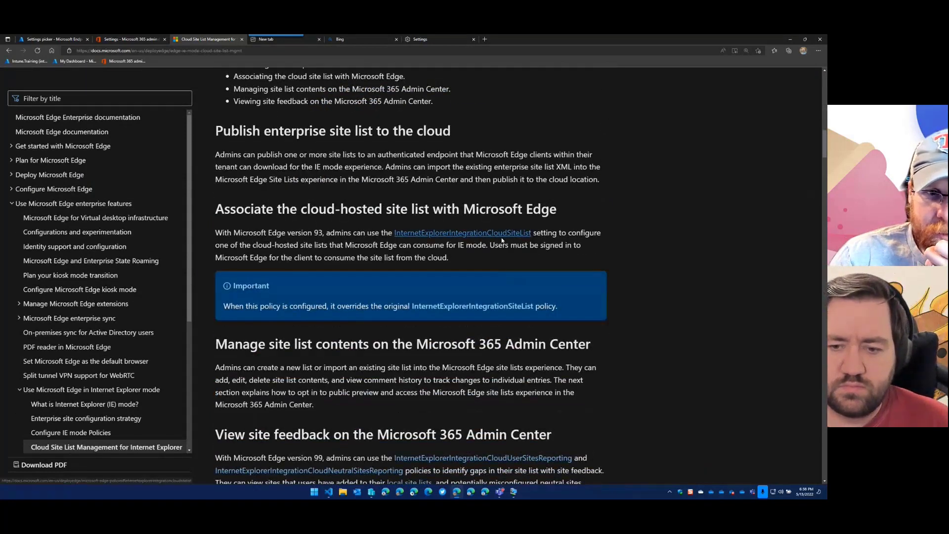
scroll(340, 274, "down", 3)
scroll(340, 274, "down", 2)
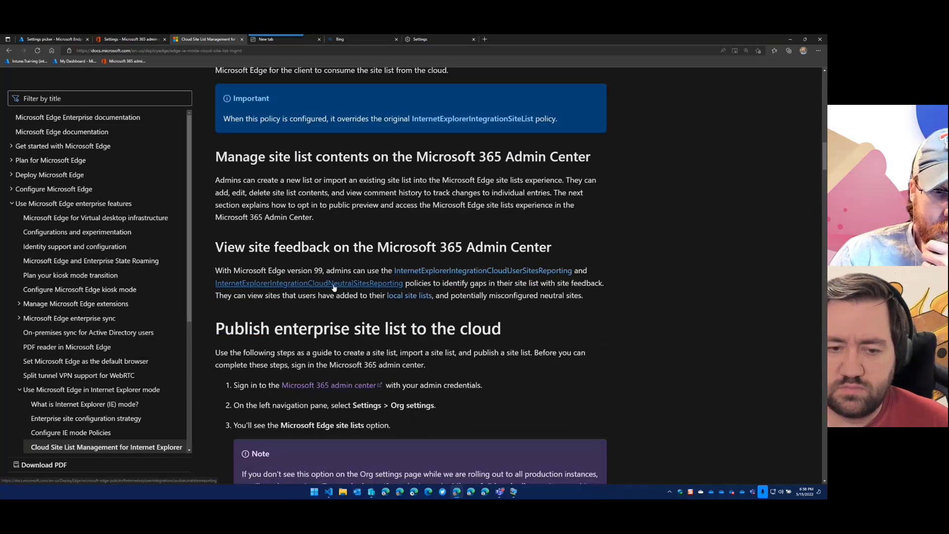
right_click(437, 271)
left_click(470, 277)
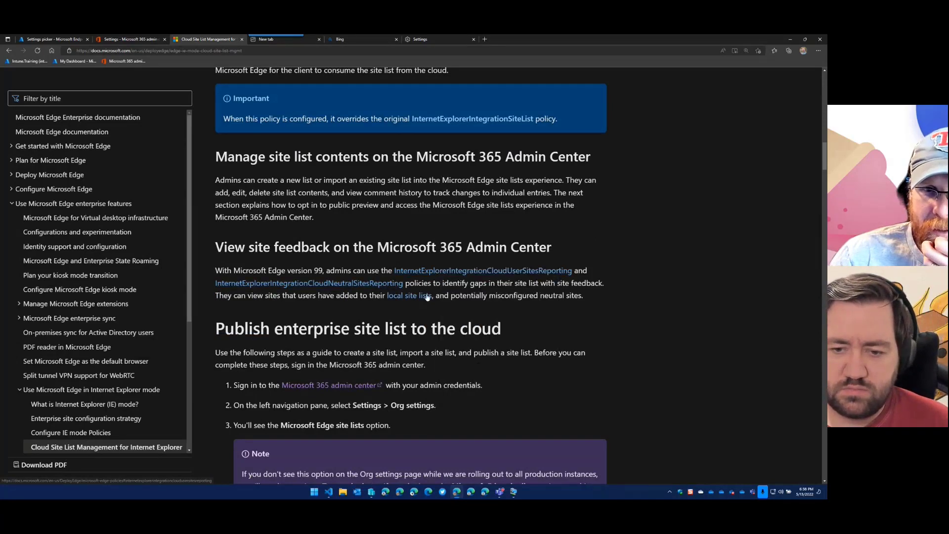
right_click(354, 285)
left_click(394, 288)
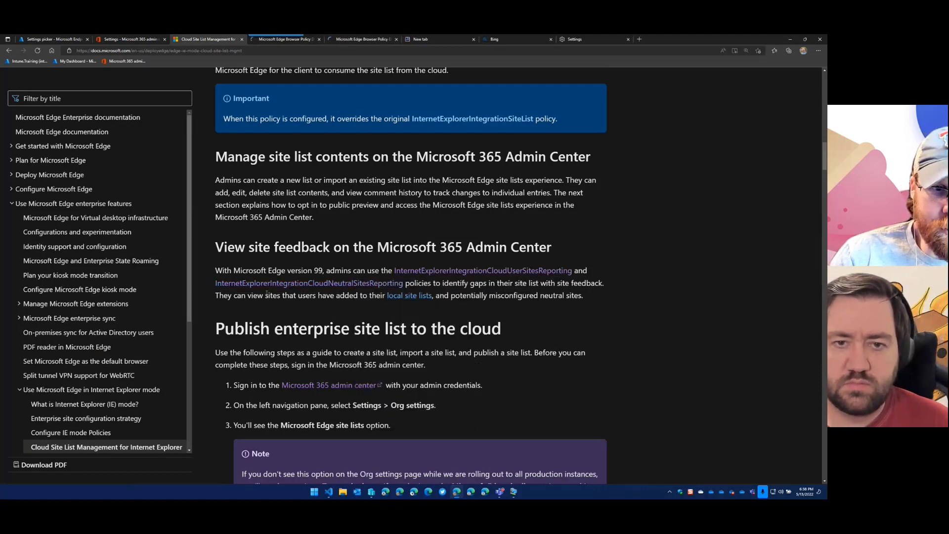
left_click_drag(224, 295, 353, 296)
left_click(372, 298)
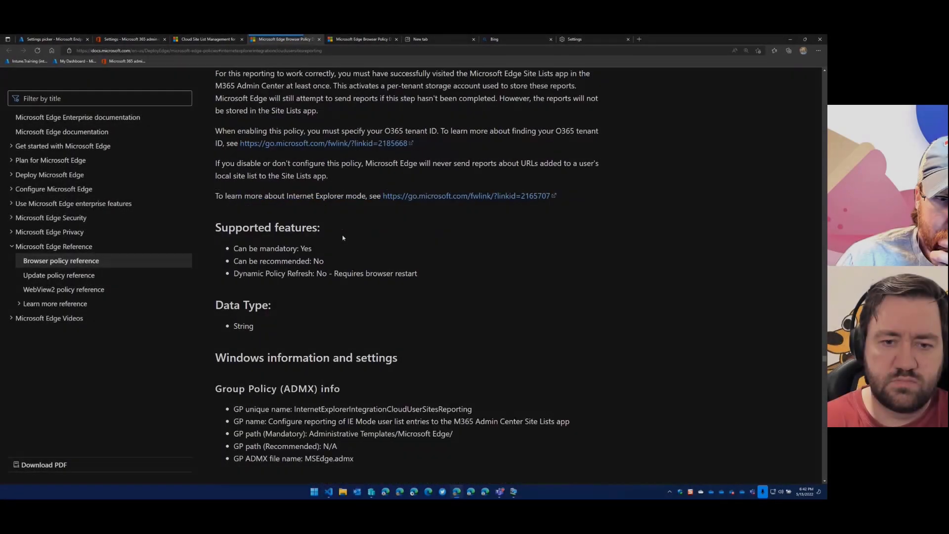
Copy "Configure reporting of IE Mode" from the group policy name in the InternetExplorerIntegrationCloudUserSitesReporting reference.
scroll(343, 236, "down", 2)
scroll(343, 236, "down", 1)
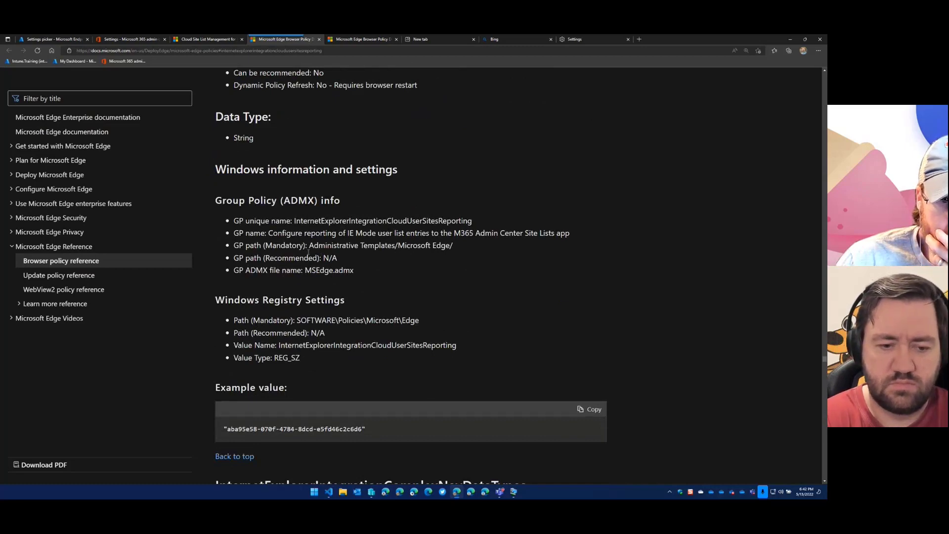
left_click_drag(273, 232, 571, 232)
right_click(553, 233)
left_click(569, 237)
left_click(266, 233)
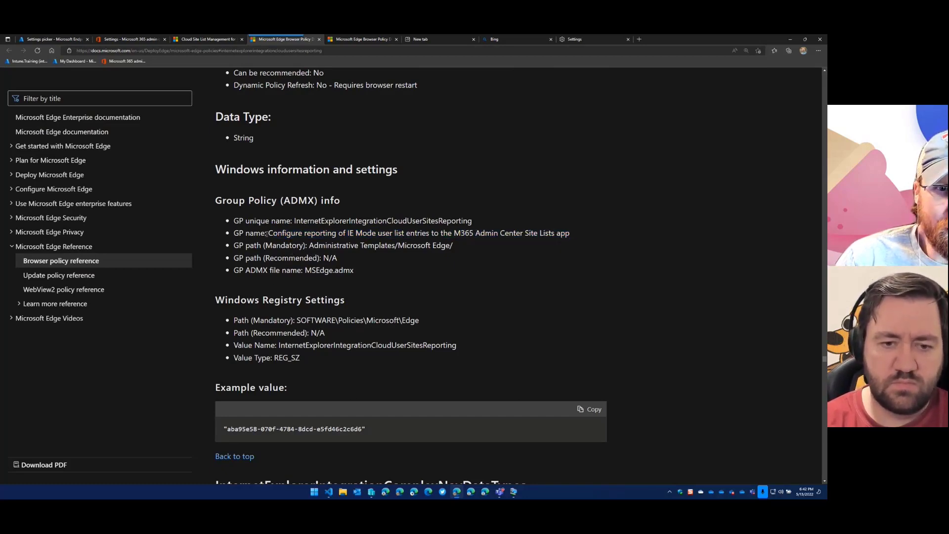
left_click_drag(267, 234, 376, 233)
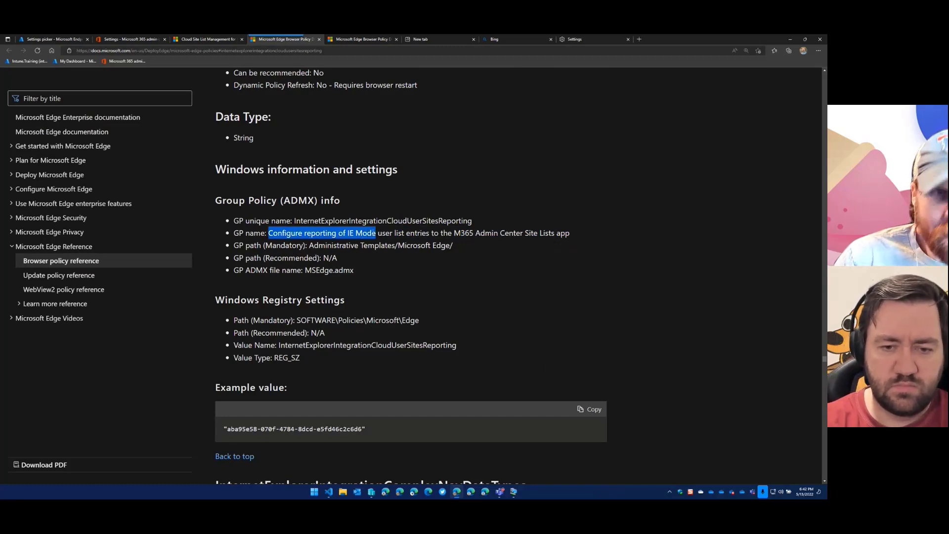
Search the test profile's settings picker for "Configure reporting of IE Mode" and show the Microsoft Edge category.
left_click(54, 39)
key("ctrl+a")
key("ctrl+v")
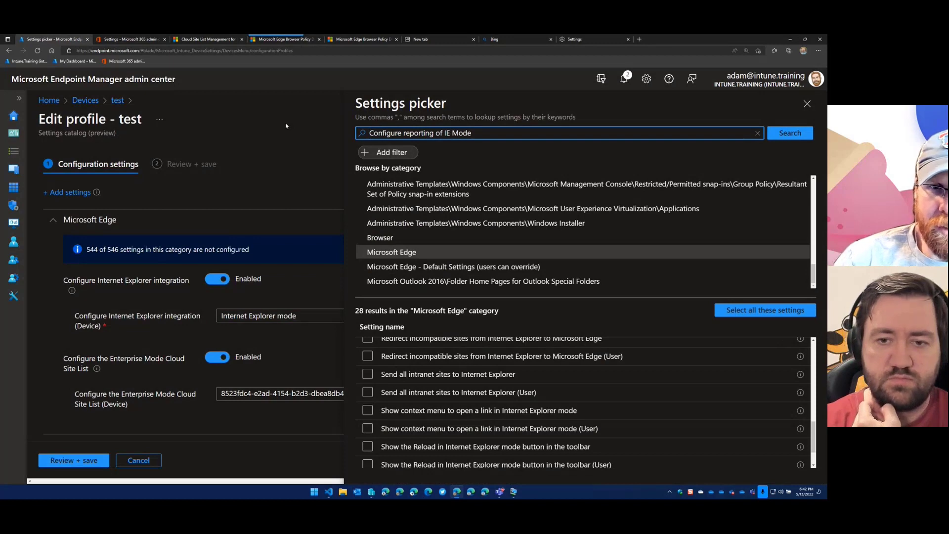
key("Return")
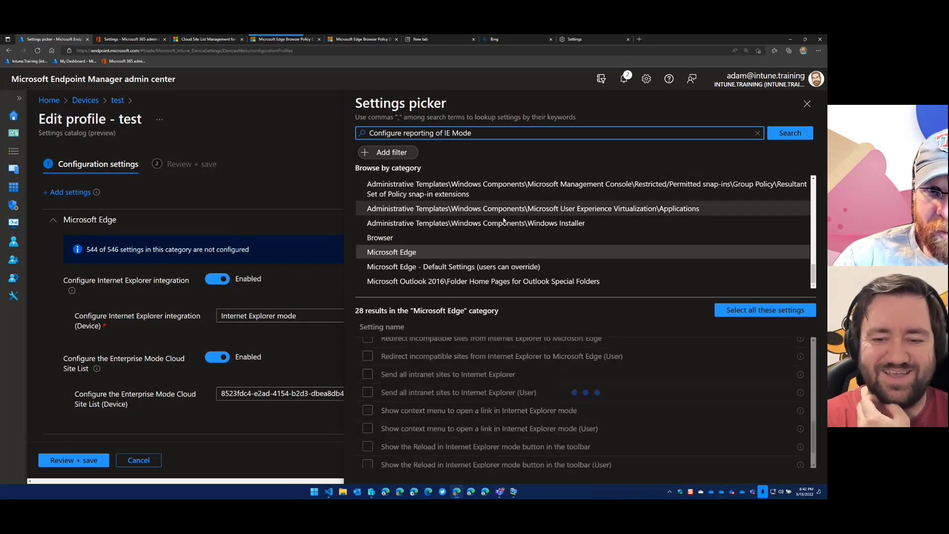
left_click(413, 184)
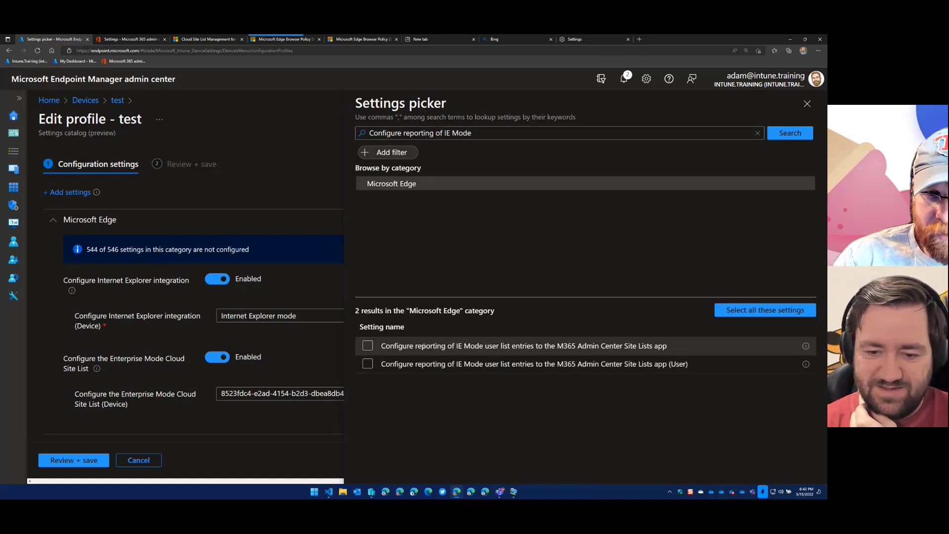
Add and enable "Configure reporting of IE Mode user list entries to the M365 Admin Center Site Lists app", then activate its empty device value.
left_click(367, 346)
left_click(219, 357)
left_click(225, 403)
scroll(118, 374, "down", 2)
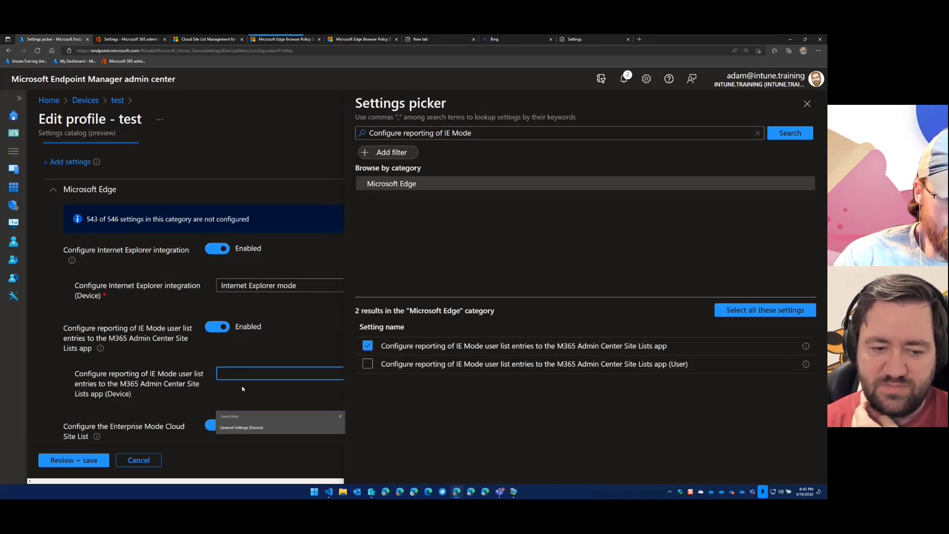
scroll(118, 374, "down", 1)
scroll(148, 327, "down", 1)
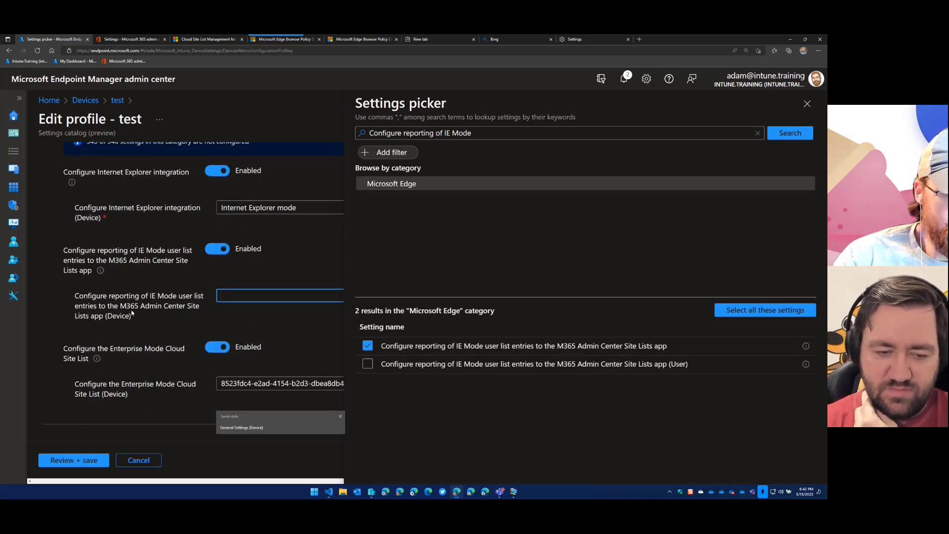
left_click(248, 292)
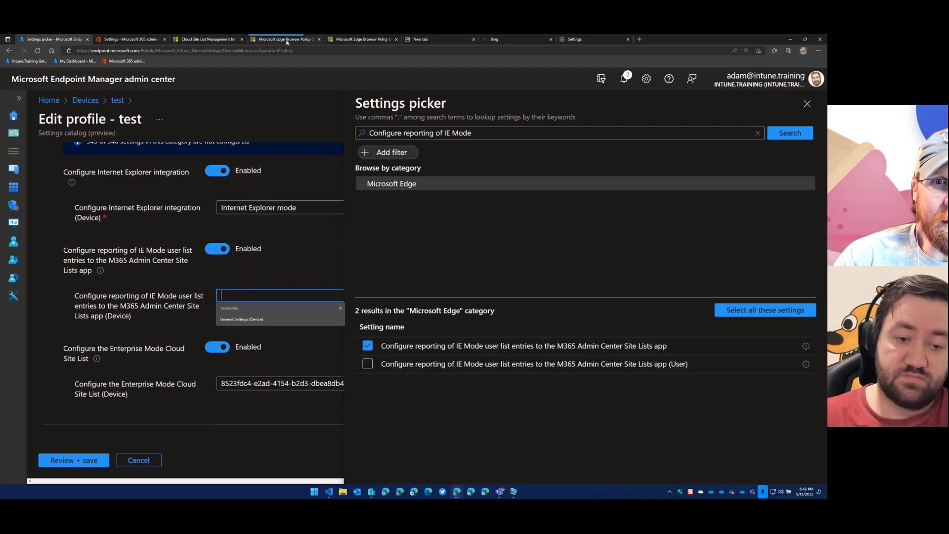
Copy "Configure reporting of potentially misconfigured" from the group policy name in the InternetExplorerIntegrationCloudNeutralSitesReporting reference.
left_click(310, 42)
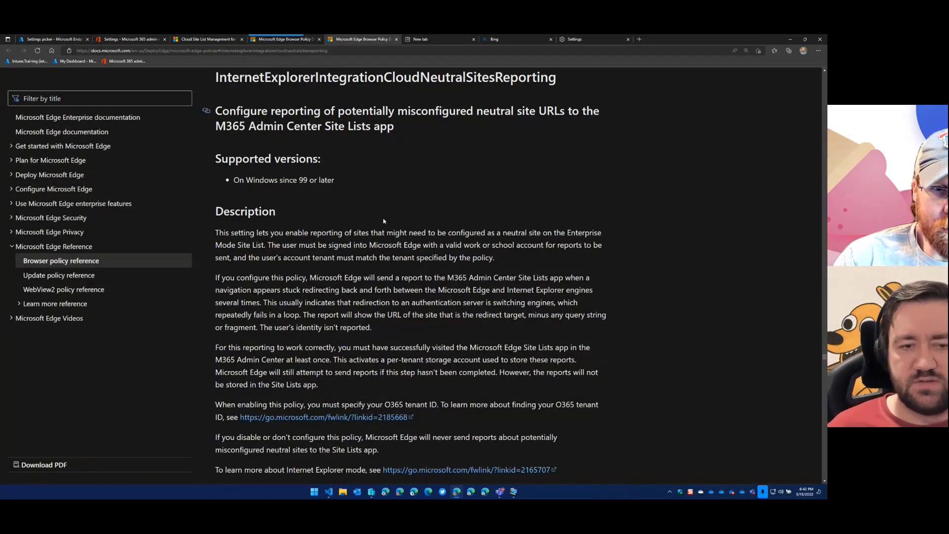
scroll(372, 251, "down", 5)
scroll(372, 251, "down", 5)
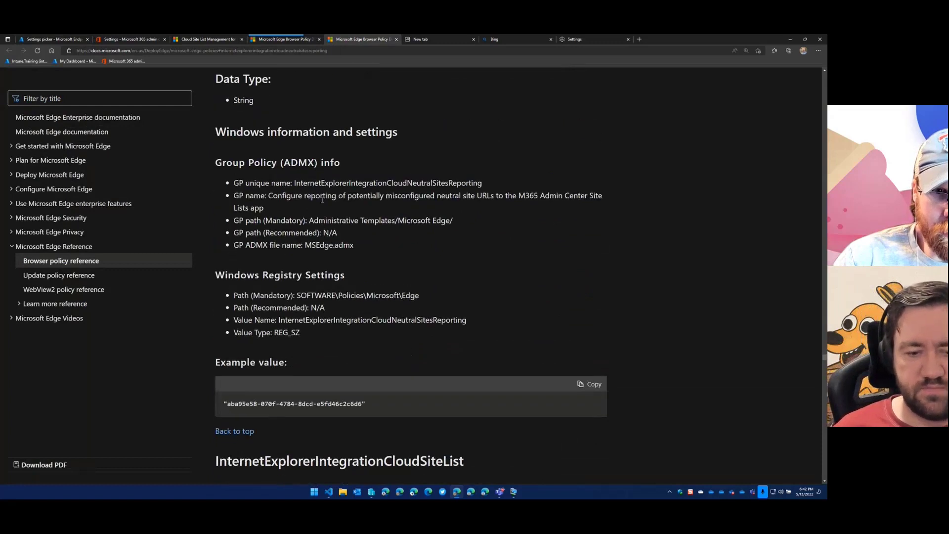
left_click_drag(270, 196, 435, 196)
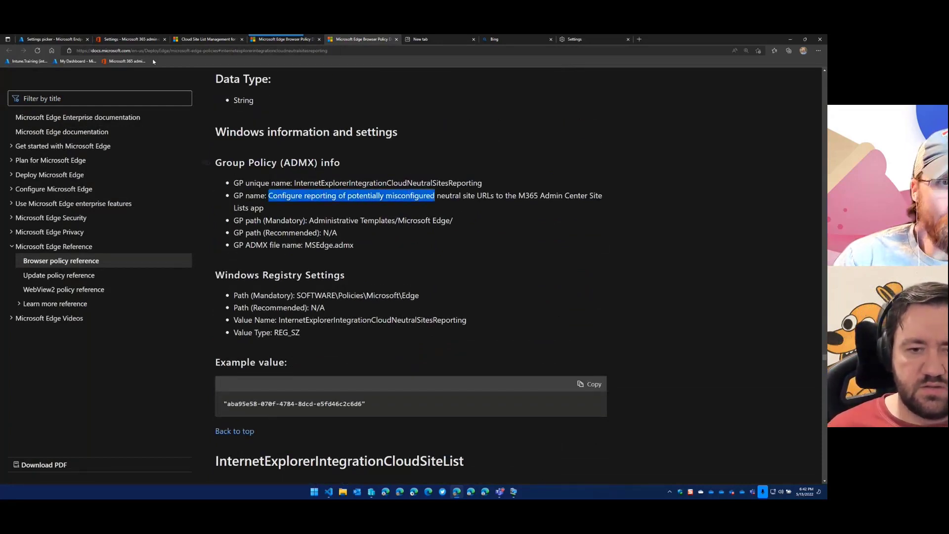
Search the test profile's settings picker for "Configure reporting of potentially misconfigured" and show the Microsoft Edge category.
left_click(205, 40)
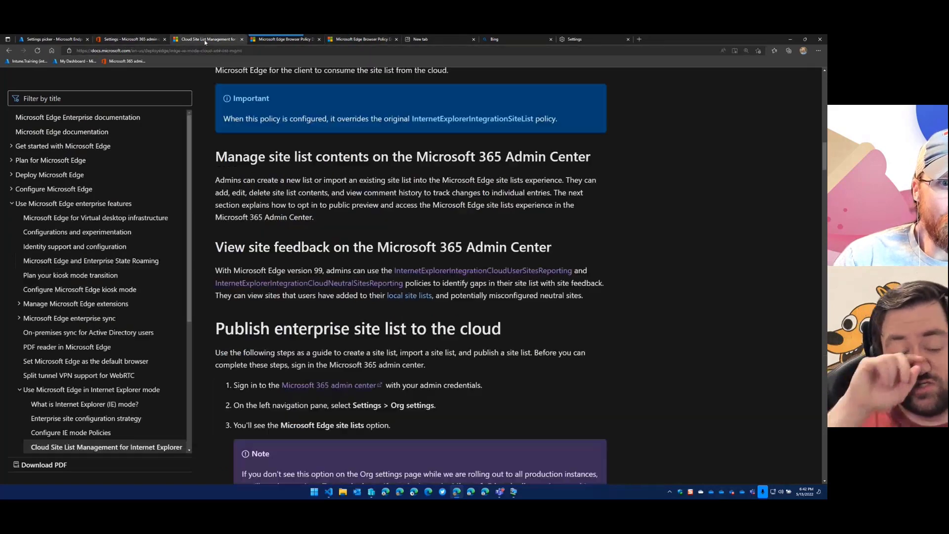
left_click(155, 40)
left_click(58, 40)
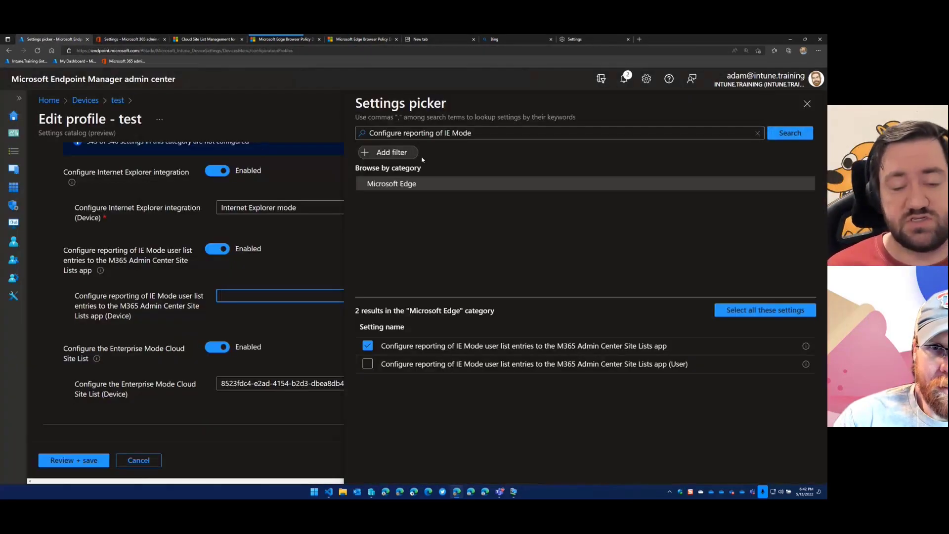
key("ctrl+v")
key("Return")
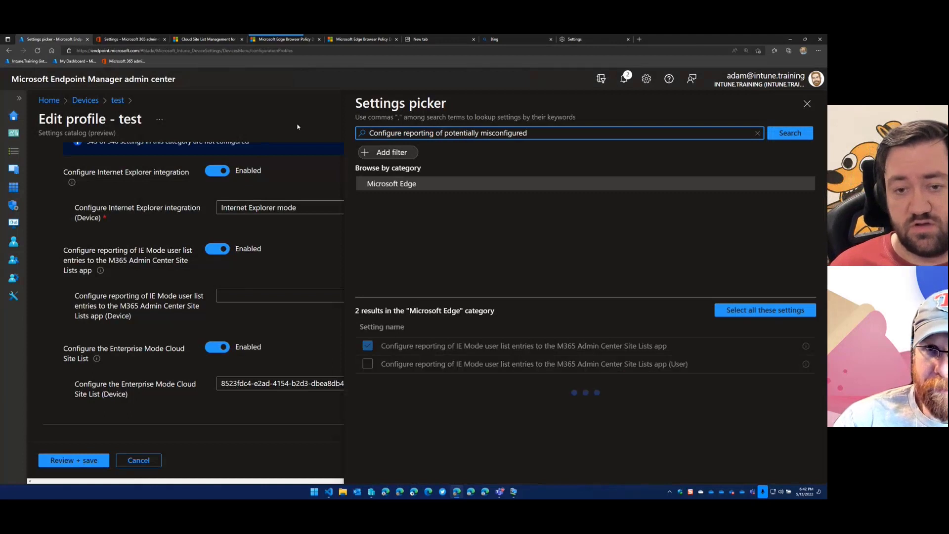
left_click(417, 185)
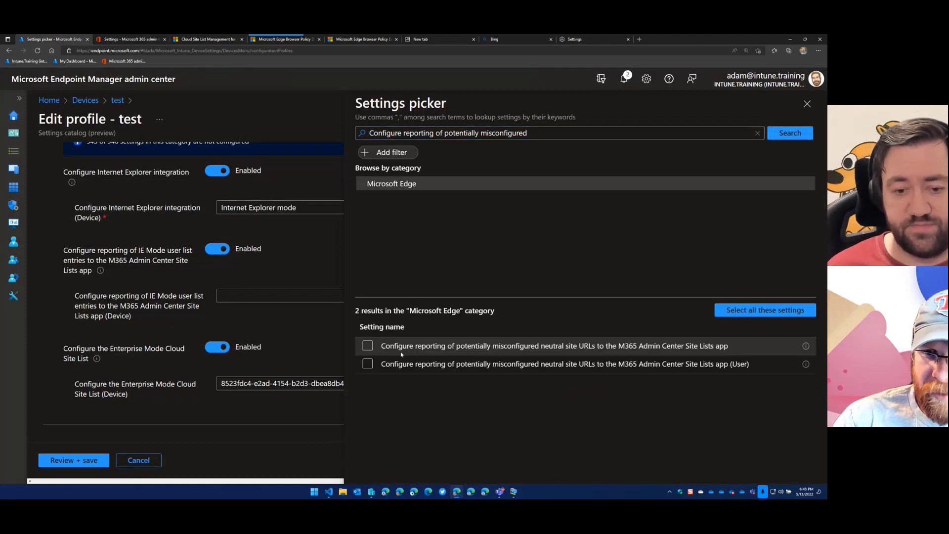
Add and enable "Configure reporting of potentially misconfigured neutral site URLs to the M365 Admin Center Site Lists app" in the test profile.
left_click(375, 346)
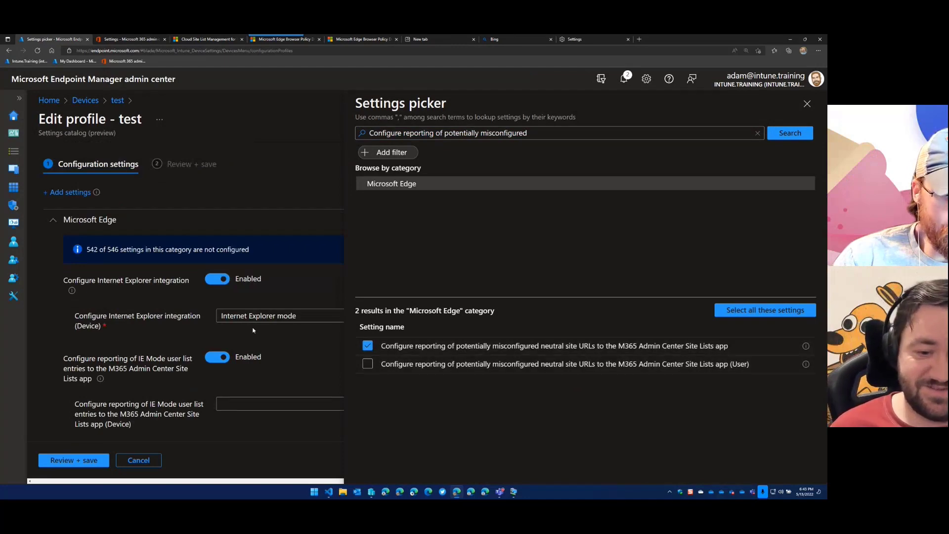
scroll(229, 363, "down", 2)
left_click(229, 364)
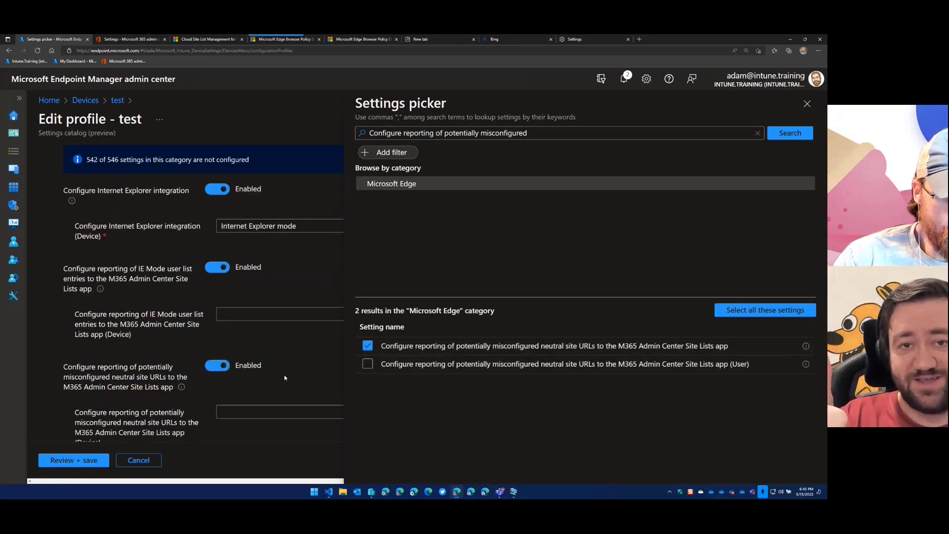
scroll(244, 319, "down", 2)
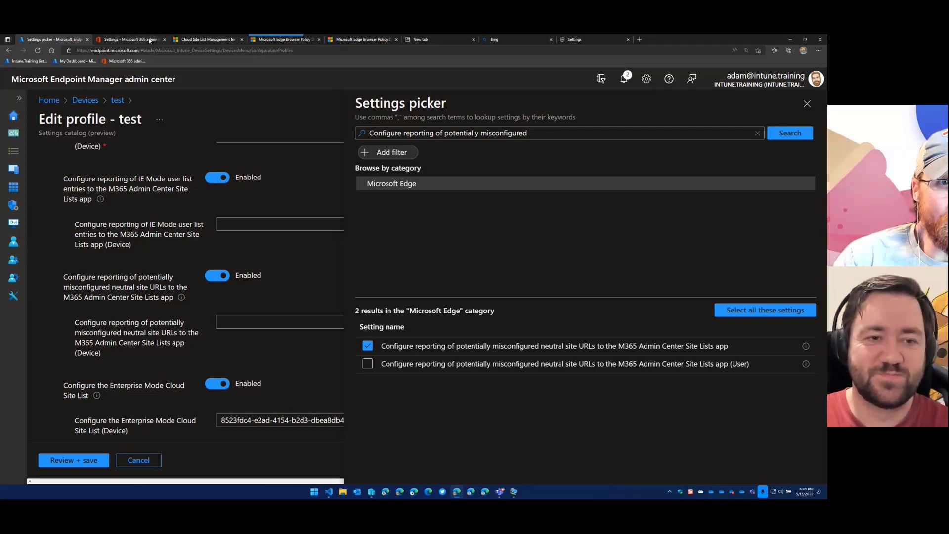
Open the tenant ID article linked in the InternetExplorerIntegrationCloudUserSitesReporting reference and examine where to find the Microsoft 365 tenant ID.
left_click(275, 39)
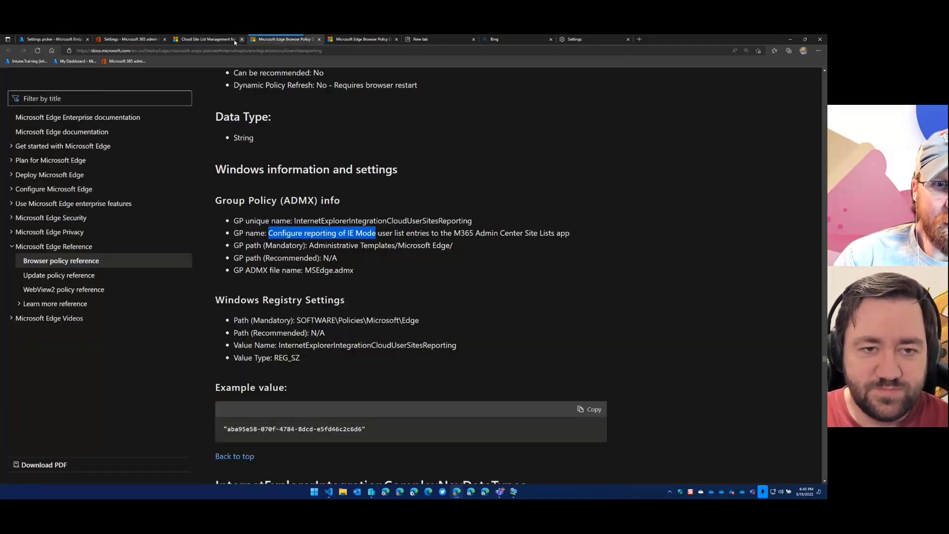
left_click(508, 301)
scroll(508, 301, "up", 1)
scroll(509, 301, "down", 3)
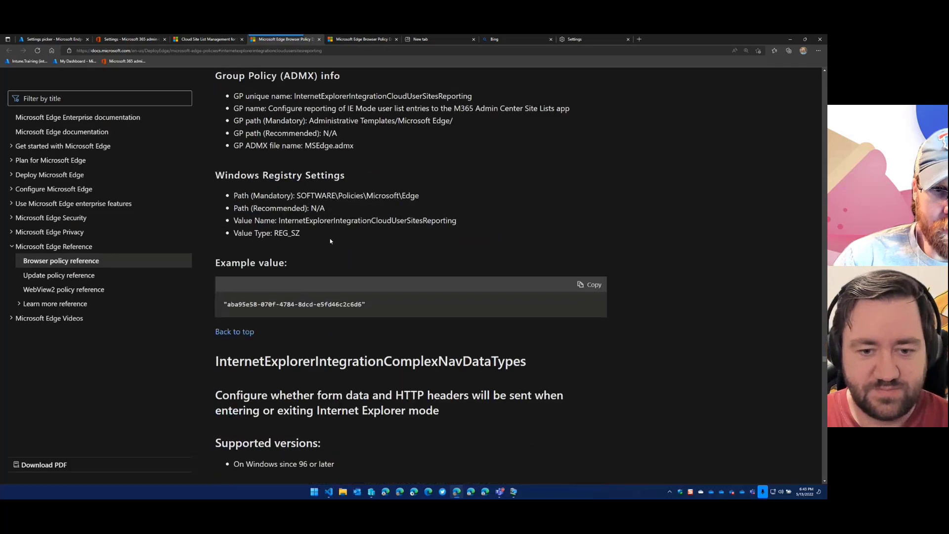
scroll(449, 260, "up", 7)
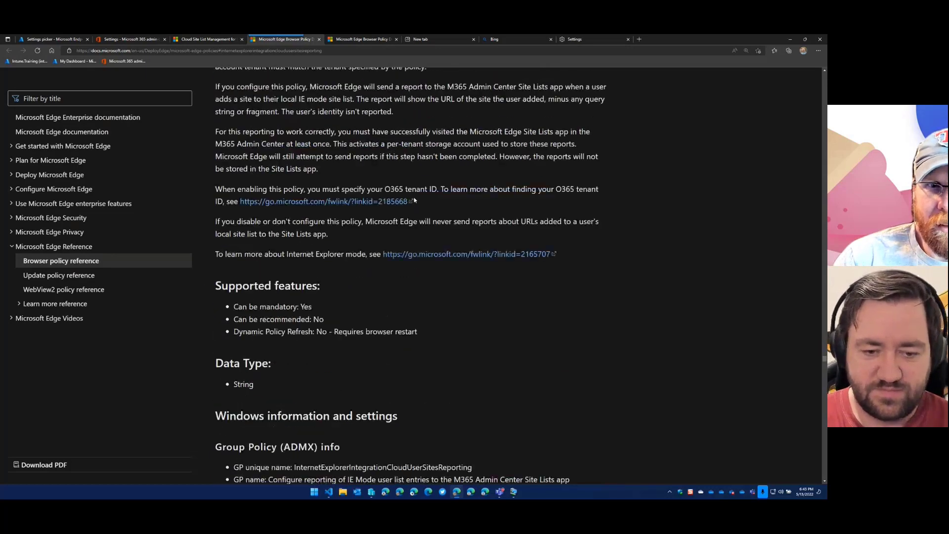
middle_click(299, 206)
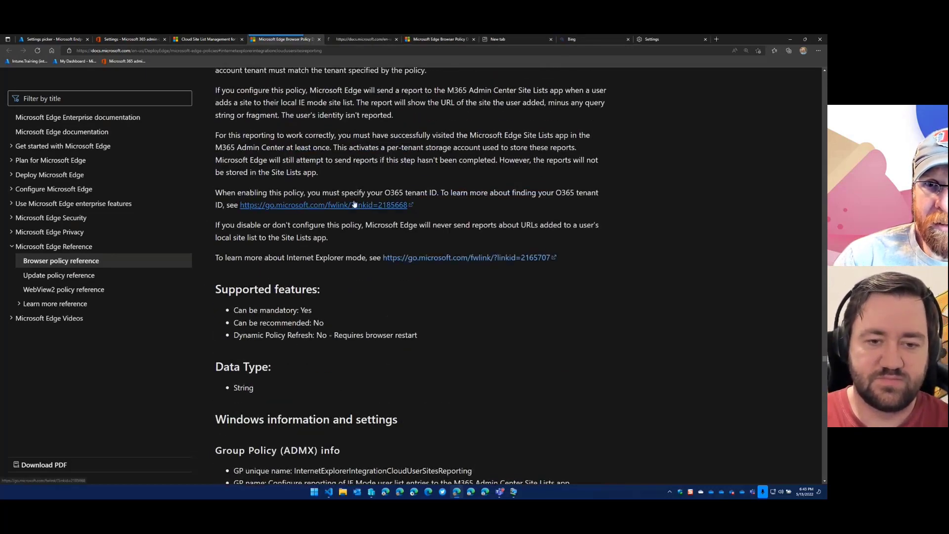
left_click(358, 40)
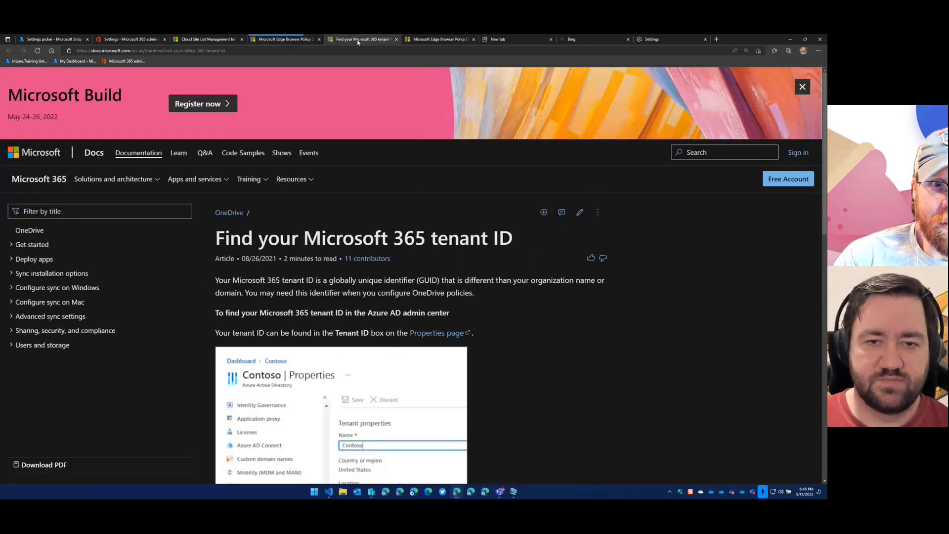
scroll(428, 242, "down", 5)
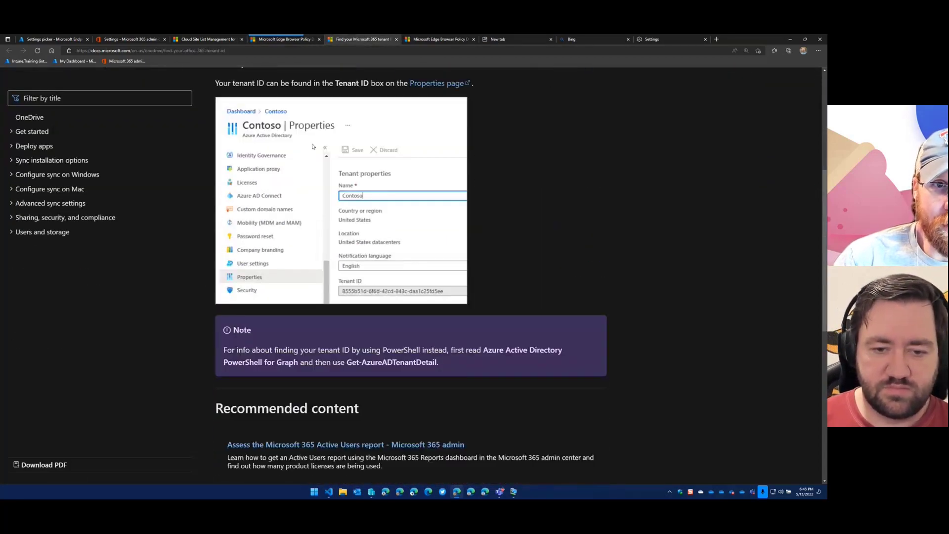
scroll(428, 196, "down", 3)
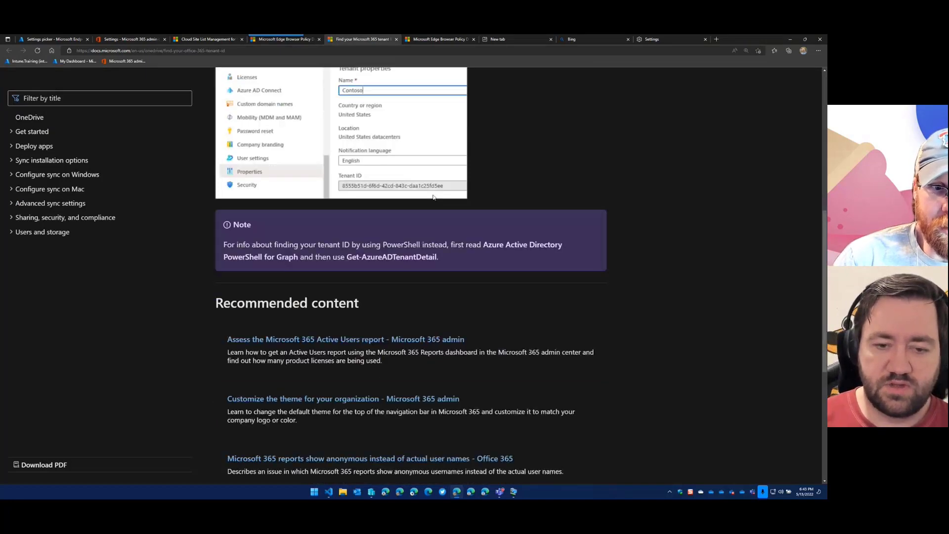
scroll(418, 197, "up", 8)
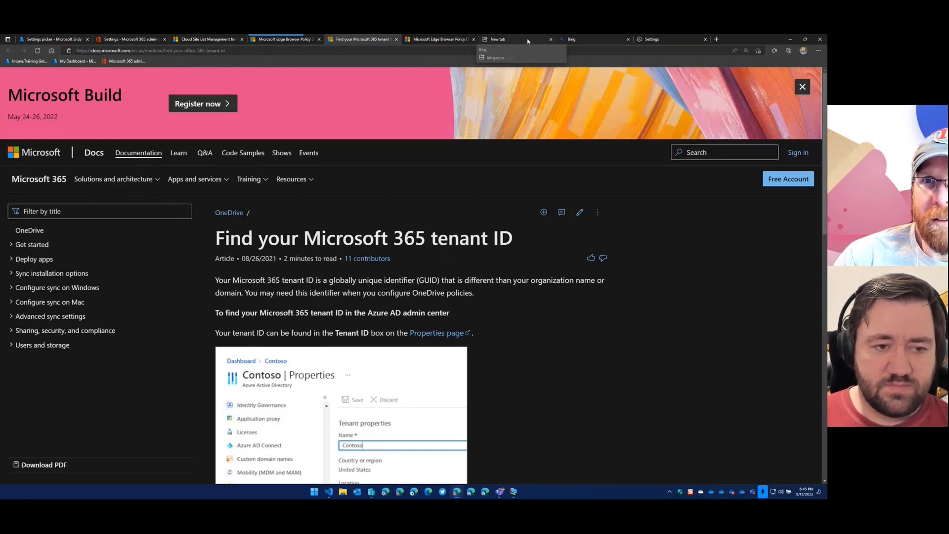
Open the Azure portal in a new browser tab and copy the tenant ID from the Azure Active Directory overview.
left_click(716, 39)
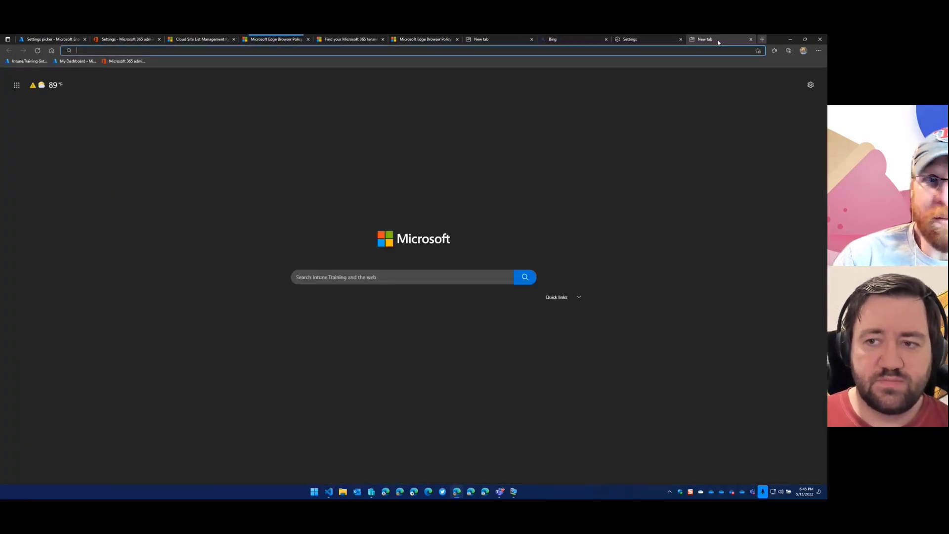
left_click(35, 62)
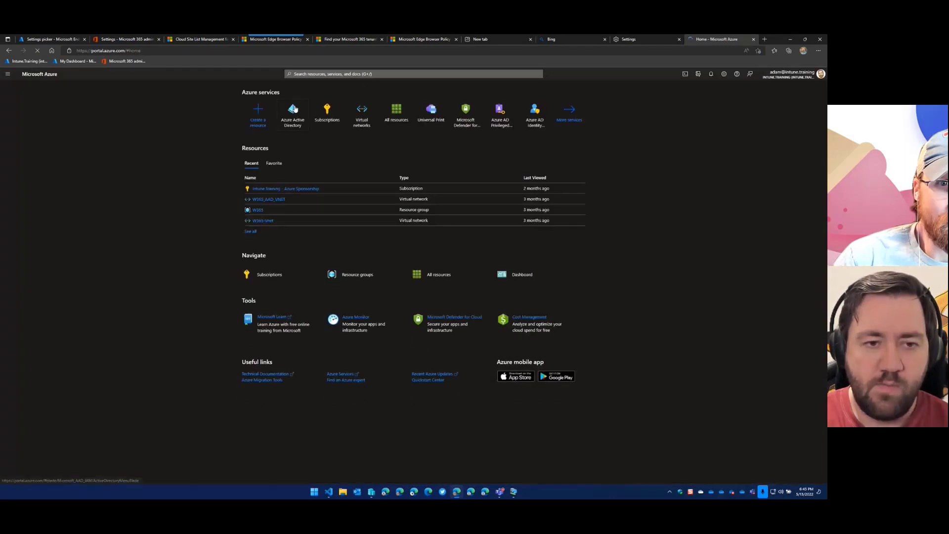
left_click(295, 118)
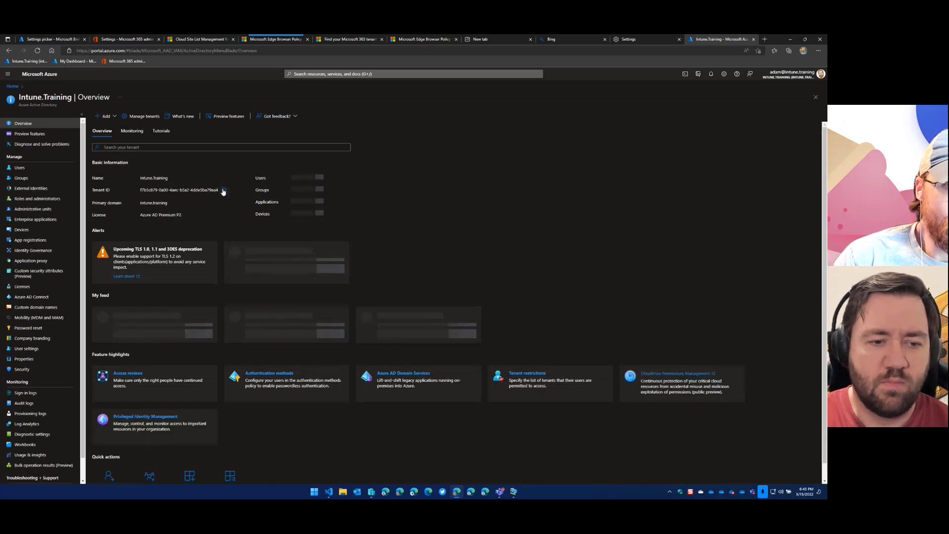
left_click(224, 191)
Paste the tenant ID as the device value of both reporting settings in the test profile, and close the settings picker.
left_click(64, 39)
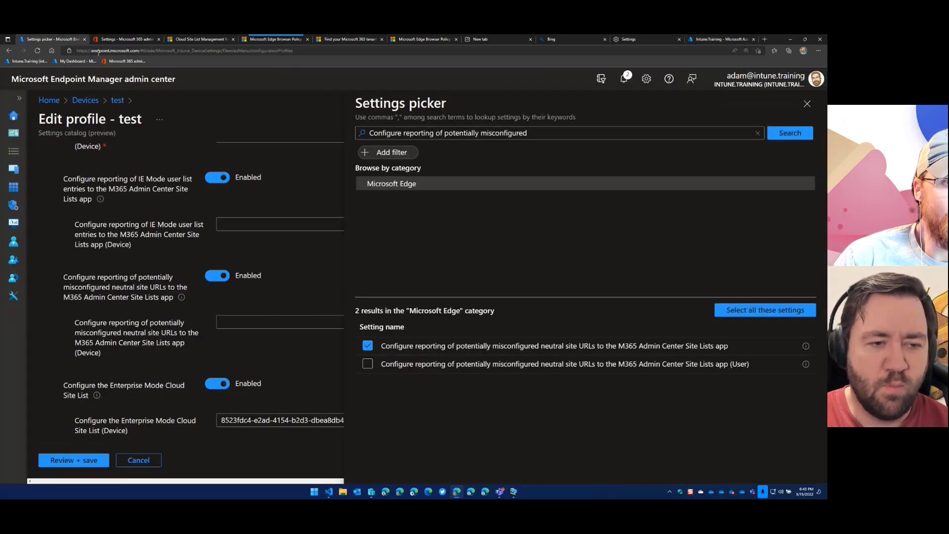
left_click(247, 224)
key("ctrl+v")
left_click(247, 322)
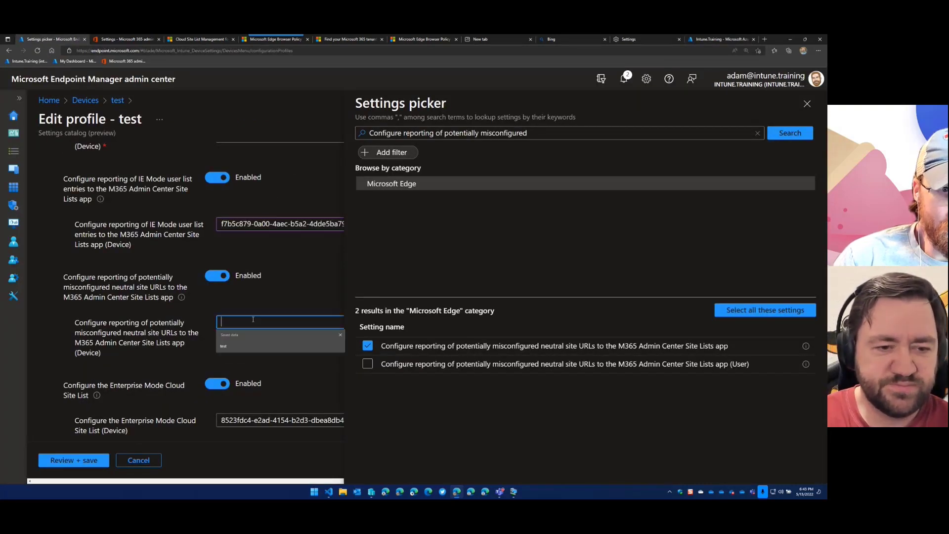
key("ctrl+v")
left_click(807, 103)
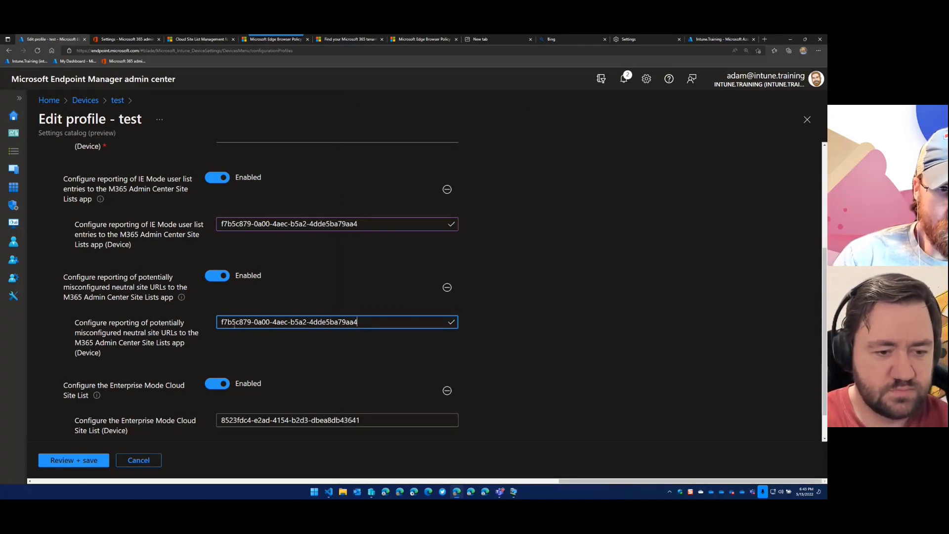
Review the test profile's configured Microsoft Edge settings and save the profile.
scroll(374, 318, "down", 1)
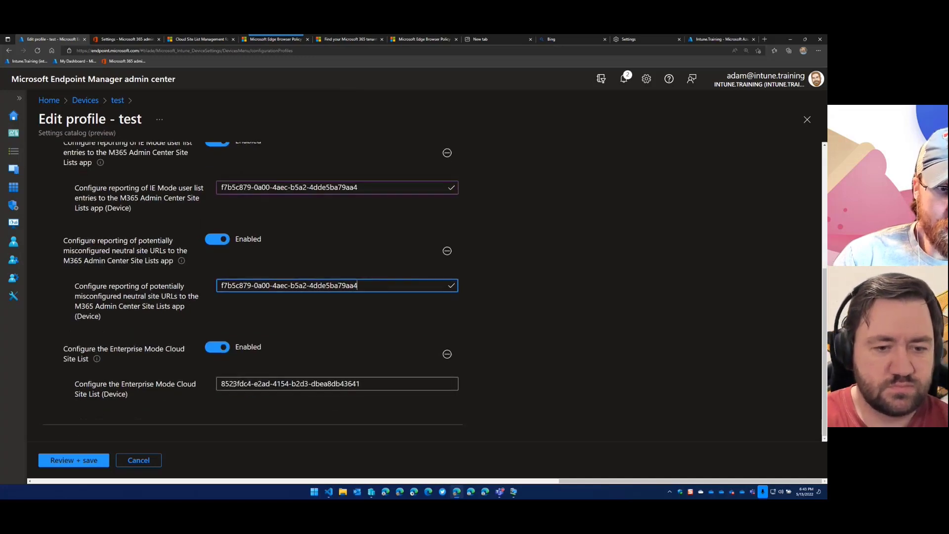
left_click_drag(363, 383, 209, 383)
scroll(554, 325, "up", 3)
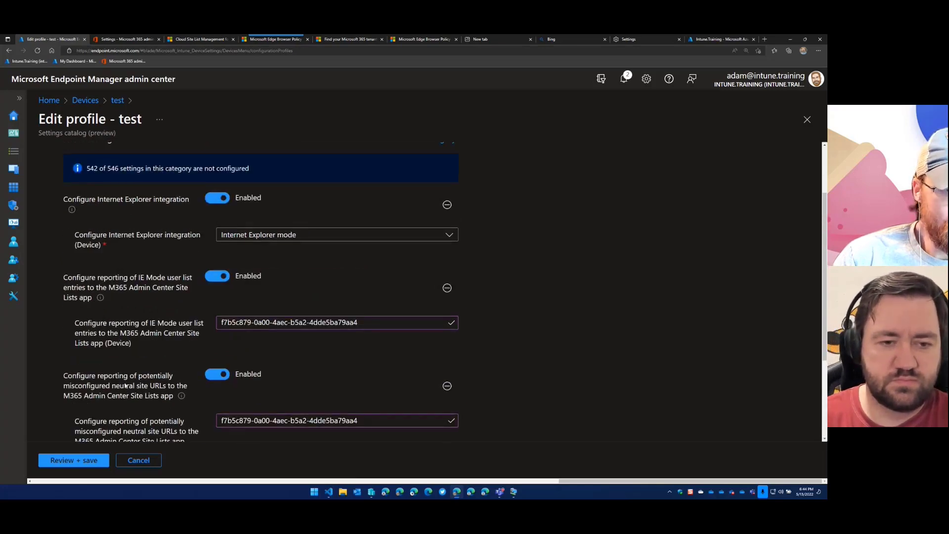
left_click(74, 460)
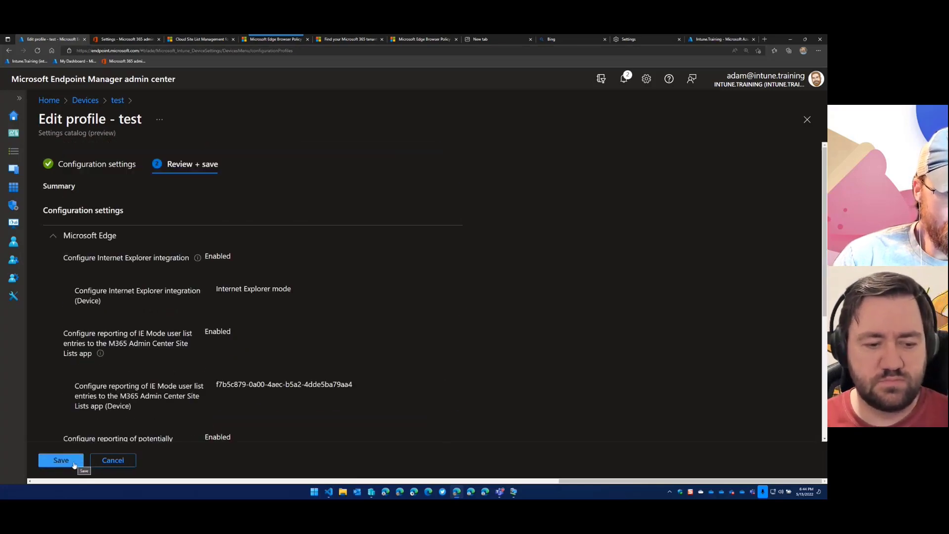
mouse_move(198, 261)
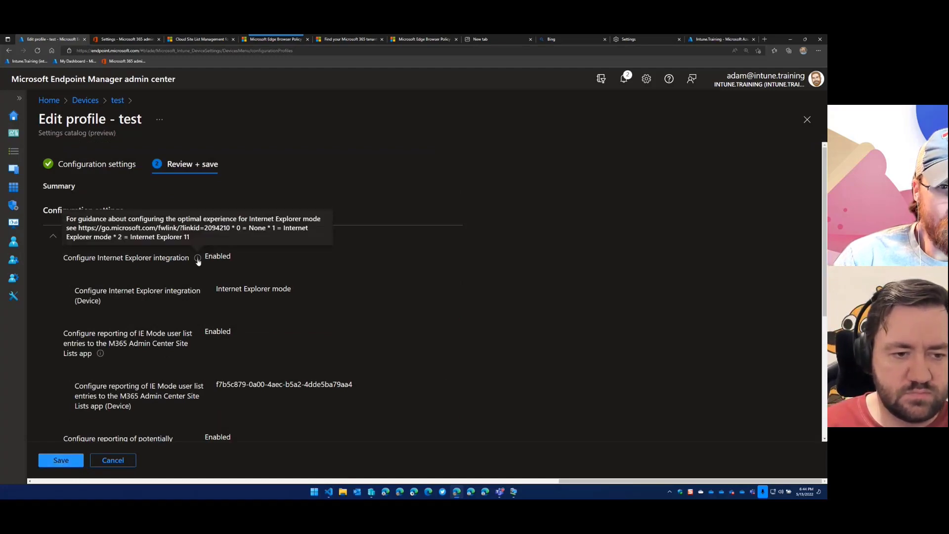
left_click(61, 459)
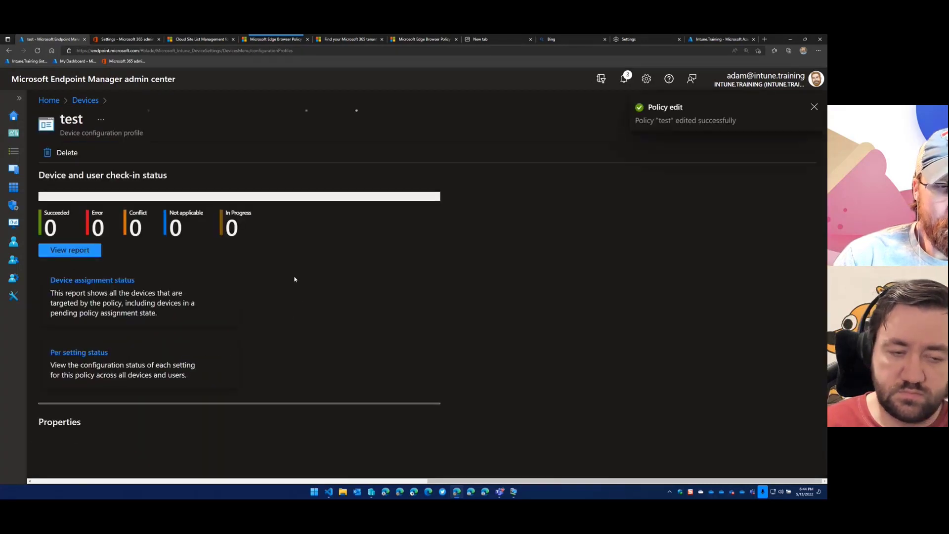
Switch to the virtual machines and sync the Windows 10 machine's Intune.Training work account with device management.
mouse_move(513, 491)
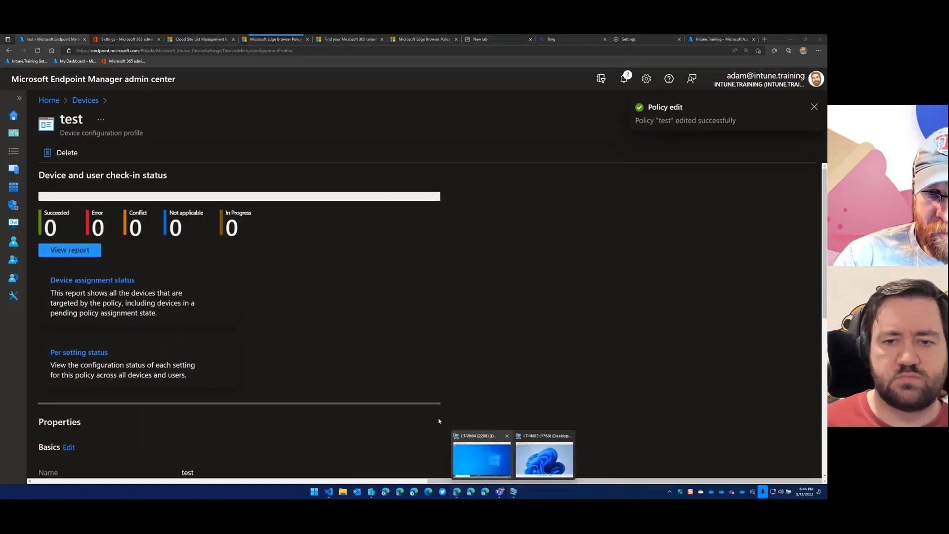
left_click(540, 453)
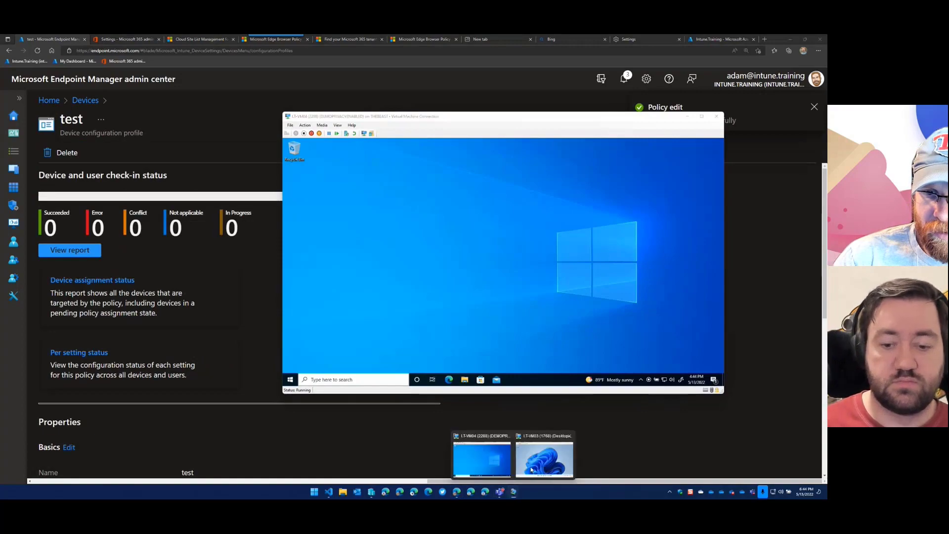
left_click(532, 455)
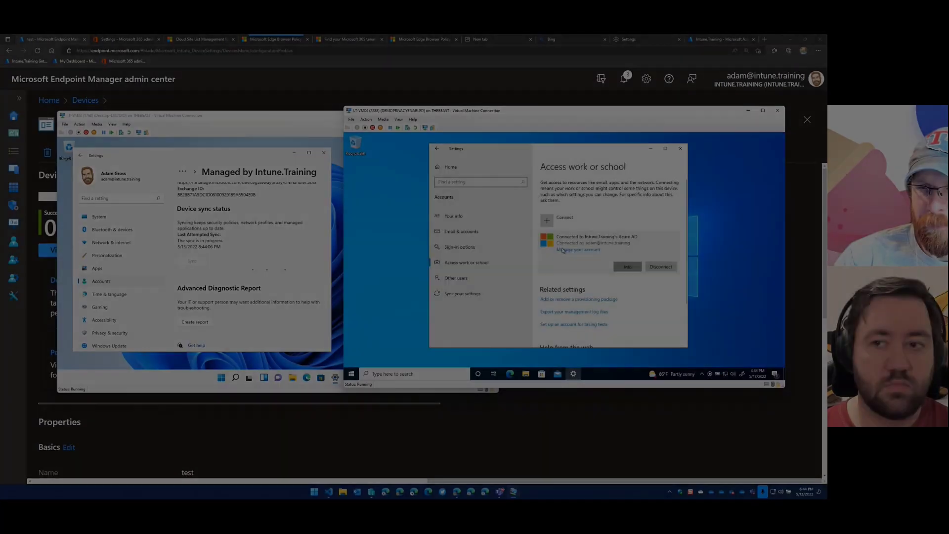
left_click(562, 250)
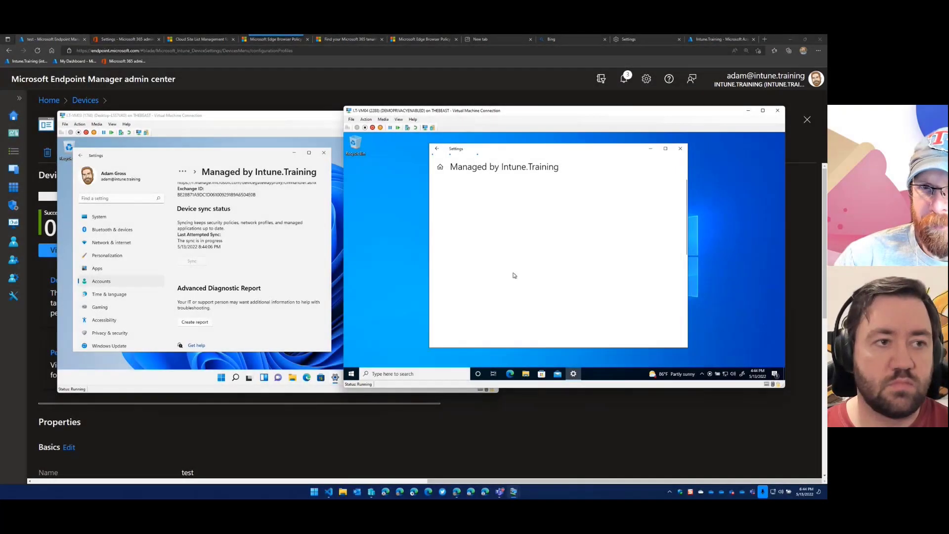
scroll(525, 275, "down", 3)
scroll(481, 273, "down", 3)
left_click(451, 266)
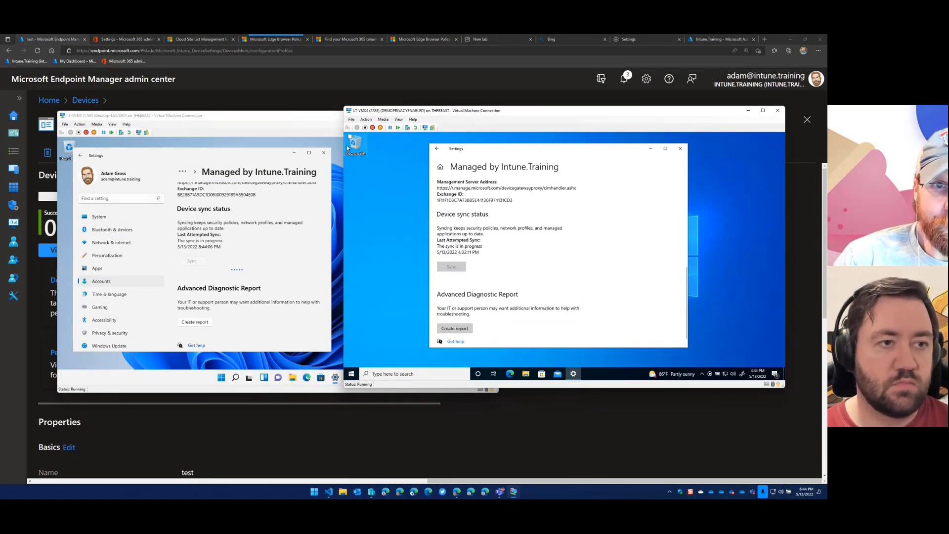
left_click_drag(313, 118, 312, 112)
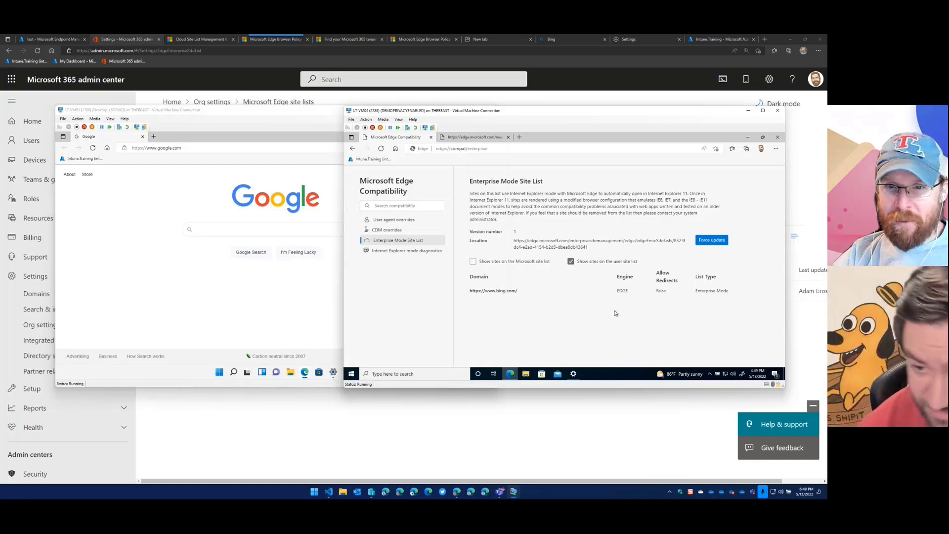
Open edge://compat/enterprise in Edge on the Windows 11 virtual machine to check its Enterprise Mode Site List.
left_click(292, 300)
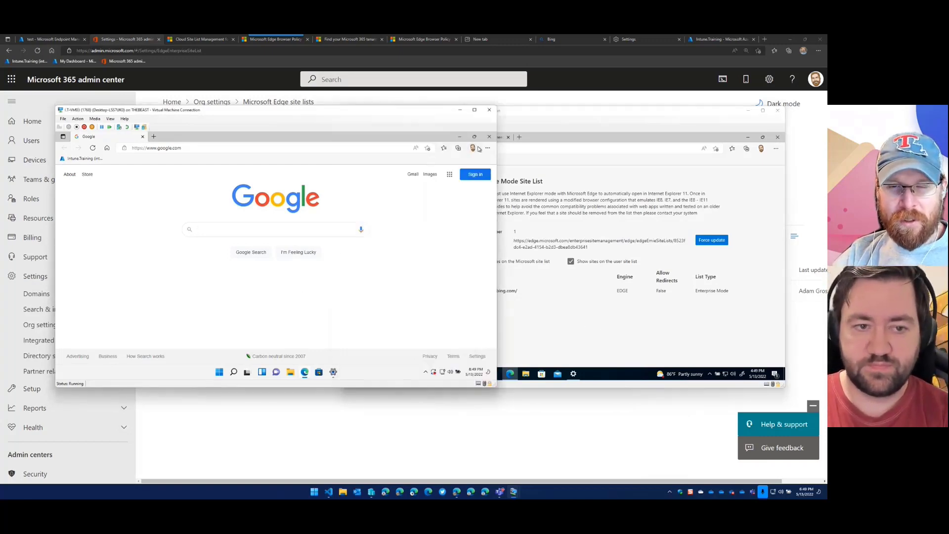
left_click(336, 148)
key("ctrl+v")
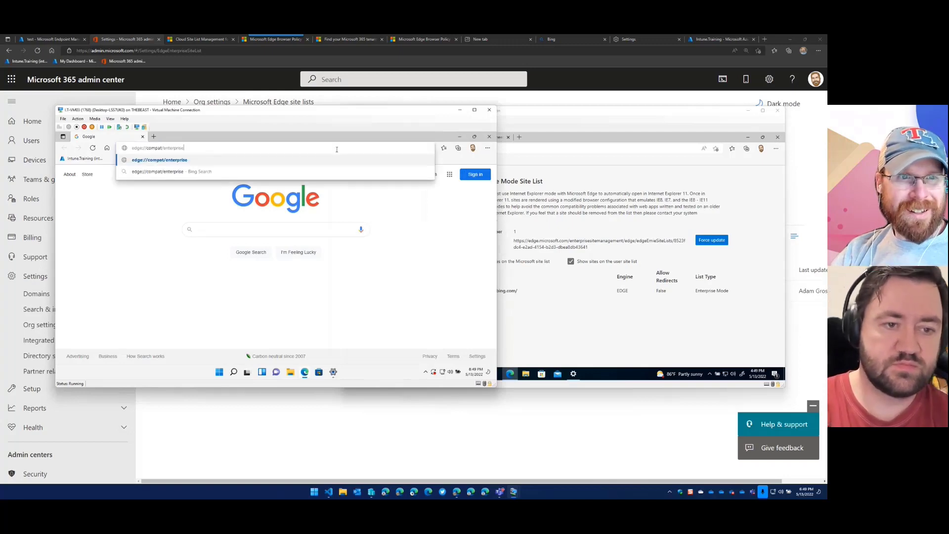
key("Return")
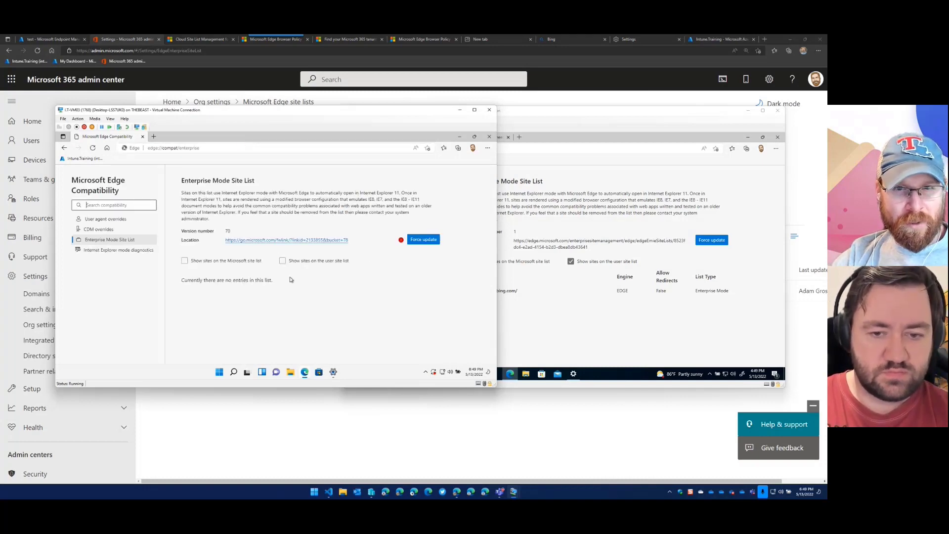
Force an update of the Windows 11 machine's Enterprise Mode Site List and open its location link.
left_click(423, 239)
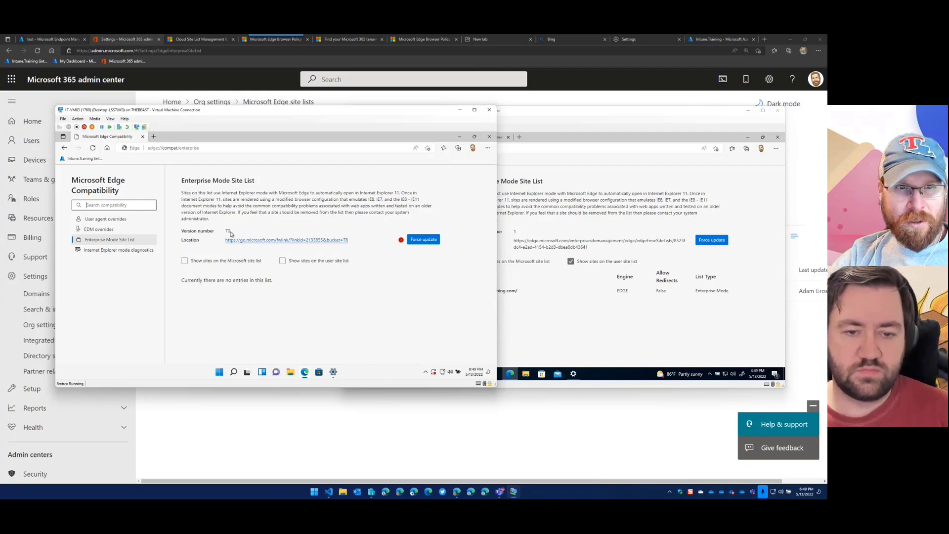
left_click(235, 241)
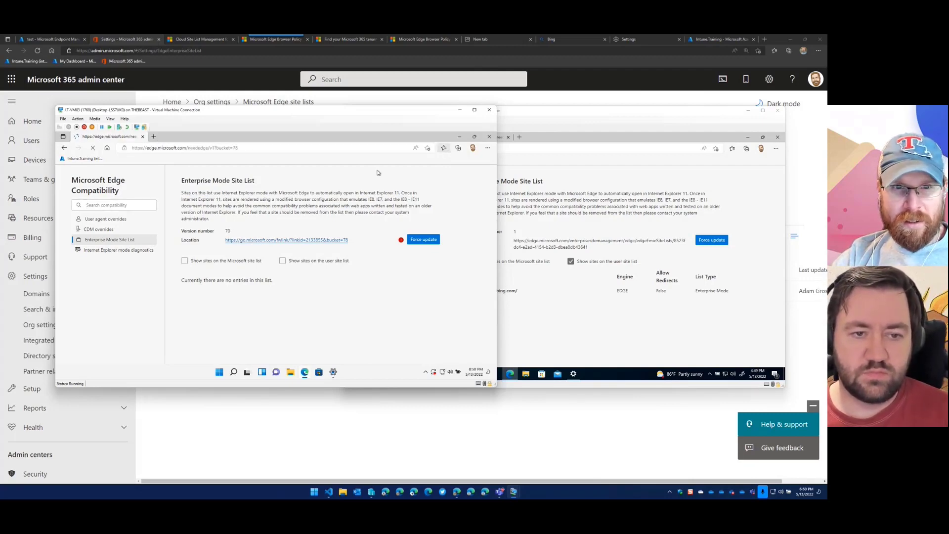
Examine the site entries in the Microsoft site list XML open in Edge on the Windows 10 virtual machine.
left_click(500, 139)
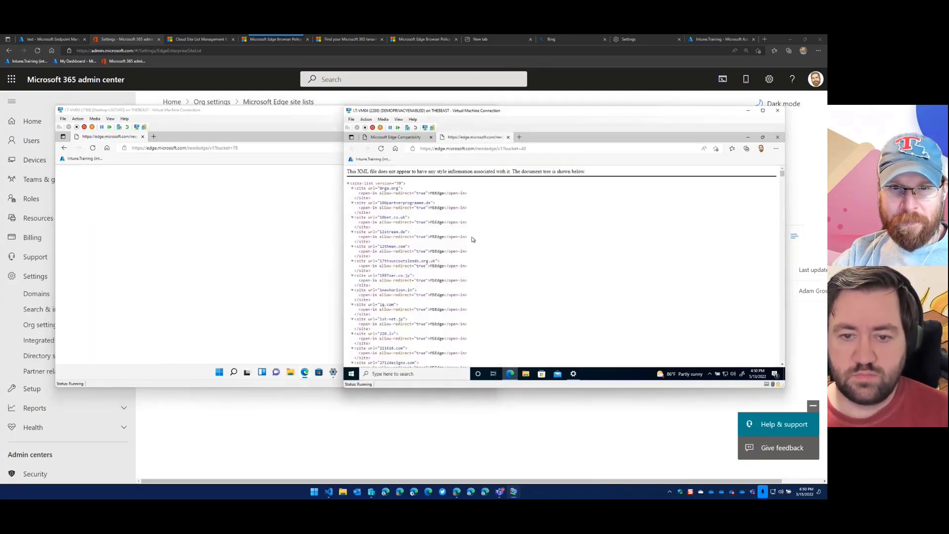
scroll(496, 252, "down", 3)
scroll(497, 252, "down", 15)
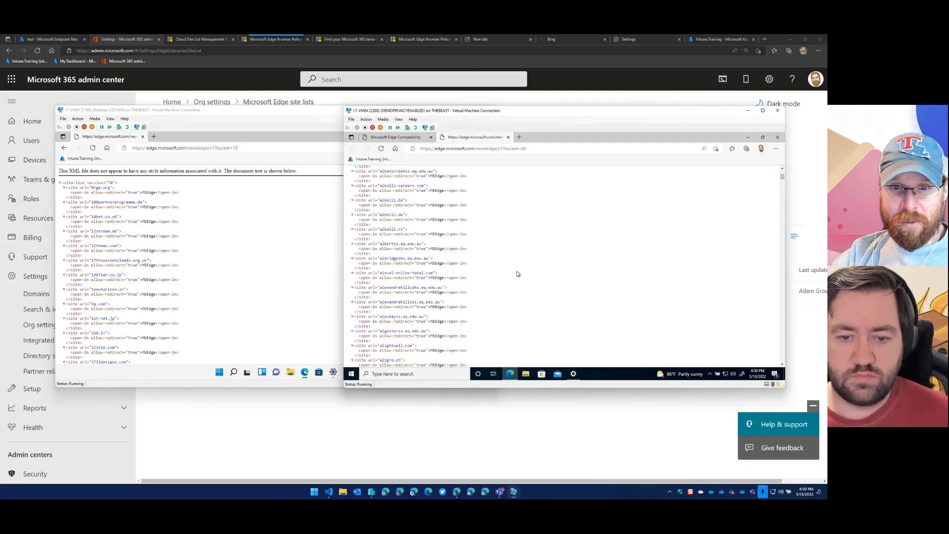
scroll(509, 267, "up", 5)
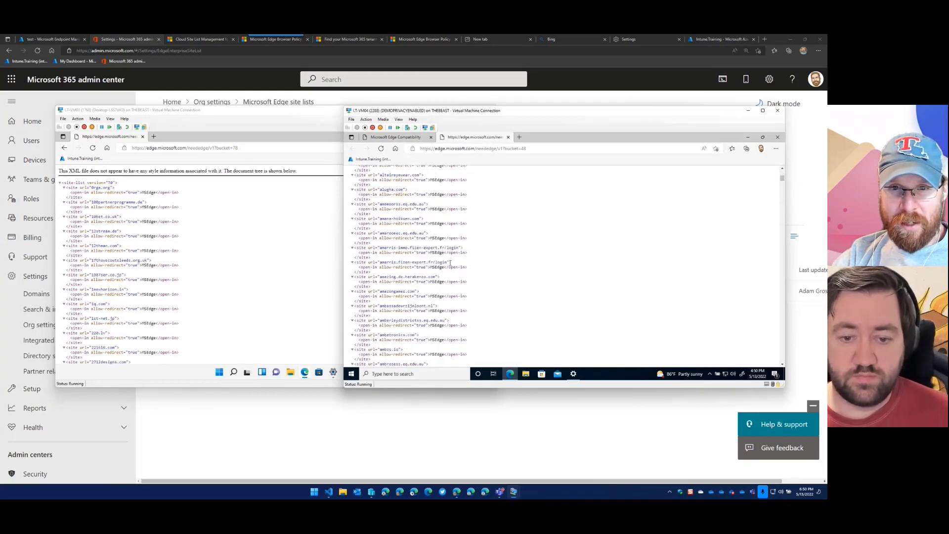
scroll(478, 233, "down", 10)
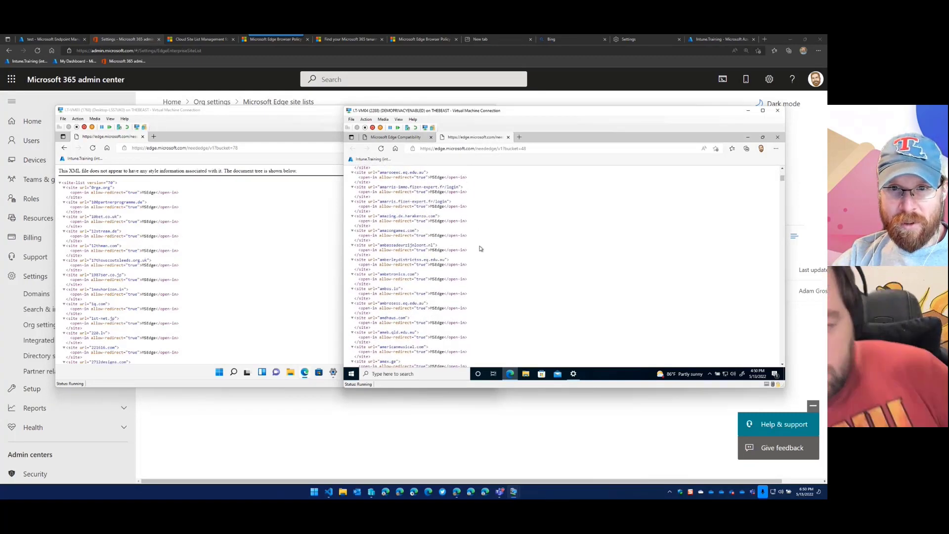
scroll(482, 248, "down", 10)
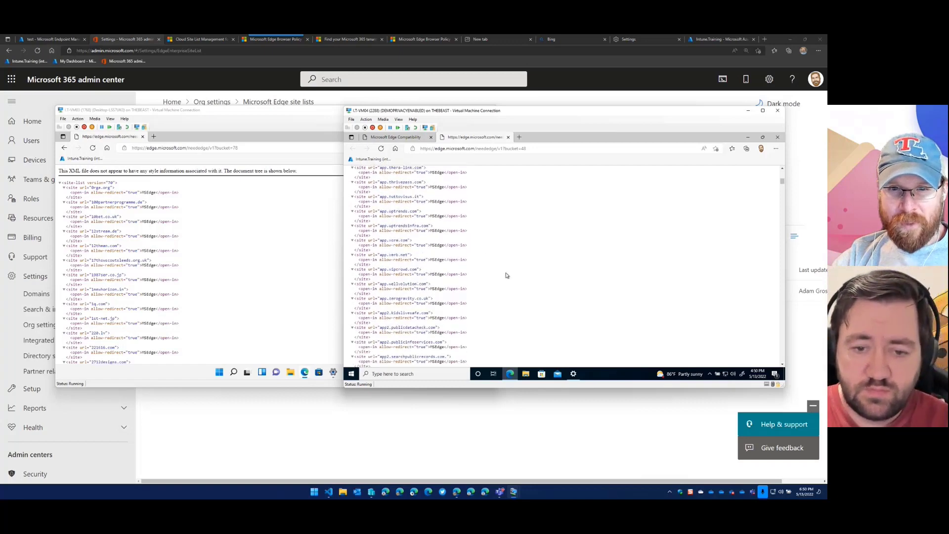
scroll(502, 271, "down", 10)
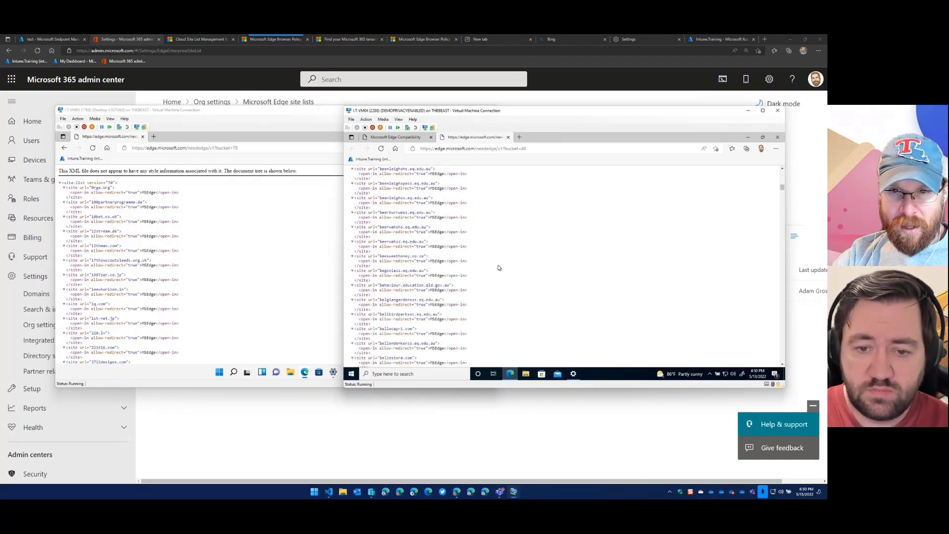
scroll(497, 267, "down", 10)
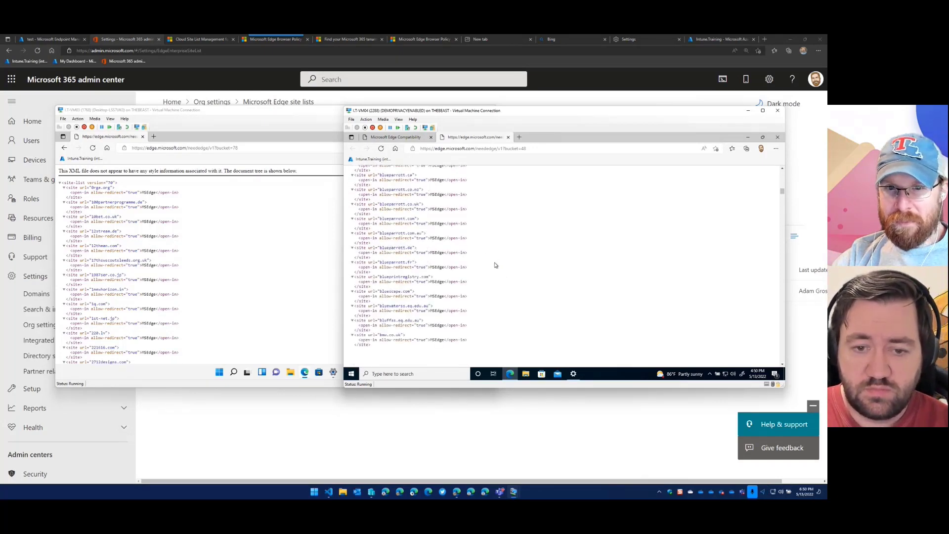
scroll(497, 263, "down", 10)
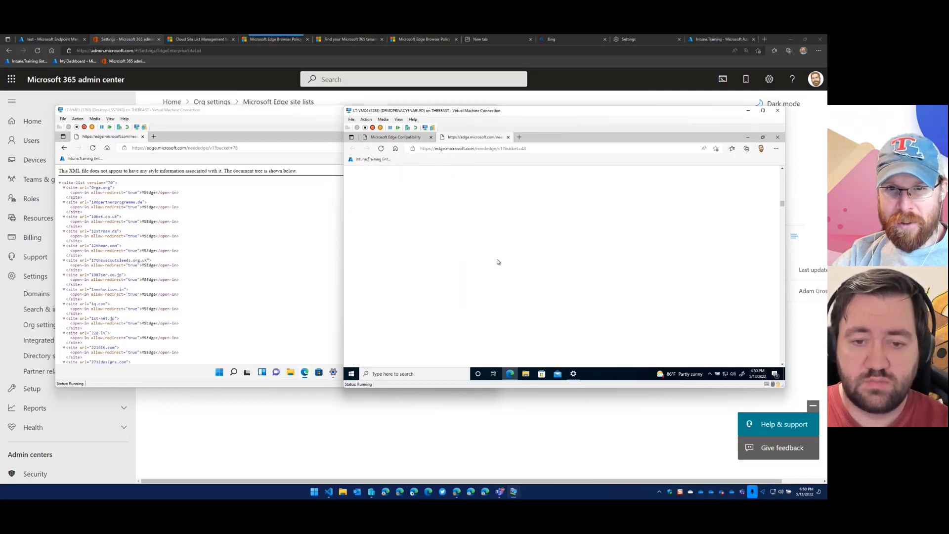
scroll(497, 262, "down", 10)
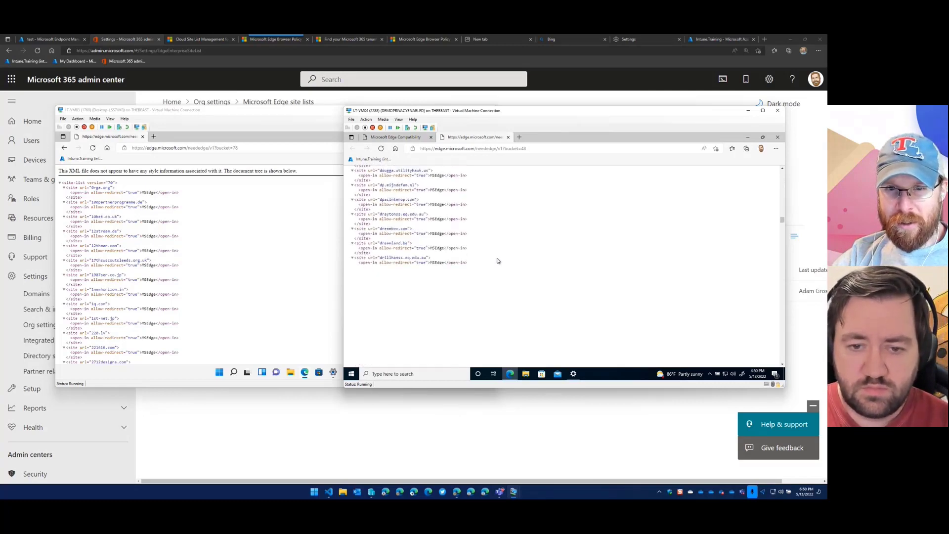
left_click_drag(782, 227, 774, 295)
Copy the location URL from the Windows 10 machine's Enterprise Mode Site List page and open it in a new tab.
left_click(405, 137)
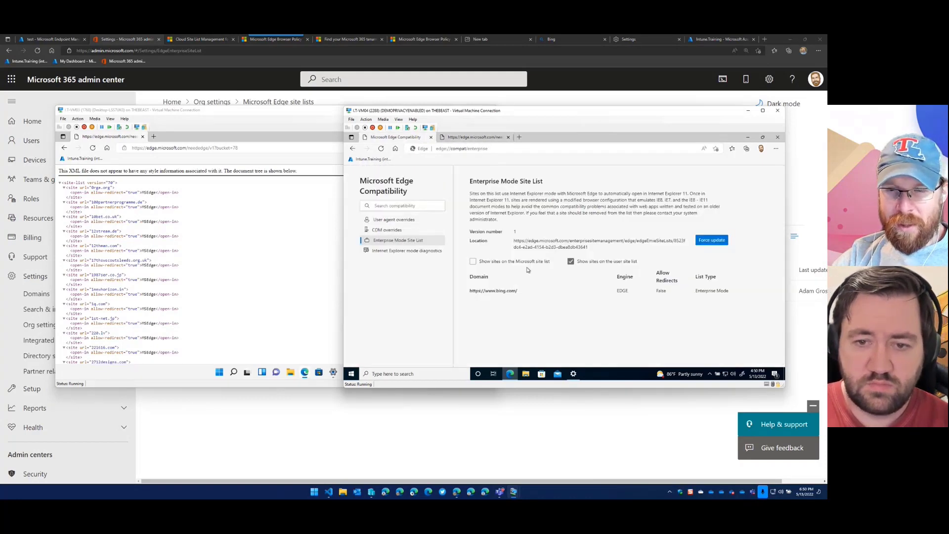
left_click_drag(586, 249, 512, 241)
key("ctrl+c")
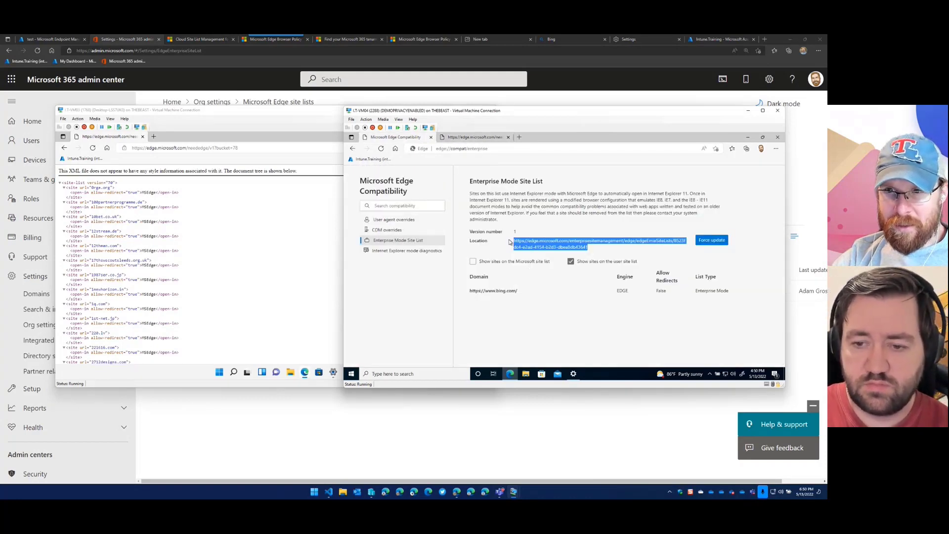
left_click(520, 139)
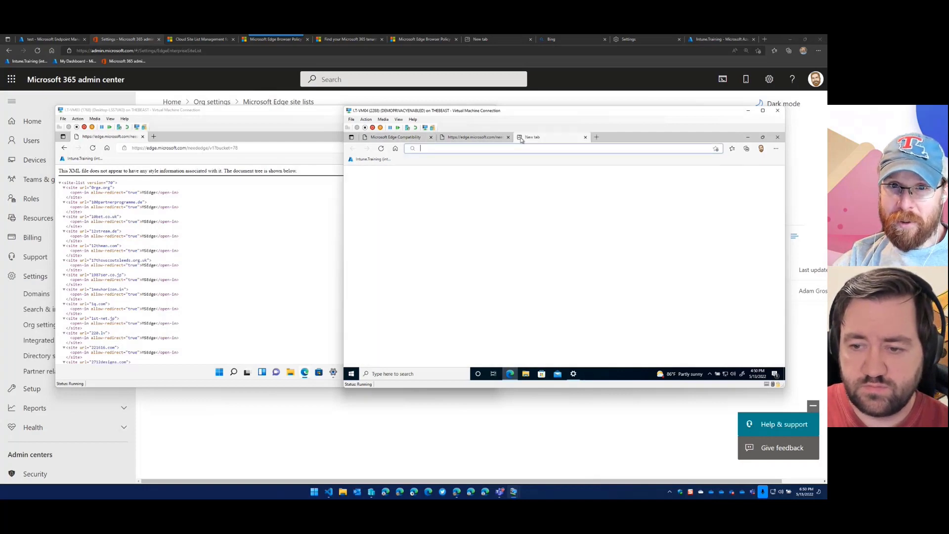
key("ctrl+v")
key("Return")
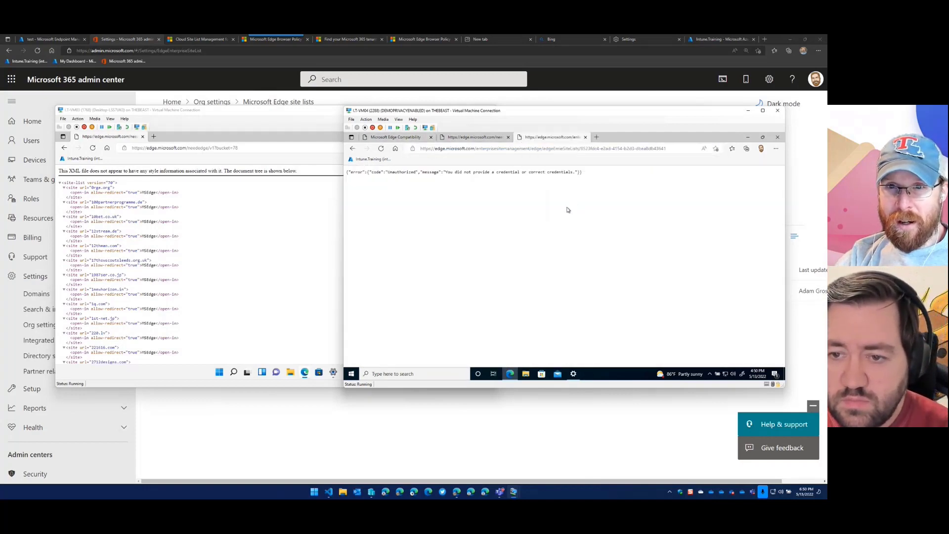
Highlight the response text, the base path of the site list URL, and the site list ID at its end.
left_click_drag(595, 180, 337, 179)
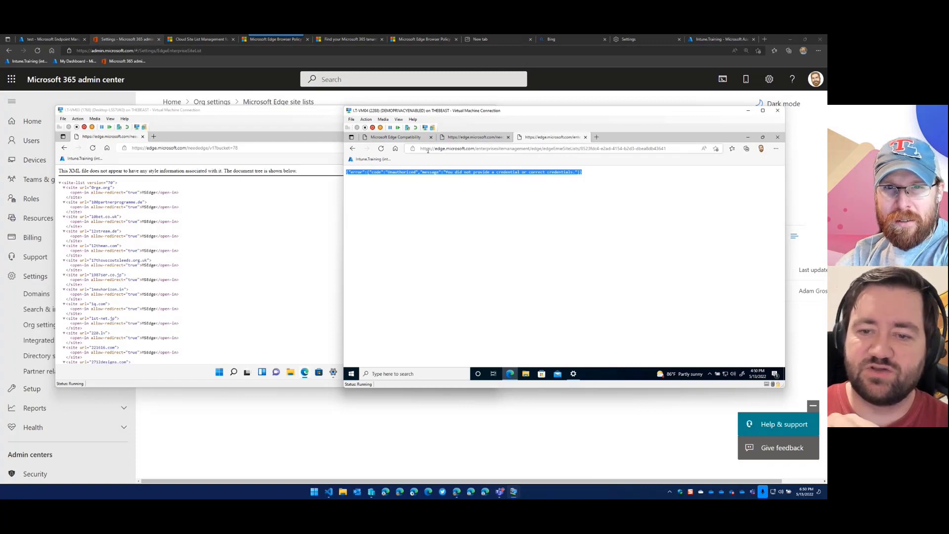
left_click_drag(428, 150, 582, 152)
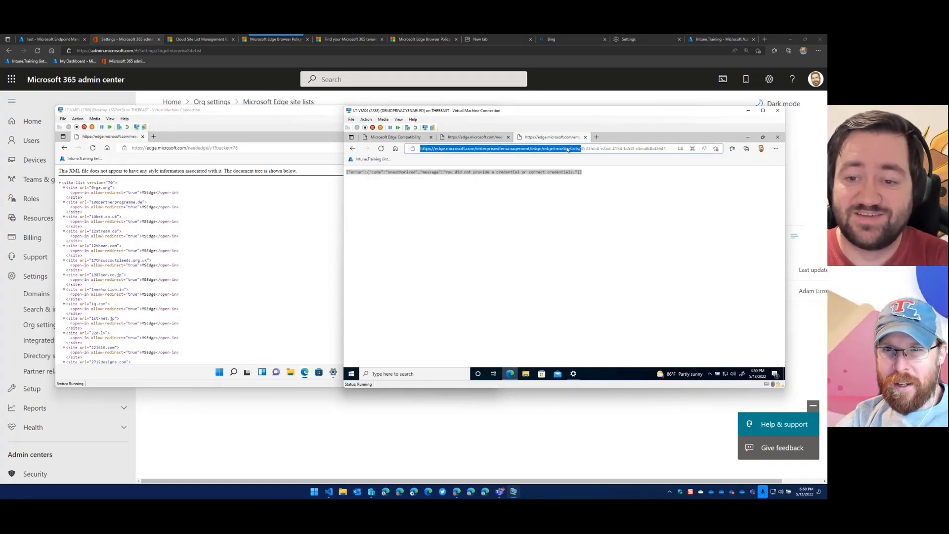
left_click(587, 148)
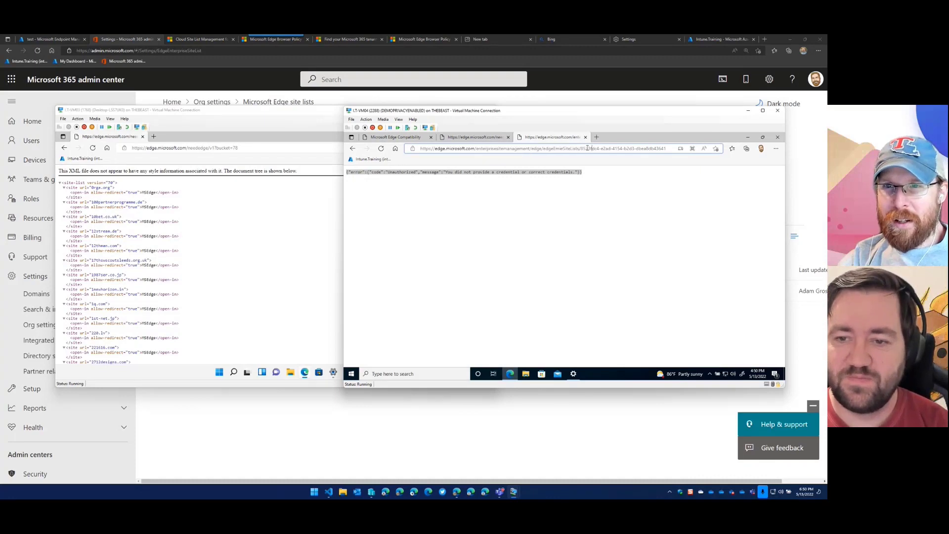
left_click_drag(581, 148, 670, 150)
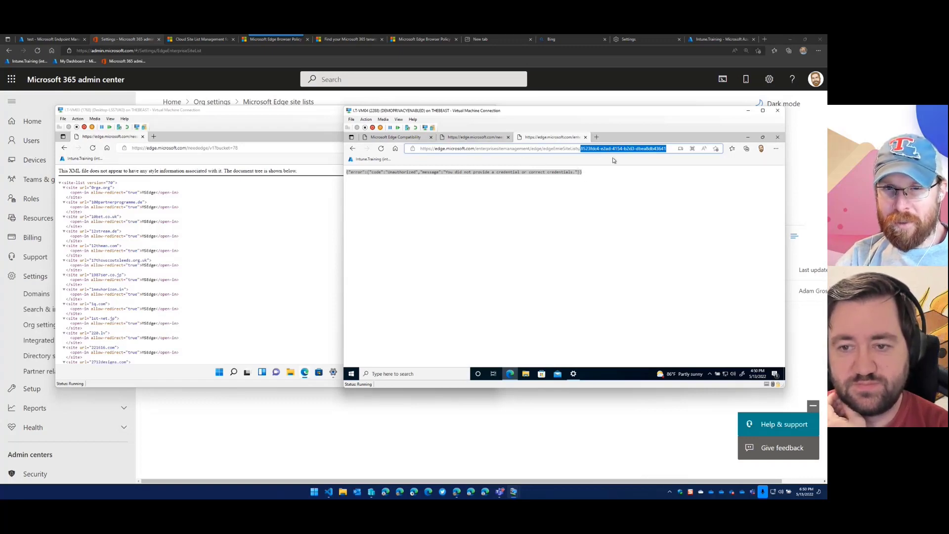
left_click(469, 139)
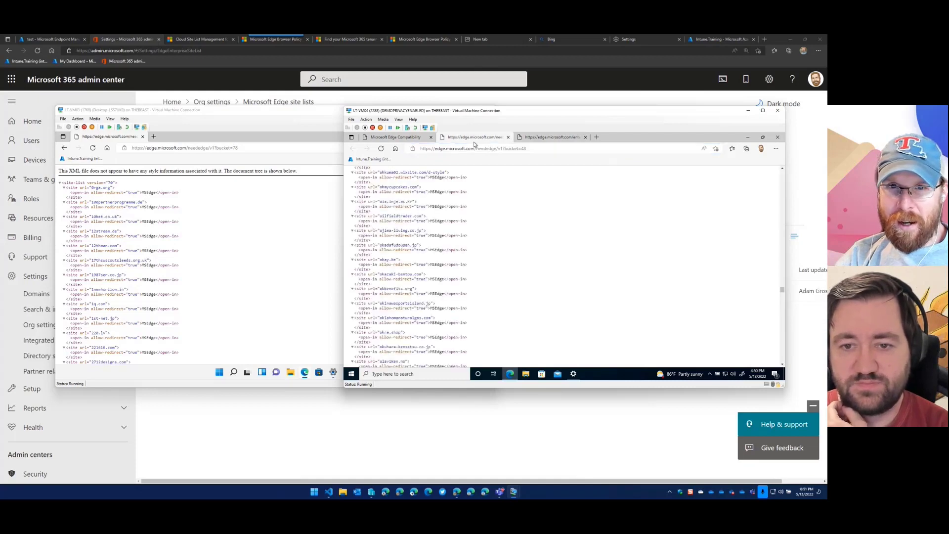
left_click(395, 138)
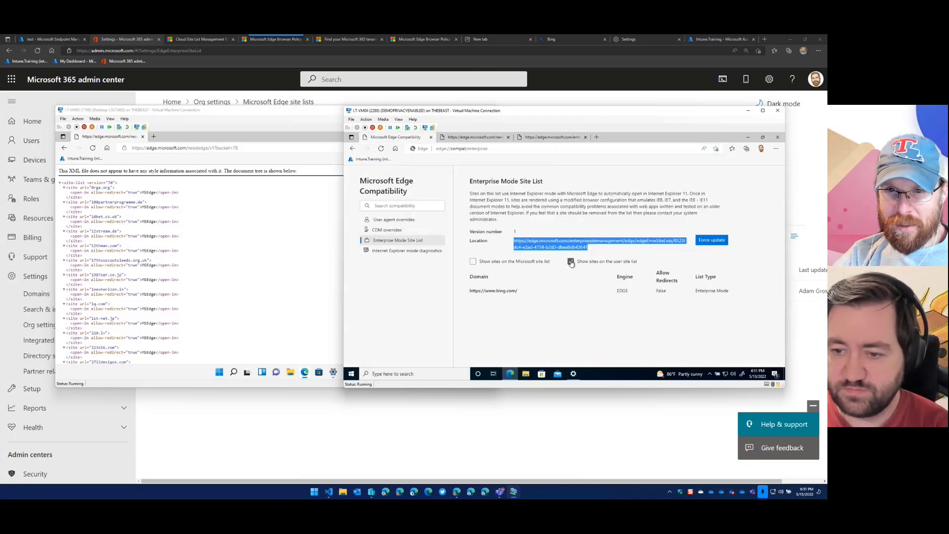
left_click_drag(525, 292, 467, 297)
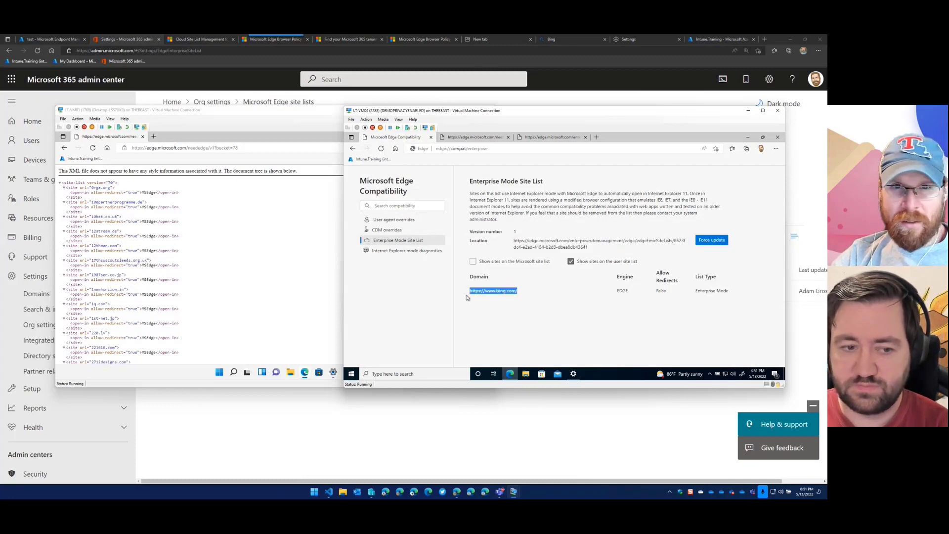
left_click(434, 409)
left_click(199, 291)
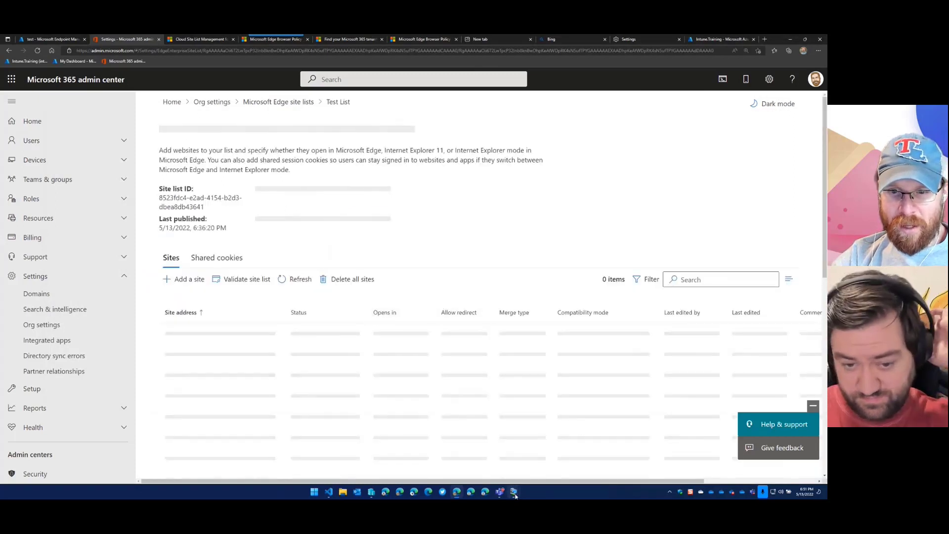
Switch to the Windows 11 virtual machine, close Edge, and sync its Intune.Training work account.
mouse_move(514, 494)
left_click(544, 459)
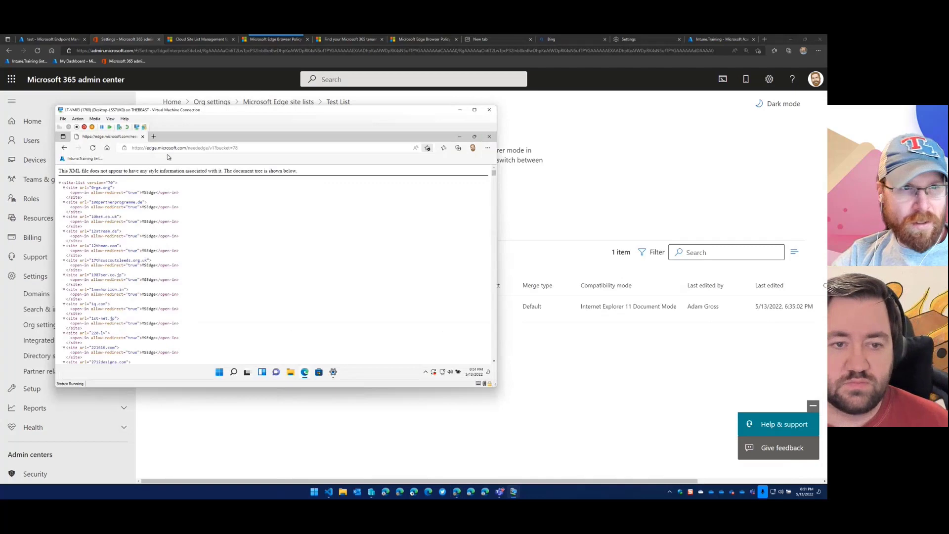
left_click(490, 137)
left_click(198, 256)
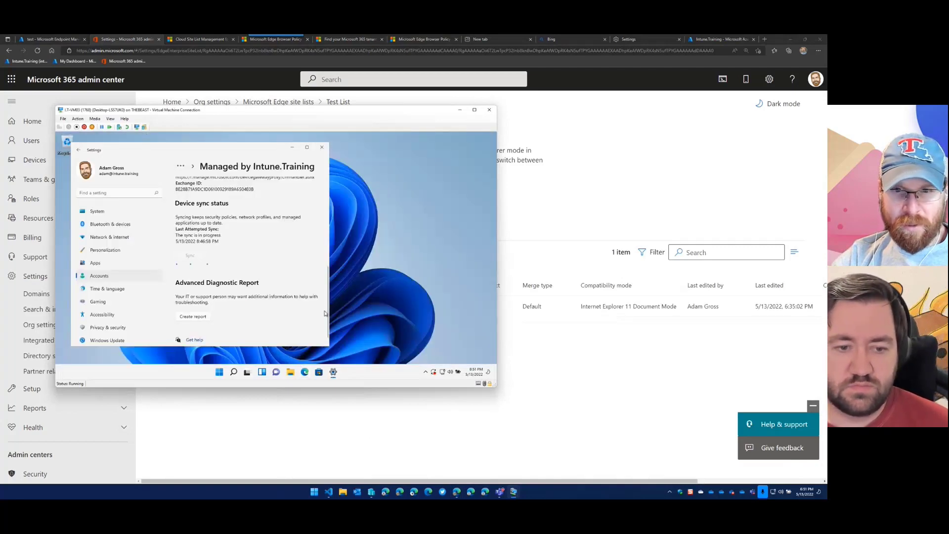
Compare the published site in Test List with the location and entries of the Windows 10 machine's Enterprise Mode Site List.
left_click(560, 350)
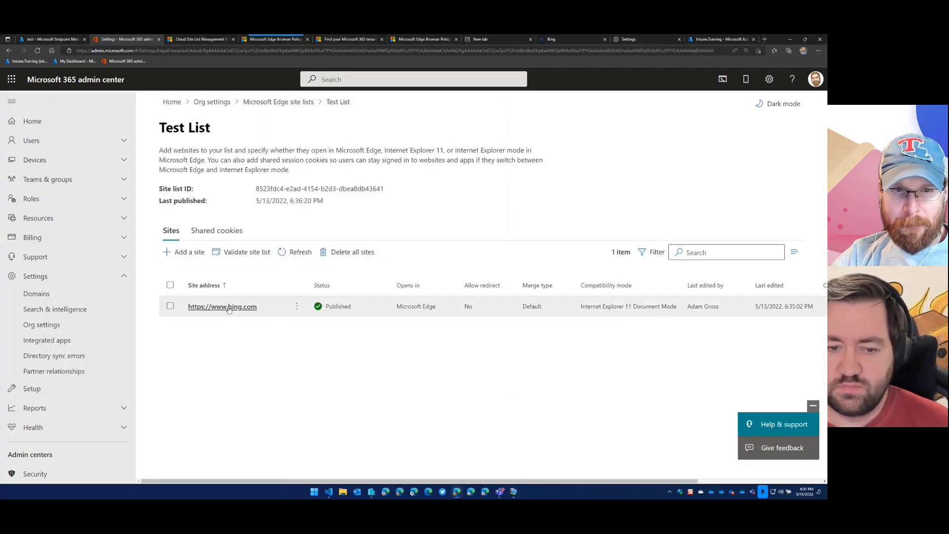
mouse_move(513, 491)
left_click(542, 456)
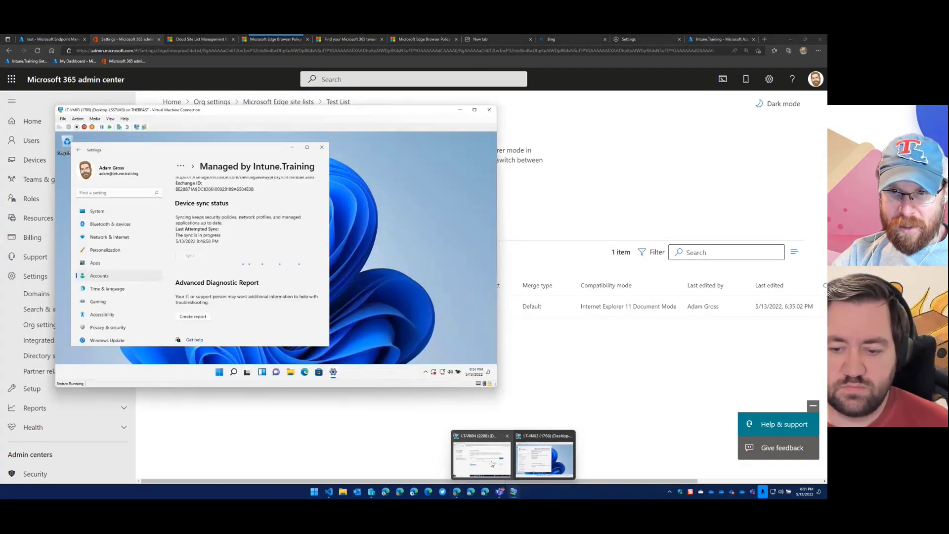
left_click(491, 463)
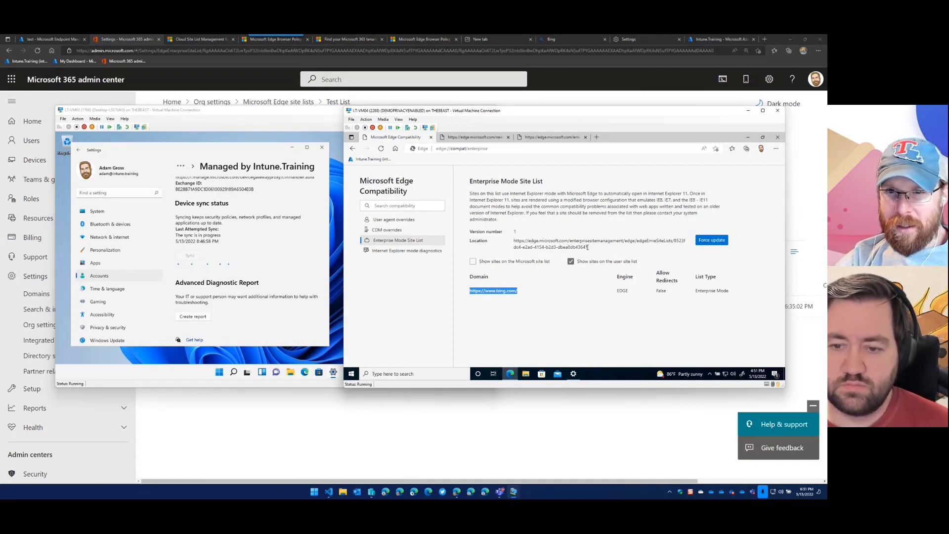
left_click_drag(587, 247, 513, 241)
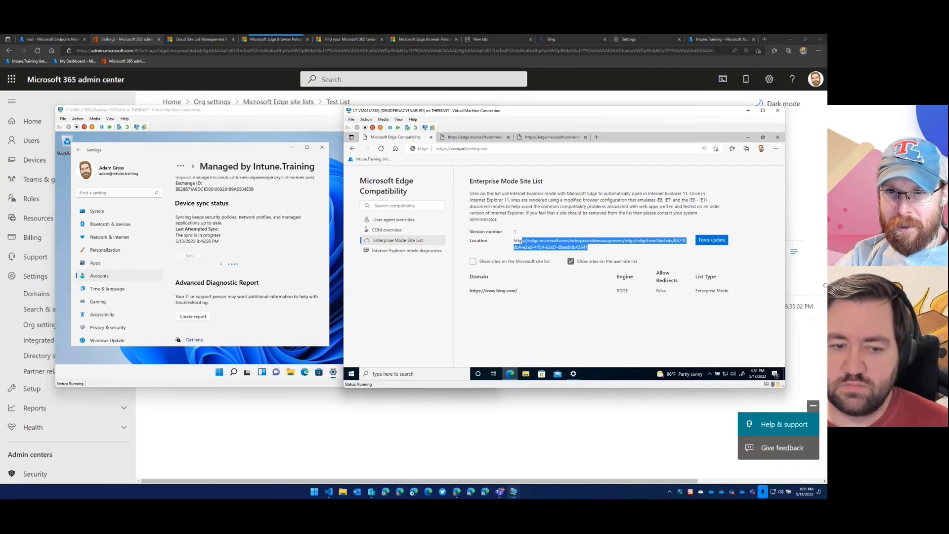
left_click(571, 262)
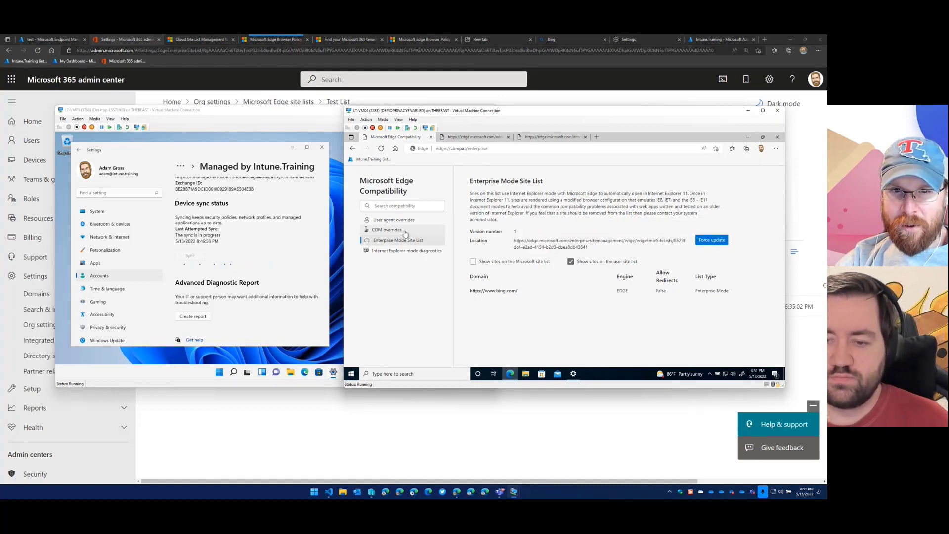
left_click(776, 149)
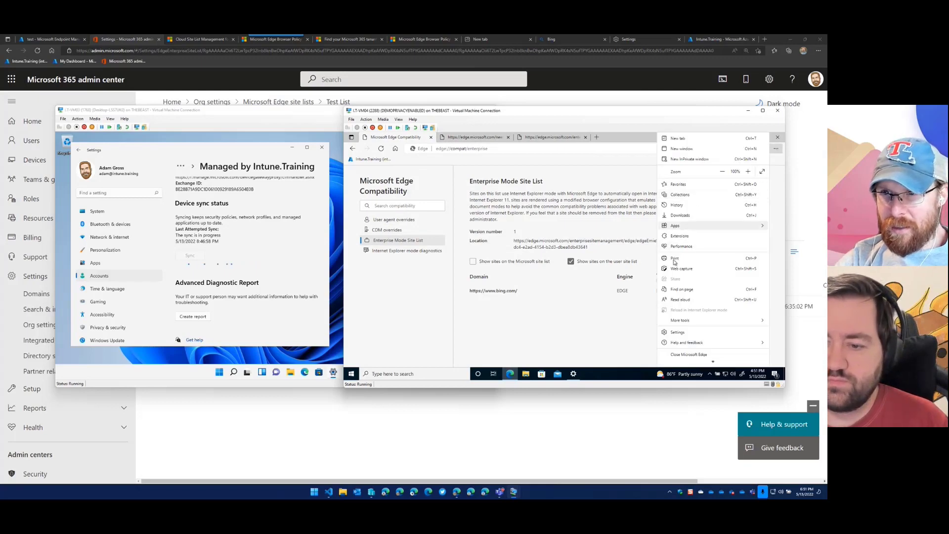
left_click(682, 334)
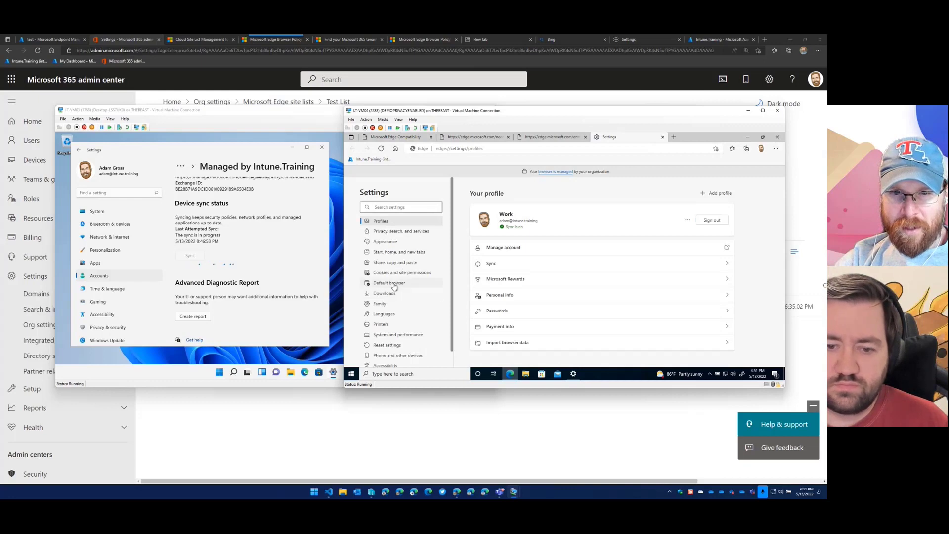
left_click(390, 285)
left_click(721, 322)
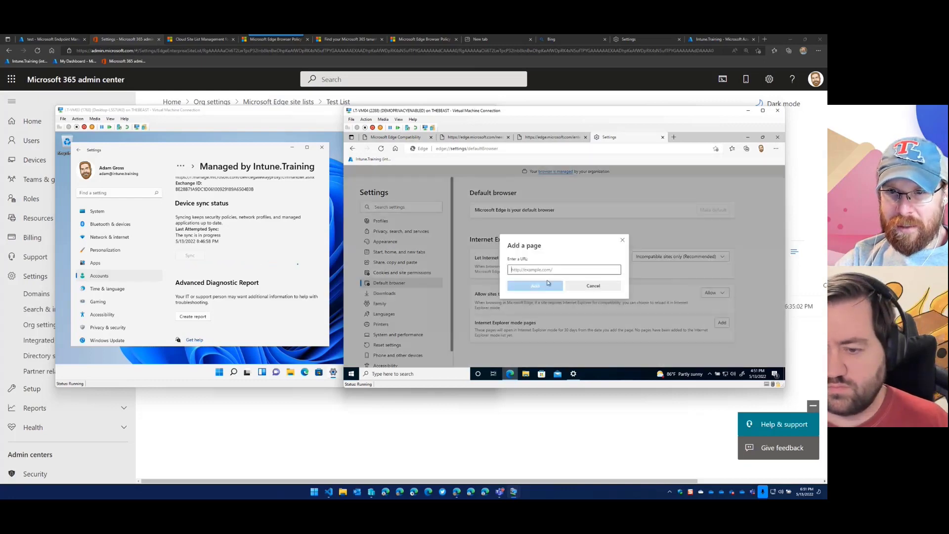
type("https://www.google.com")
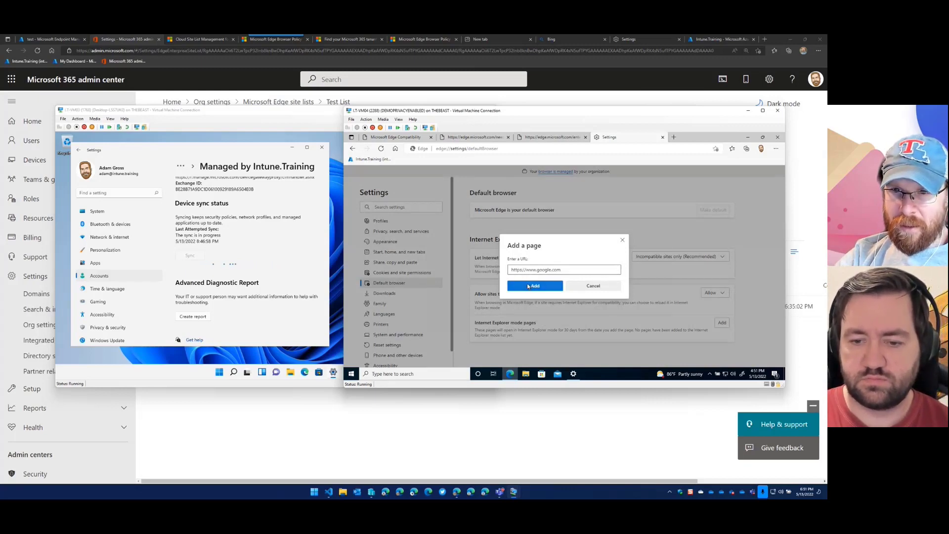
left_click(530, 286)
scroll(568, 226, "up", 1)
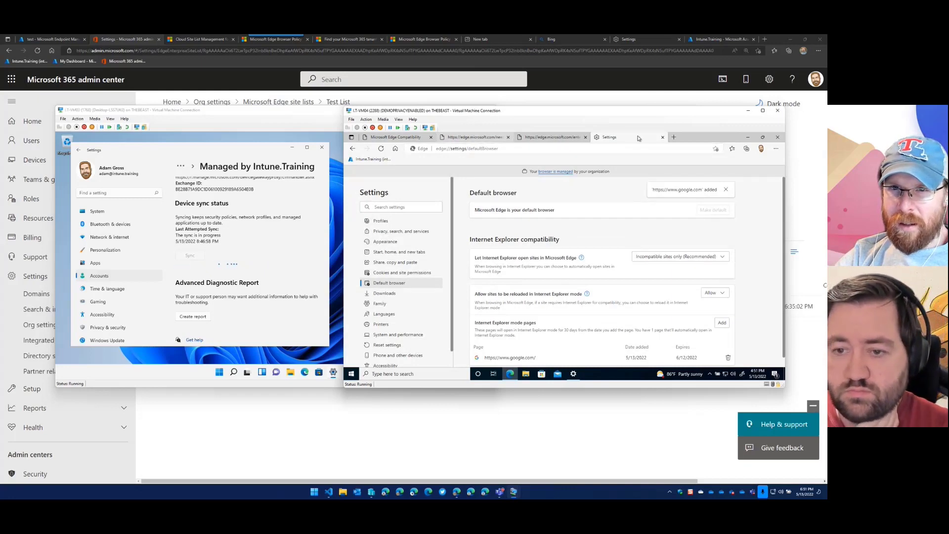
Load bing.com in Edge on the Windows 10 virtual machine and compare the page with the Enterprise Mode Site List.
left_click(555, 148)
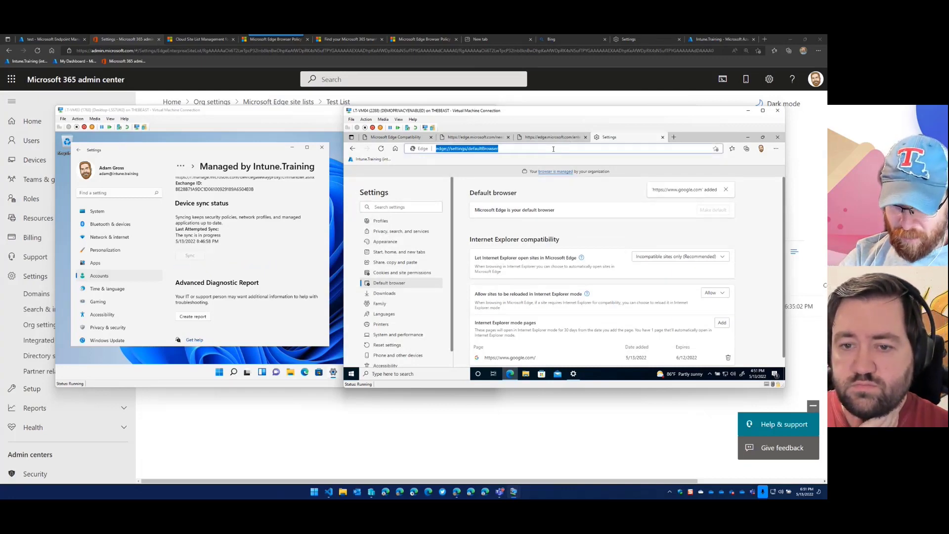
type("bing.com")
key("Return")
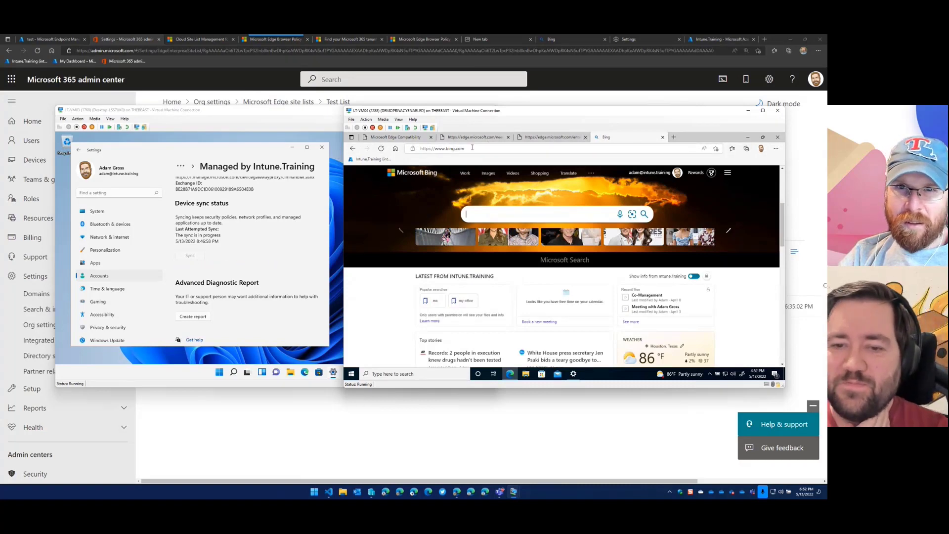
left_click(410, 138)
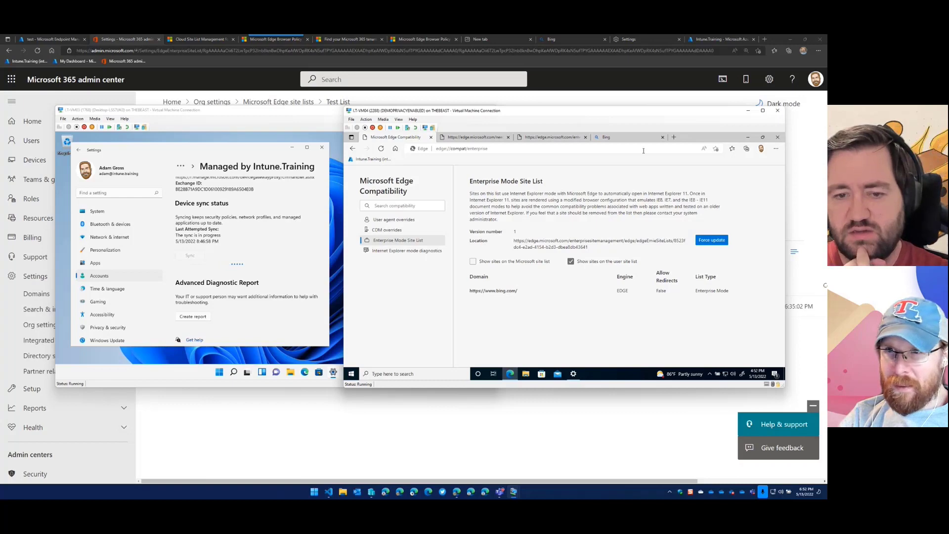
left_click(622, 139)
left_click(407, 138)
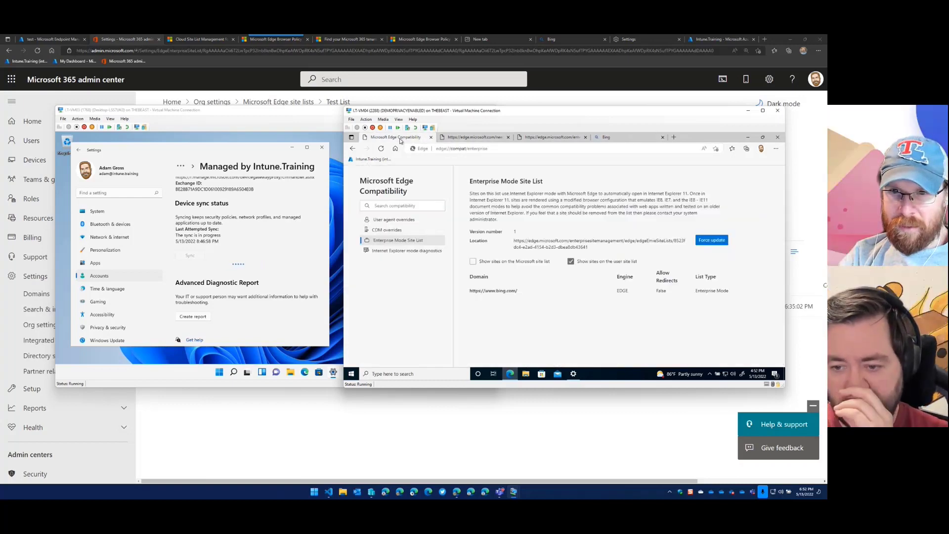
left_click_drag(543, 292, 470, 298)
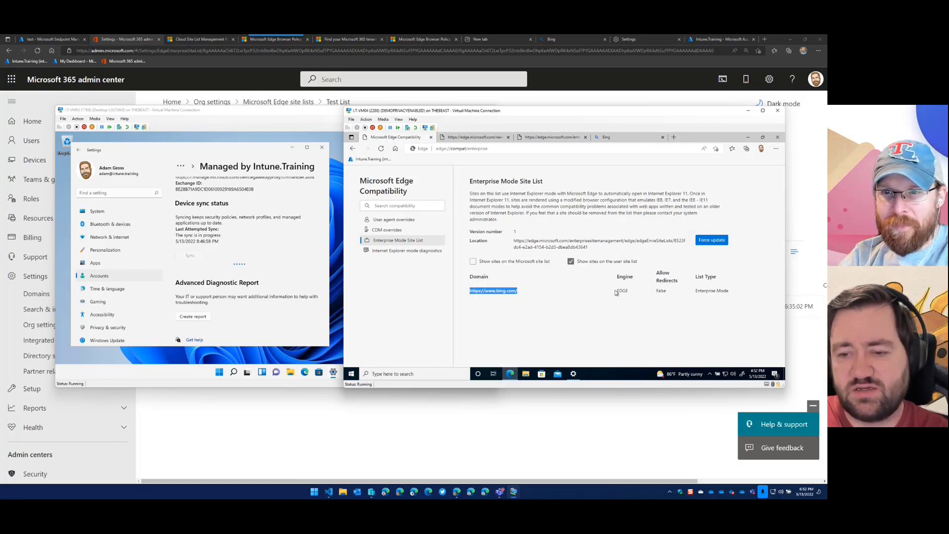
left_click(573, 280)
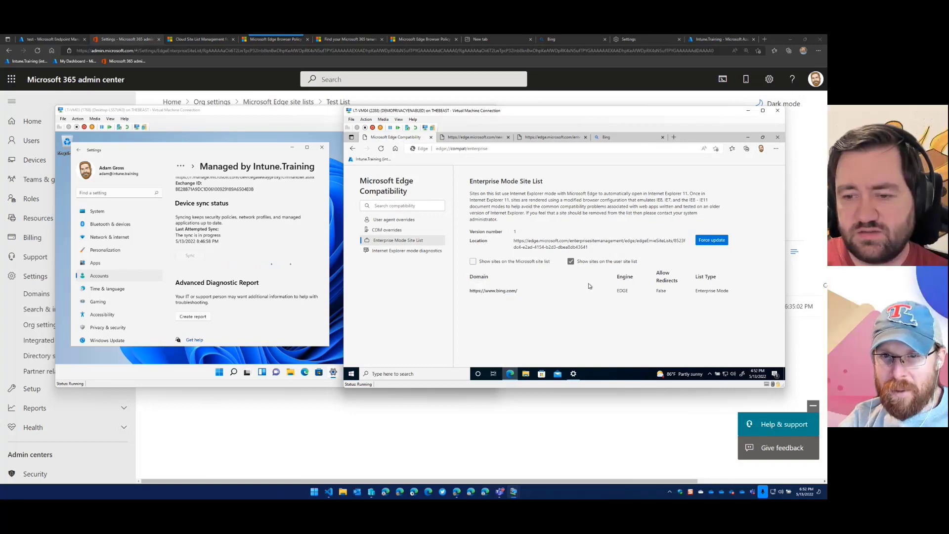
double_click(622, 290)
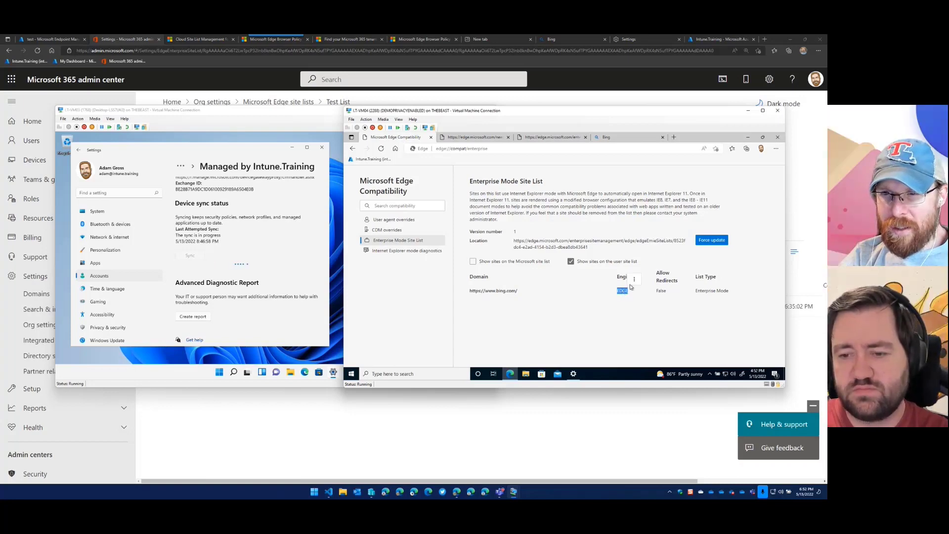
left_click(631, 292)
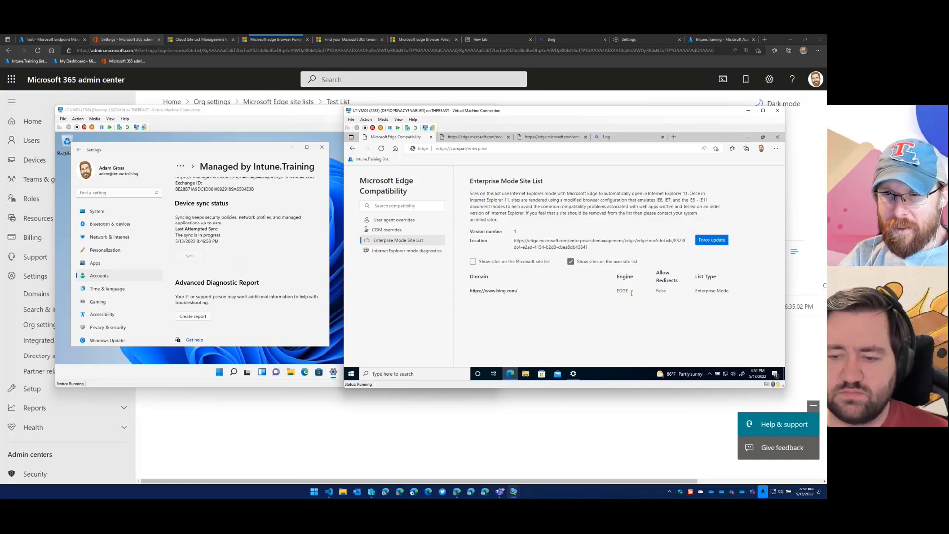
double_click(626, 290)
left_click(635, 279)
left_click(593, 305)
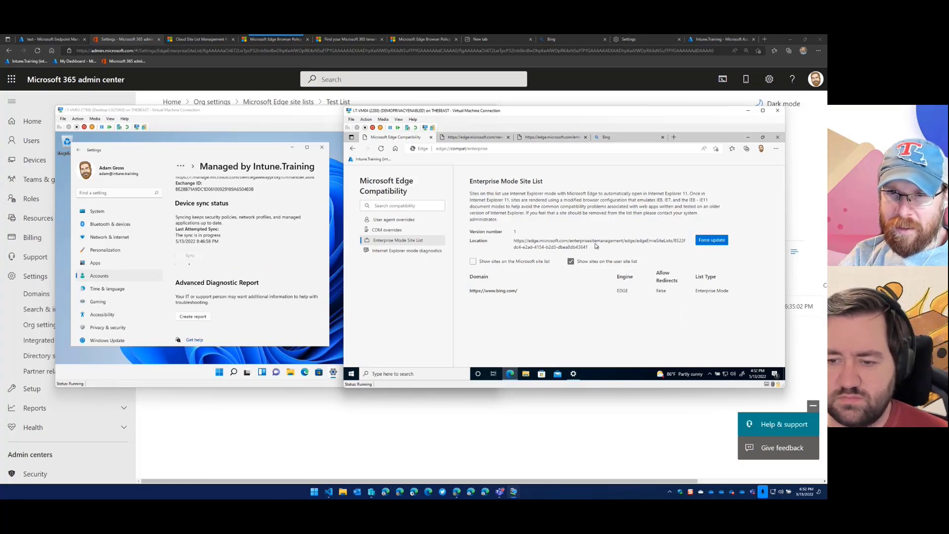
Examine the group policy settings and effective site list source in the Internet Explorer mode diagnostics on the Windows 10 virtual machine.
left_click(395, 251)
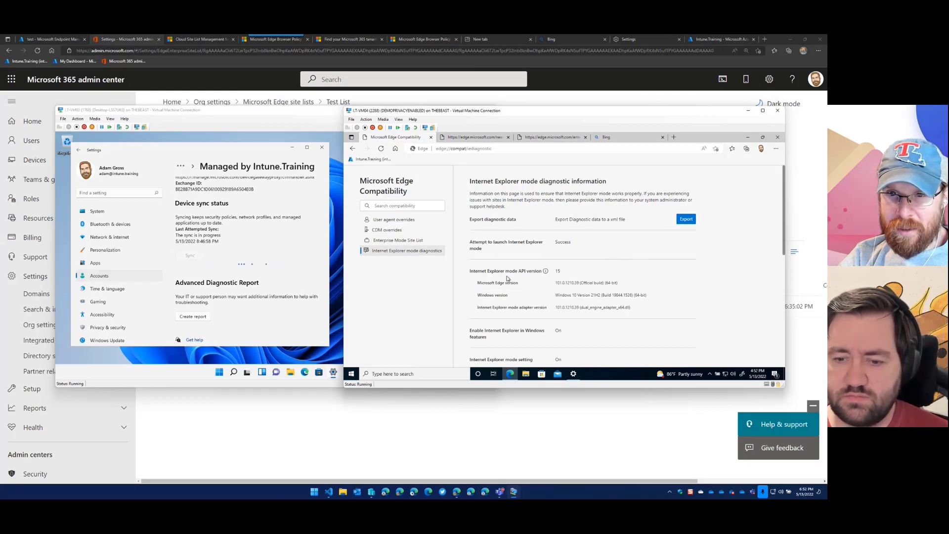
scroll(547, 277, "down", 2)
scroll(547, 277, "down", 3)
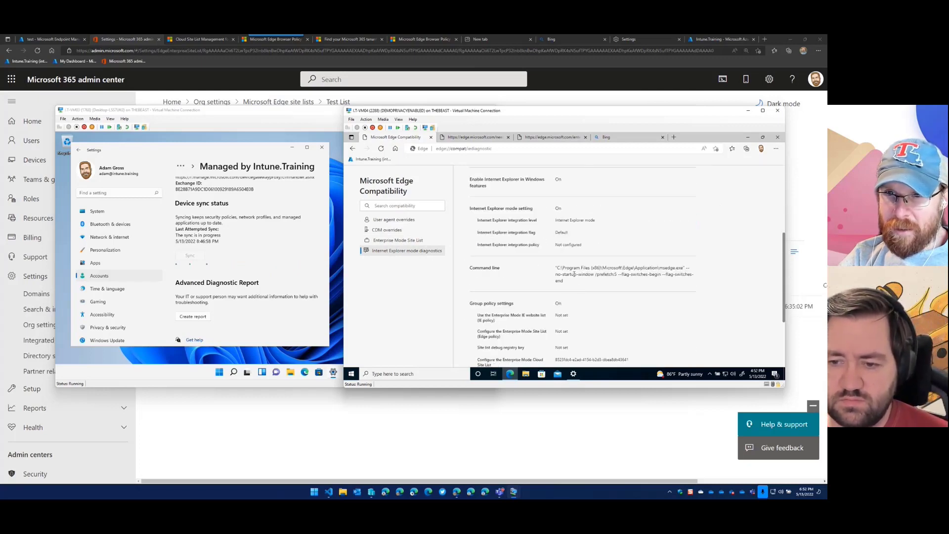
scroll(547, 275, "down", 3)
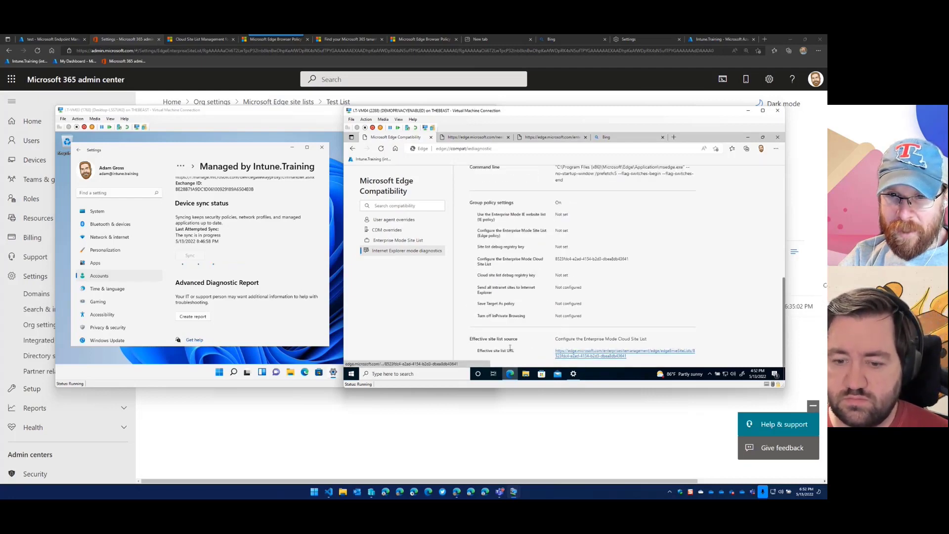
left_click_drag(480, 339, 651, 340)
left_click(564, 340)
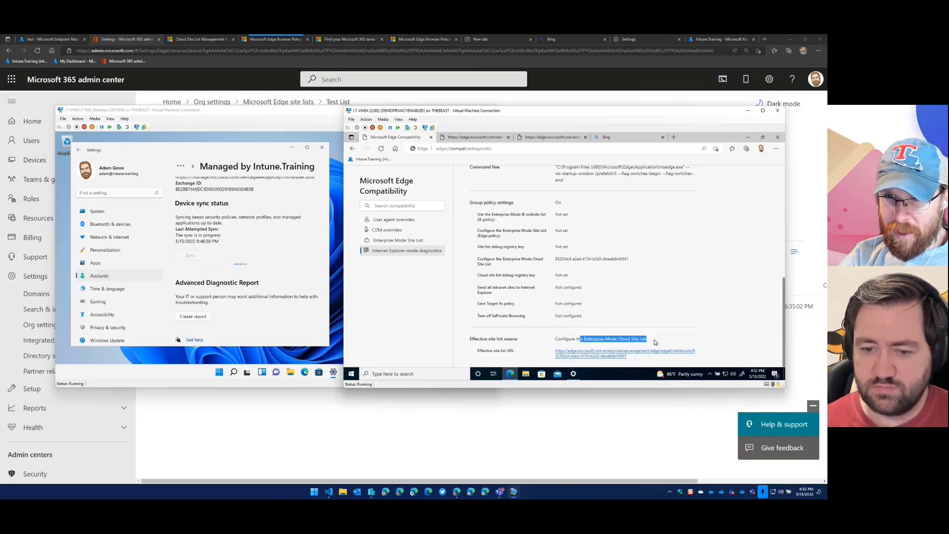
left_click(639, 360)
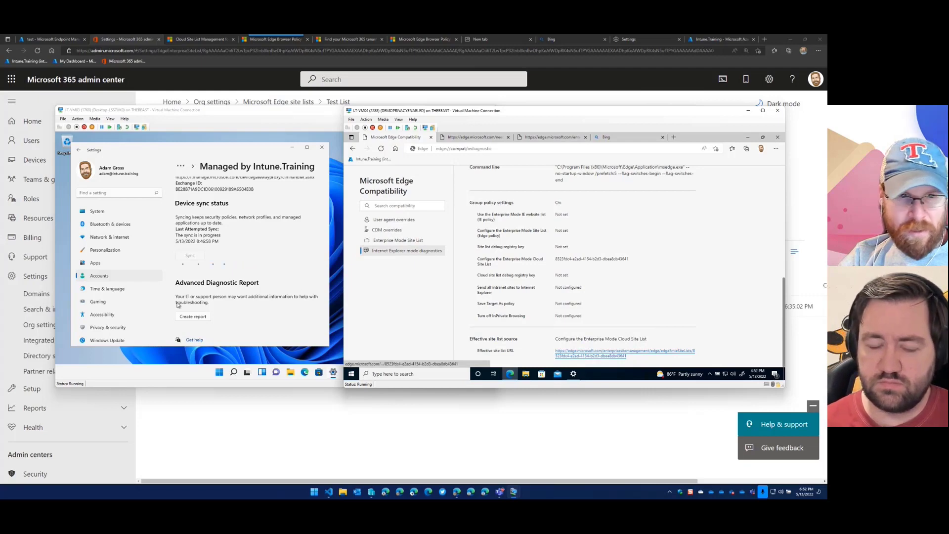
Switch to the Windows 11 virtual machine and launch Edge, ready to enter an address.
left_click(305, 375)
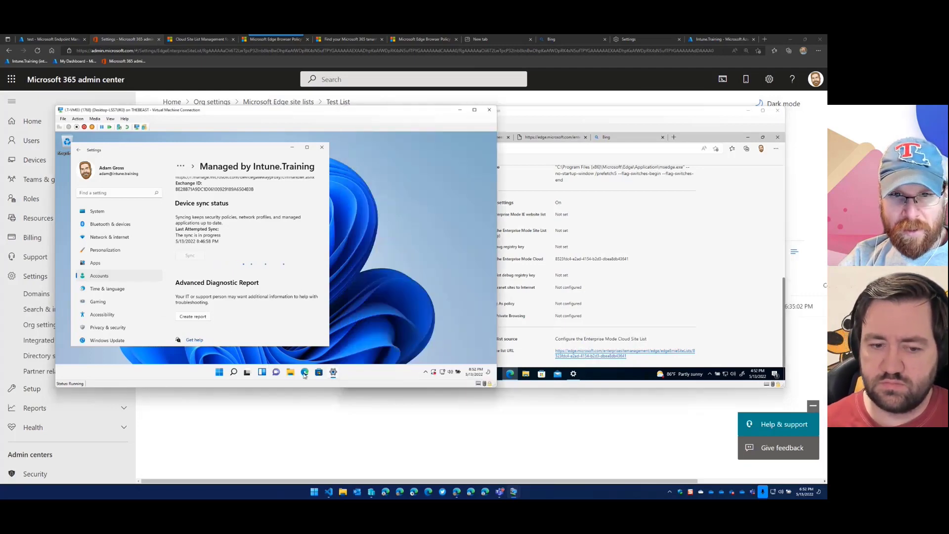
left_click(197, 147)
type("EDGE")
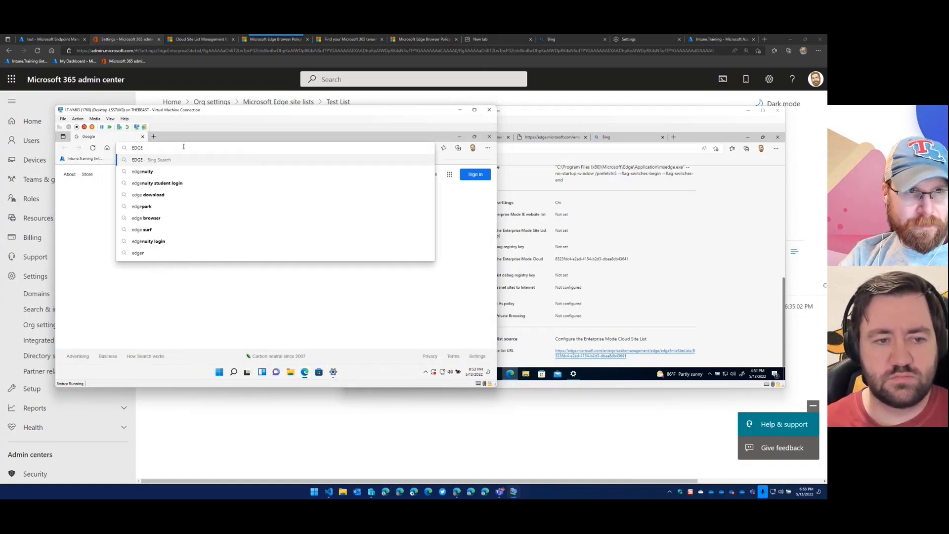
key("ctrl+a")
key("super+v")
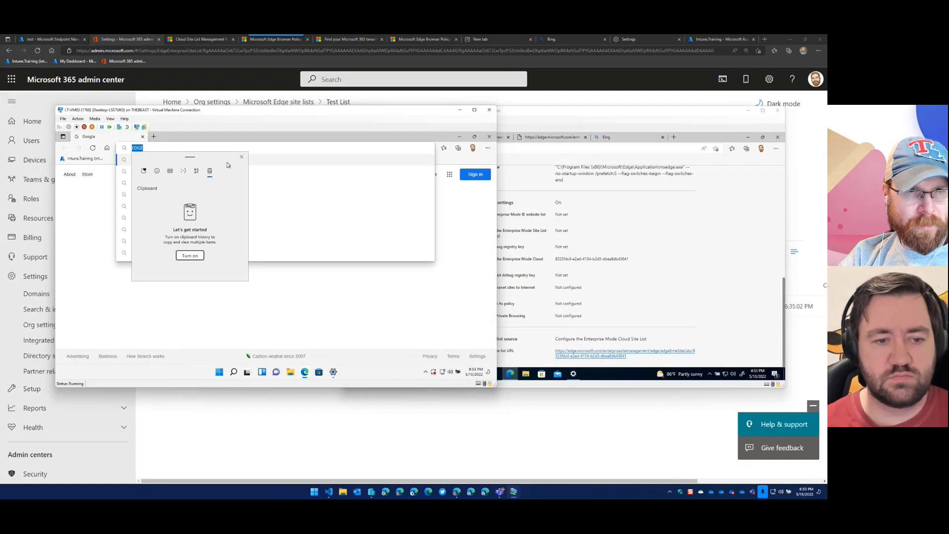
left_click(242, 158)
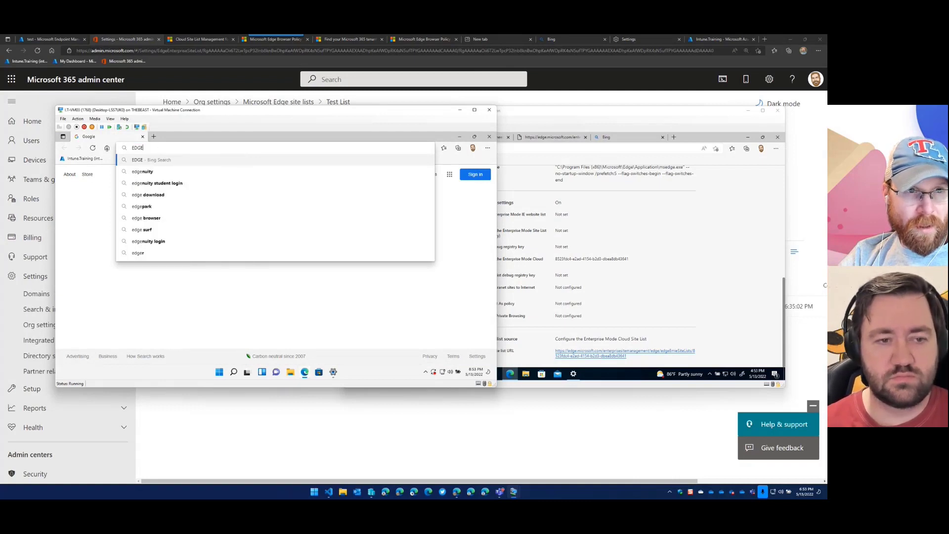
key("BackSpace")
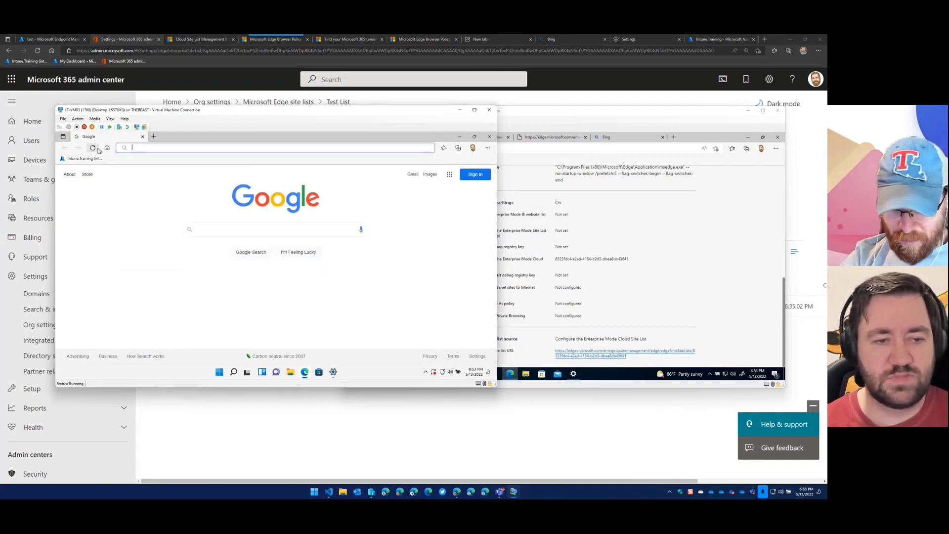
Open edge://compat/enterprise in Edge on the Windows 11 virtual machine.
type("edge://")
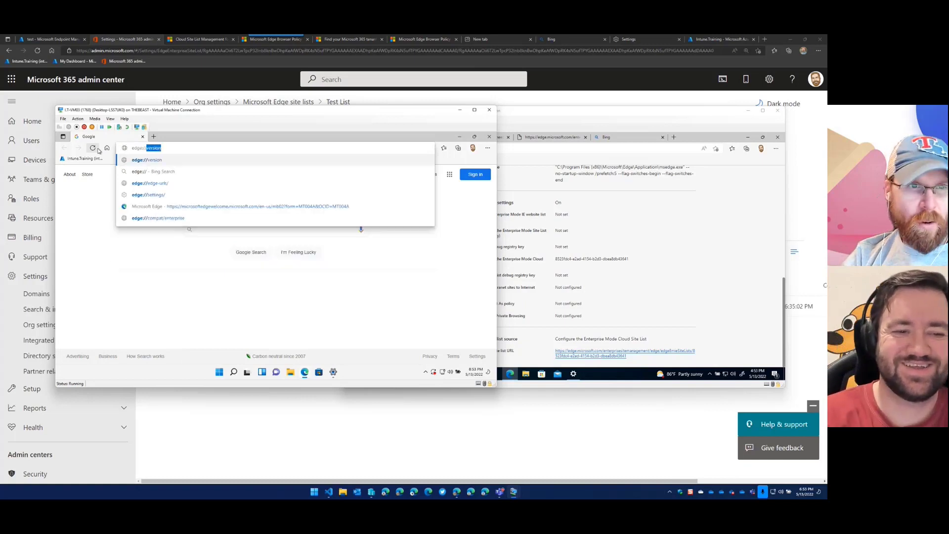
key("Down")
key("Down")
key("Down")
key("Down")
key("Down")
key("Return")
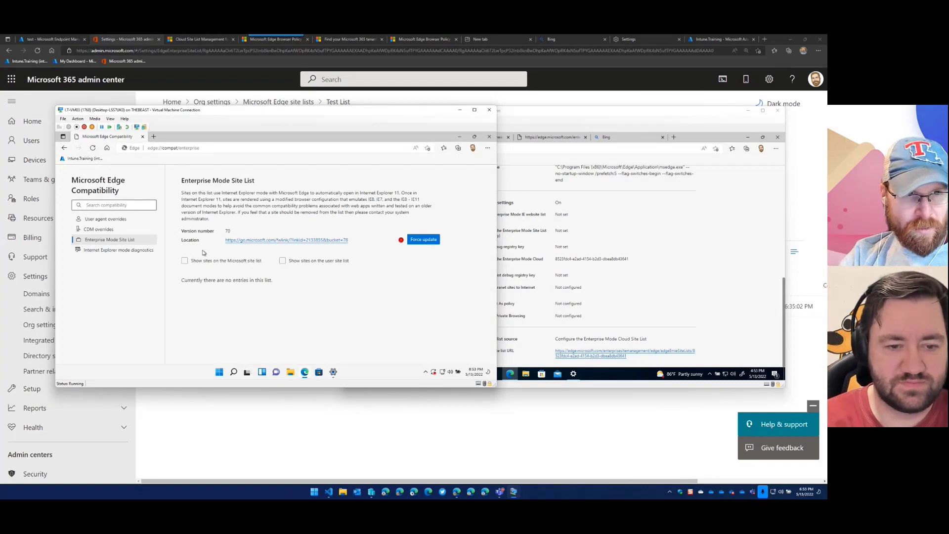
Check the effective site list source and the error on its URL in the Windows 11 machine's Internet Explorer mode diagnostics.
left_click(115, 251)
scroll(307, 283, "down", 5)
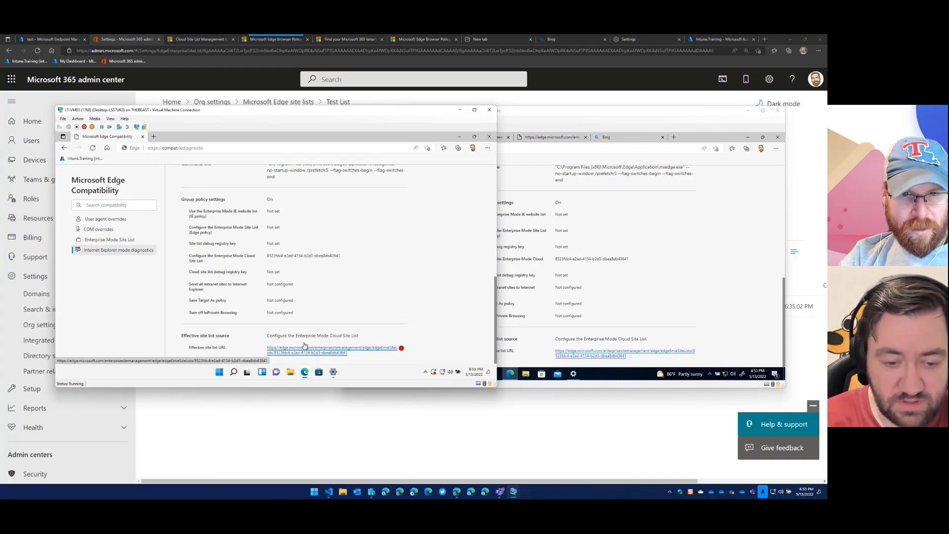
mouse_move(401, 349)
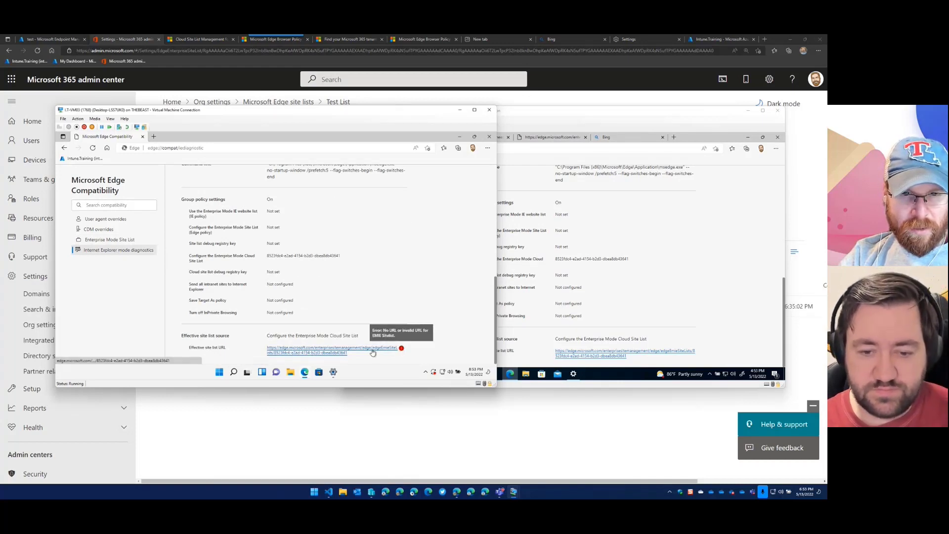
Force an update of the Enterprise Mode Site List on the Windows 11 virtual machine.
left_click(110, 241)
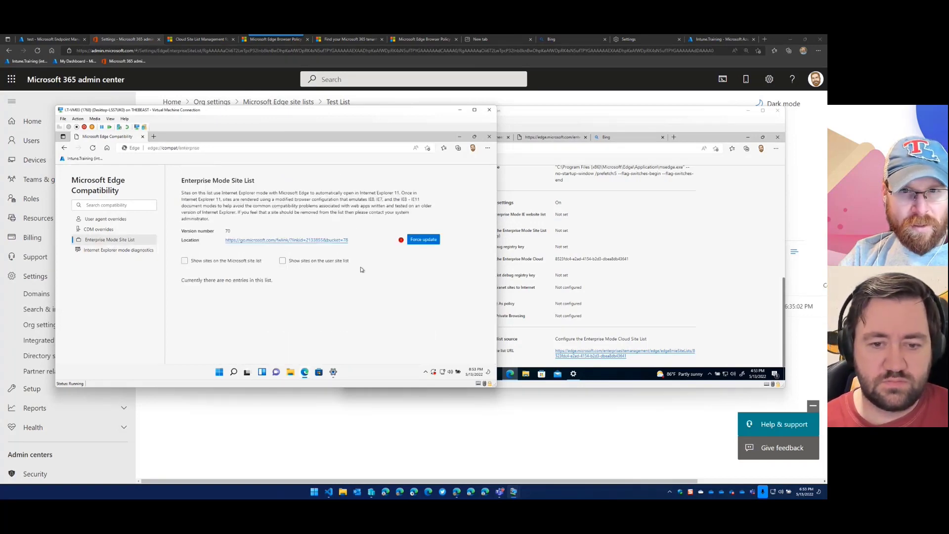
left_click(418, 240)
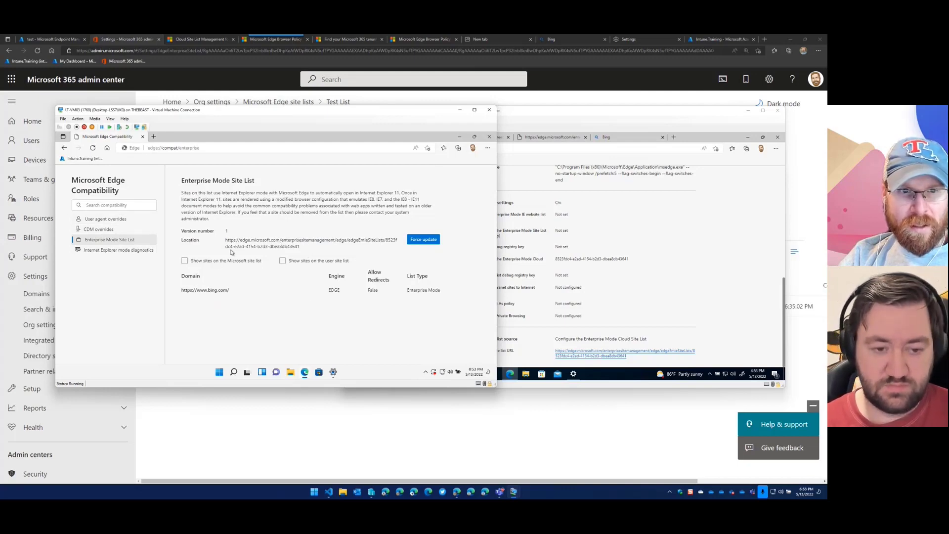
left_click(487, 147)
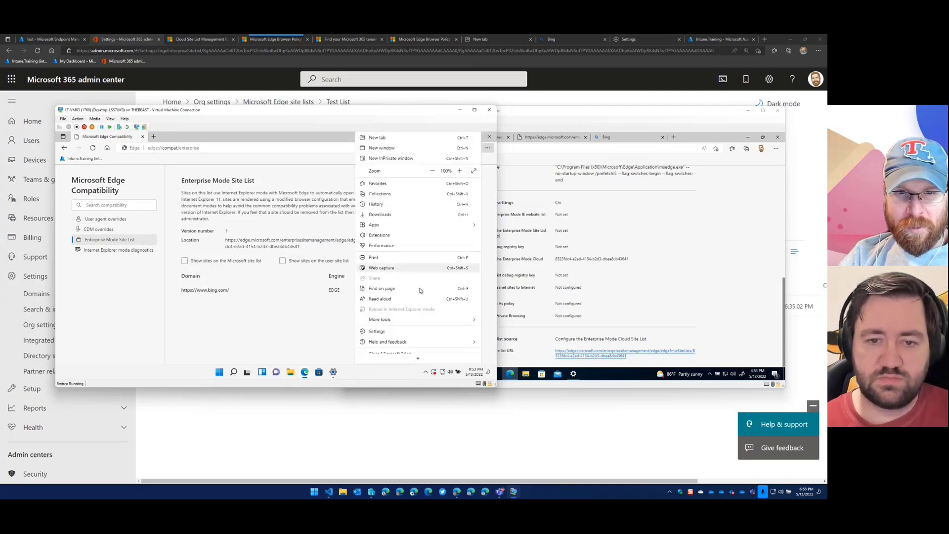
left_click(153, 139)
type("ha")
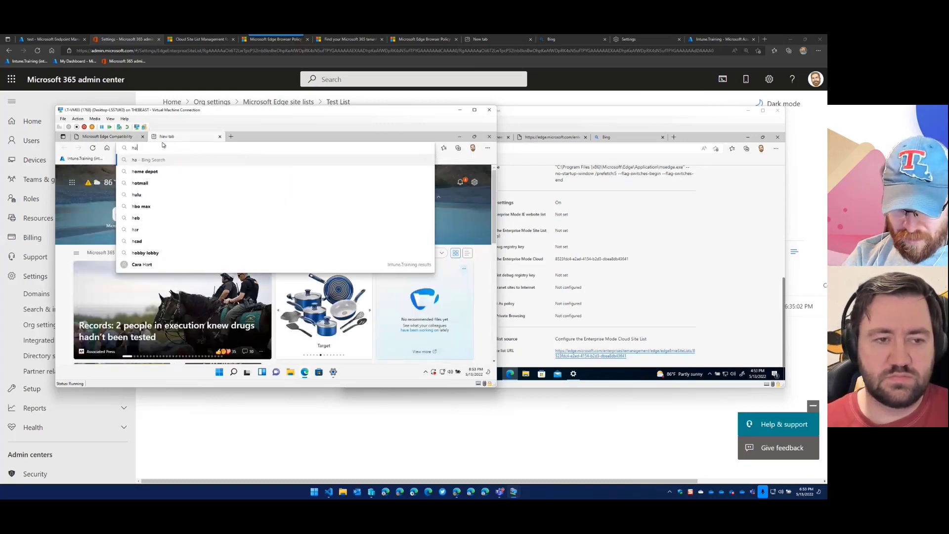
type("adj")
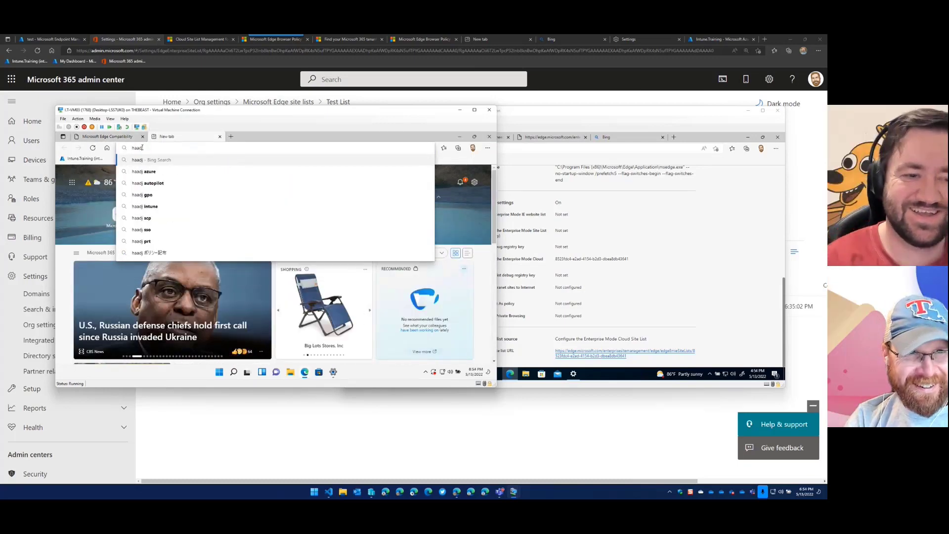
key("ctrl+Return")
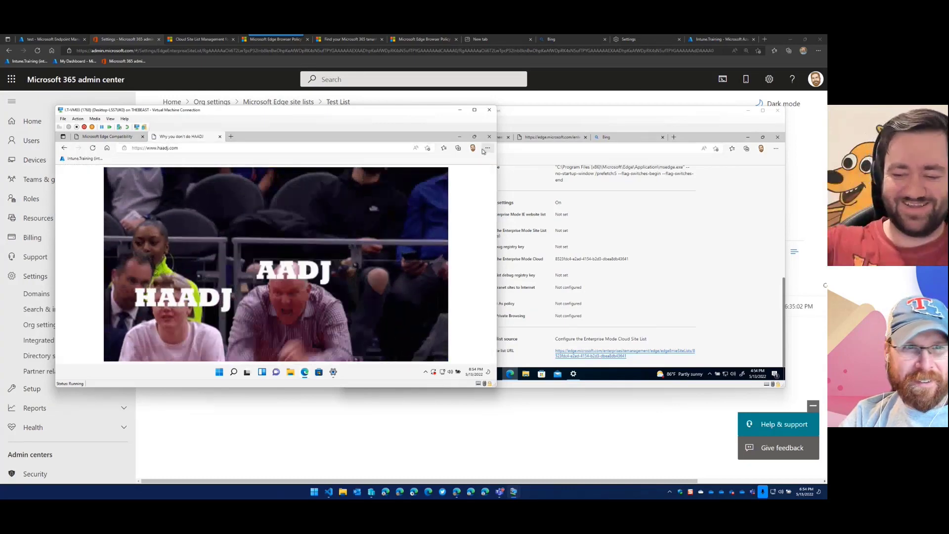
left_click(222, 148)
key("ctrl+c")
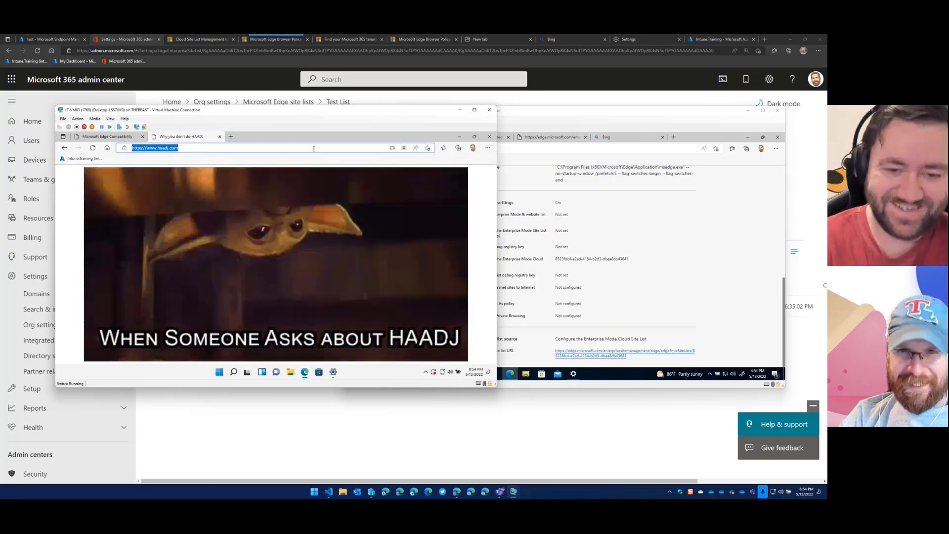
left_click(487, 148)
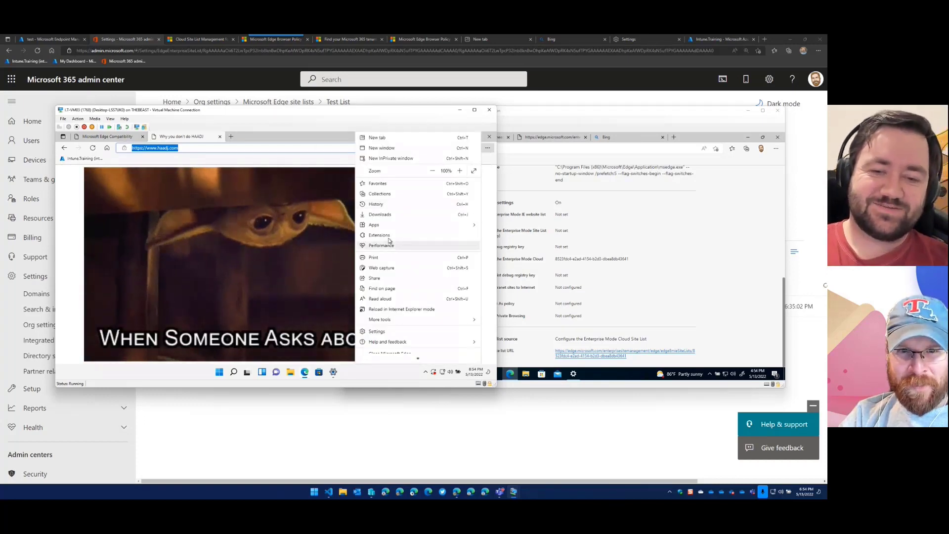
left_click(377, 330)
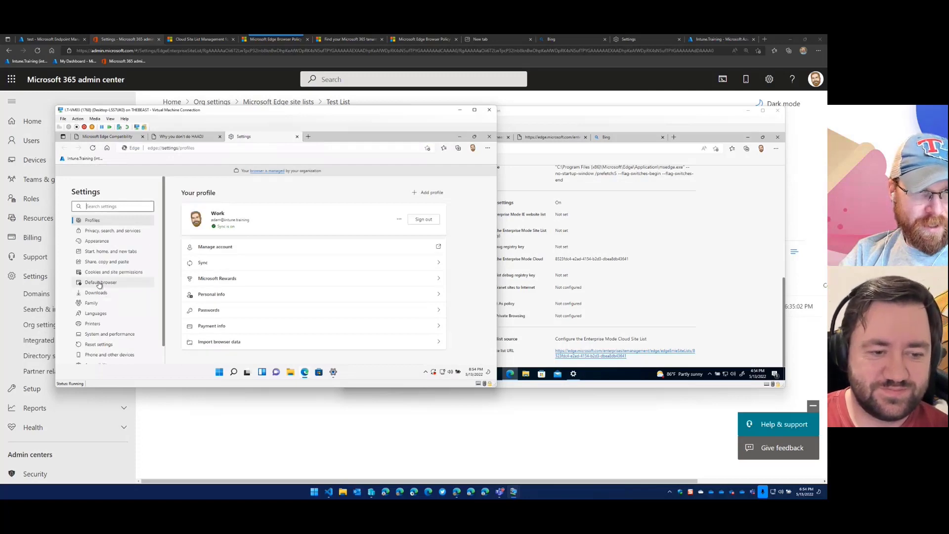
left_click(105, 282)
scroll(379, 322, "down", 1)
left_click(433, 309)
key("ctrl+v")
left_click(258, 286)
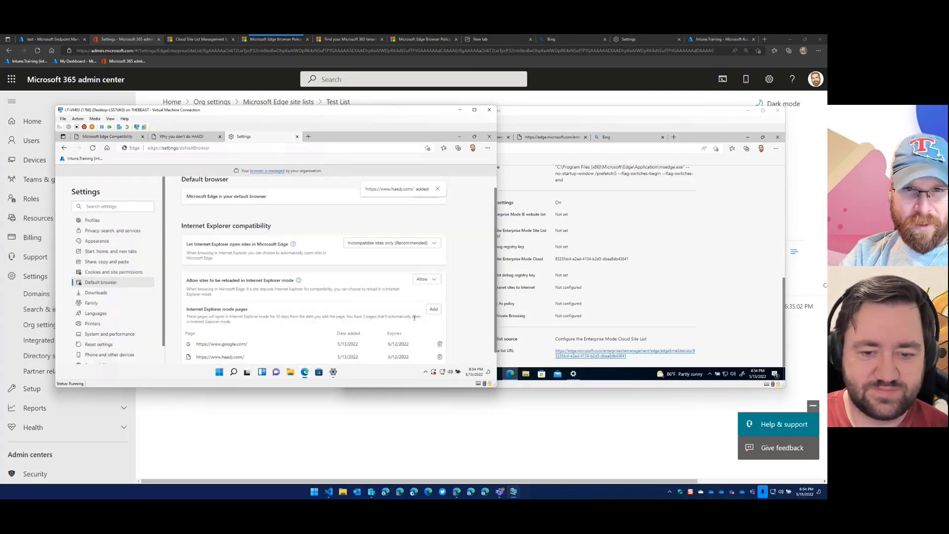
scroll(460, 238, "down", 1)
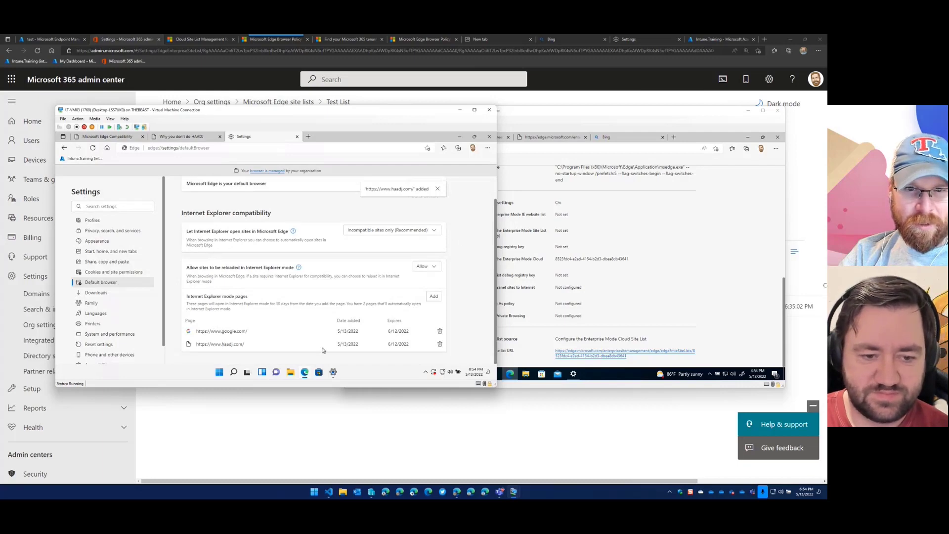
Close the haadj.com tab and restart Edge on the Windows 11 virtual machine.
left_click(183, 137)
left_click(220, 137)
left_click(490, 137)
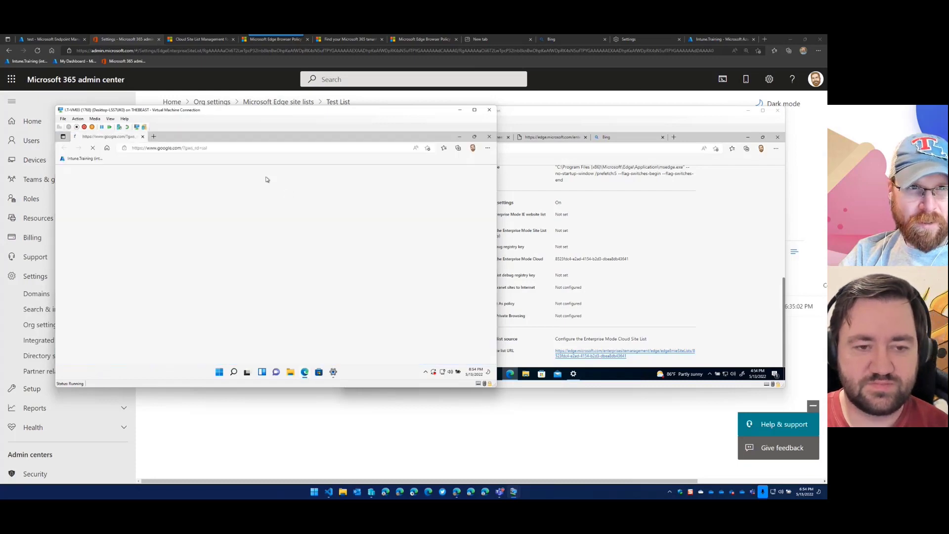
left_click(234, 146)
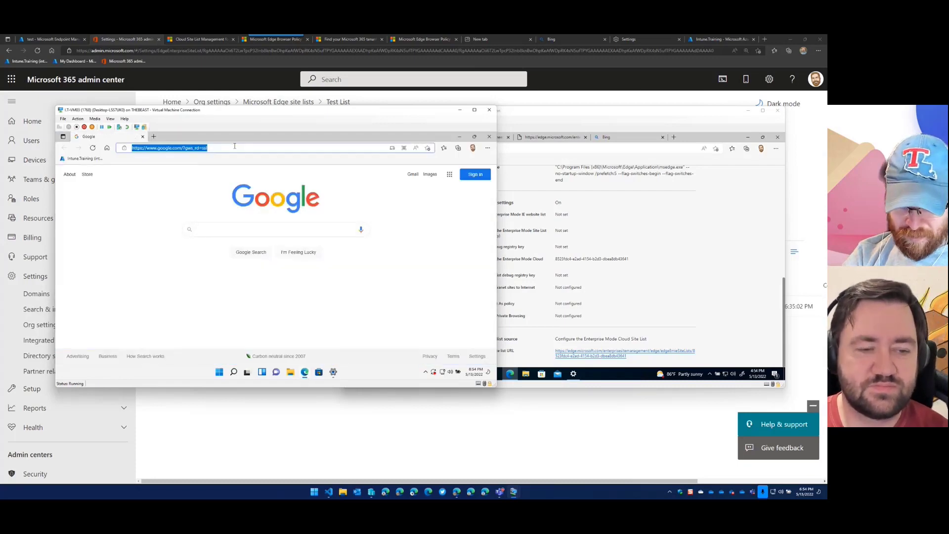
type("www.haadj.com")
key("Return")
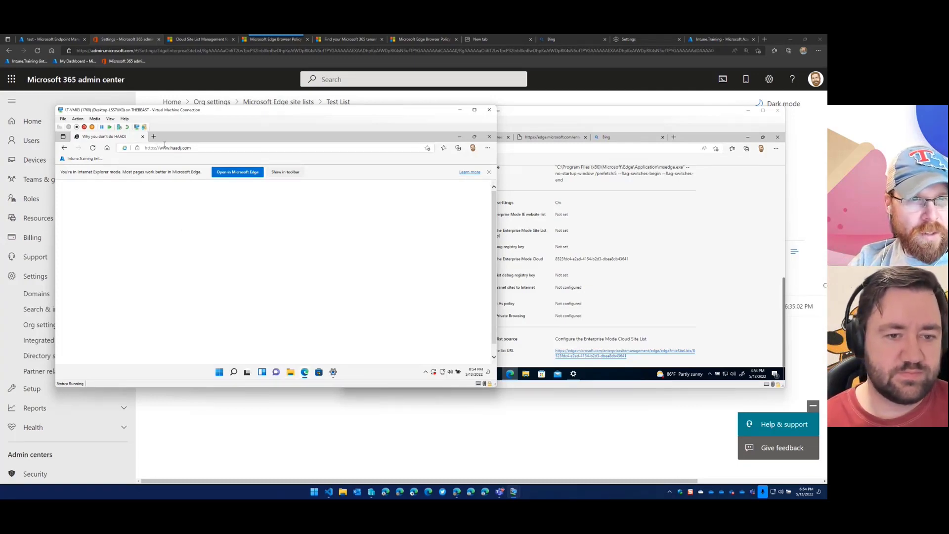
left_click(125, 148)
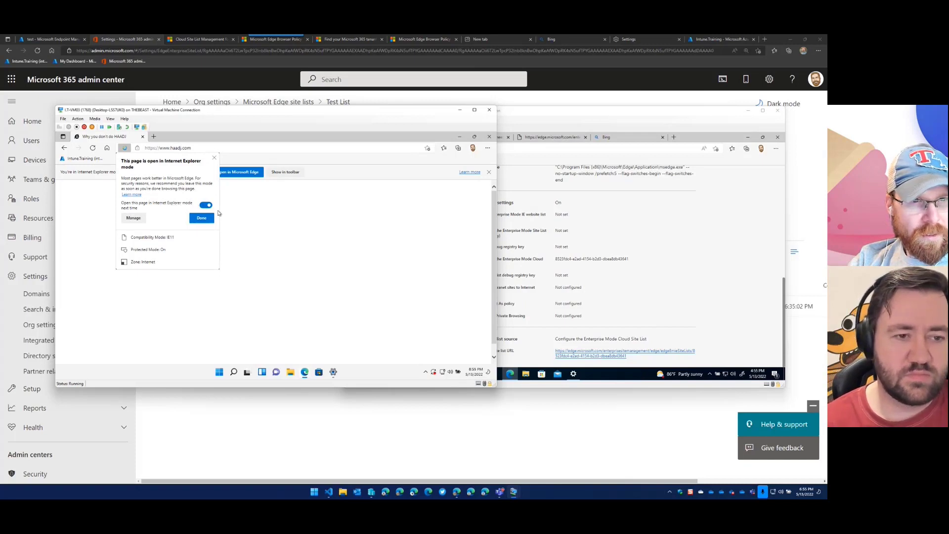
left_click(205, 219)
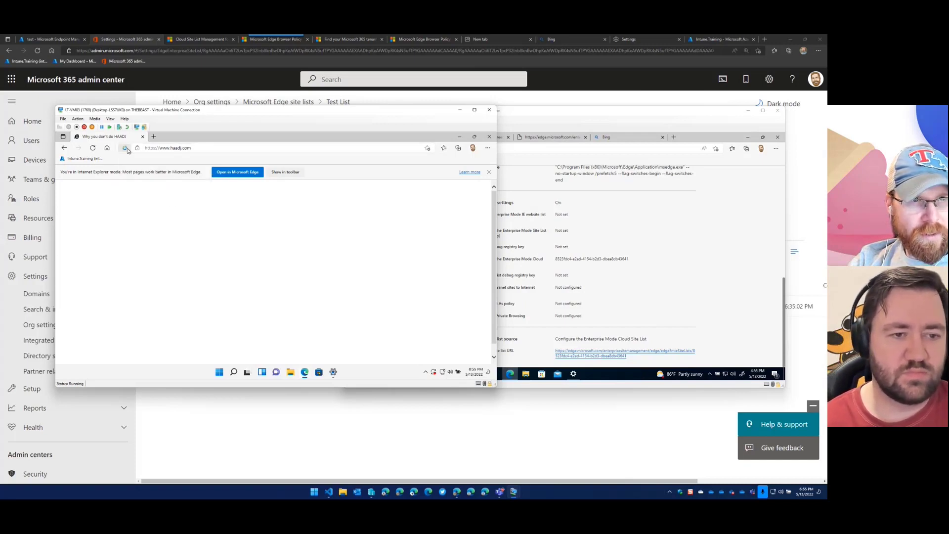
Restart Edge on the Windows 11 virtual machine and open haadj.com again.
left_click(200, 148)
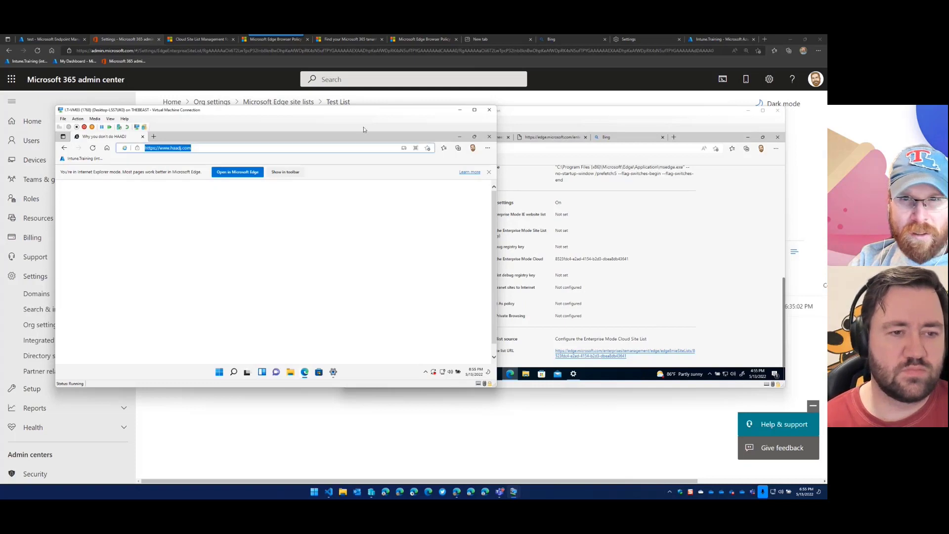
left_click(489, 136)
left_click(304, 371)
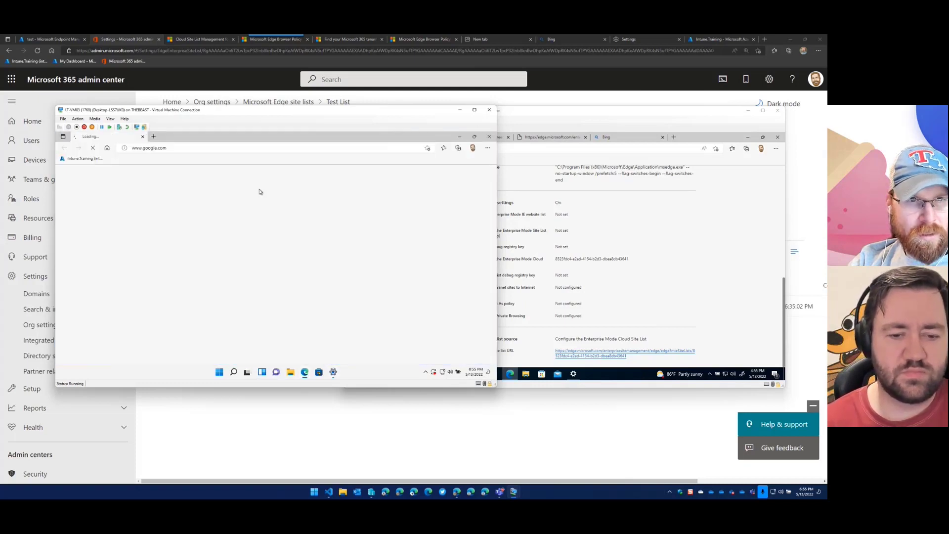
left_click(197, 147)
type("haadj.com")
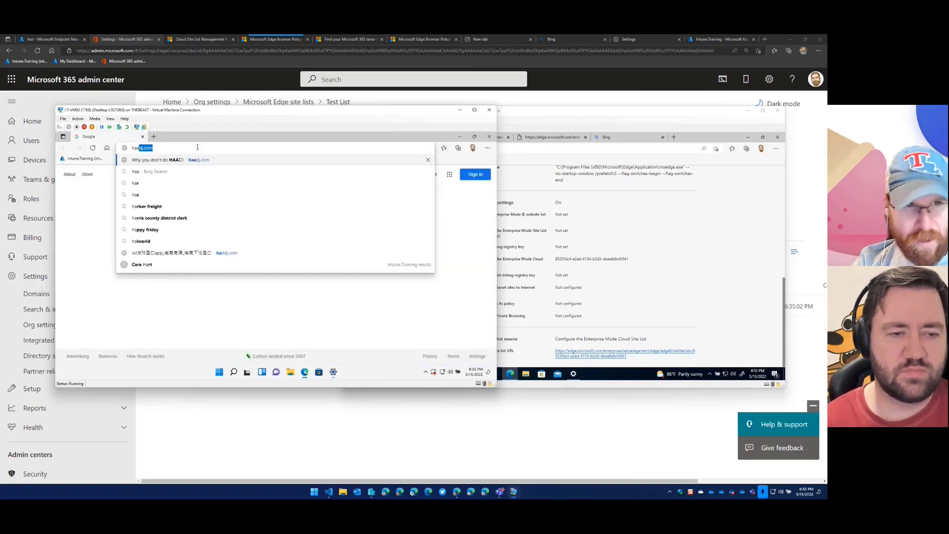
key("Return")
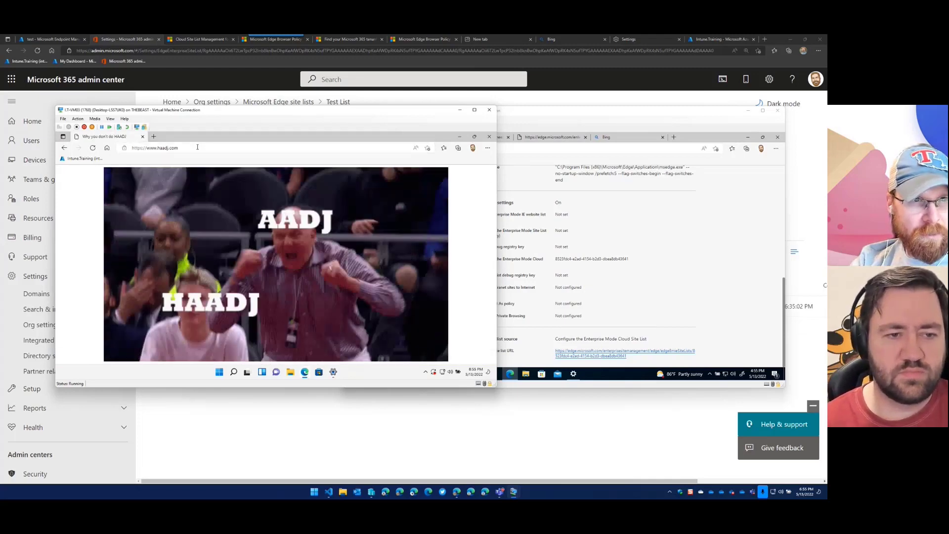
View the site information for haadj.com and close Edge on the virtual machine.
left_click(125, 149)
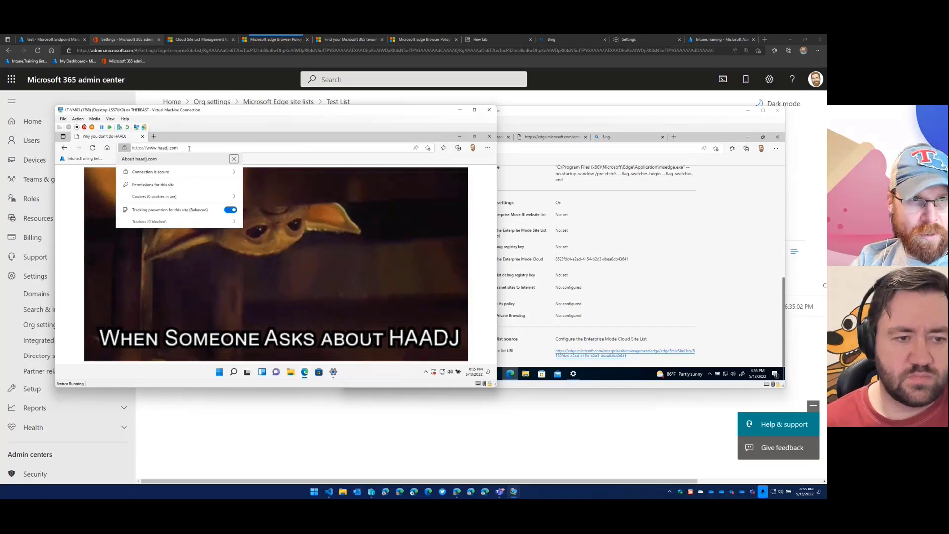
left_click(303, 149)
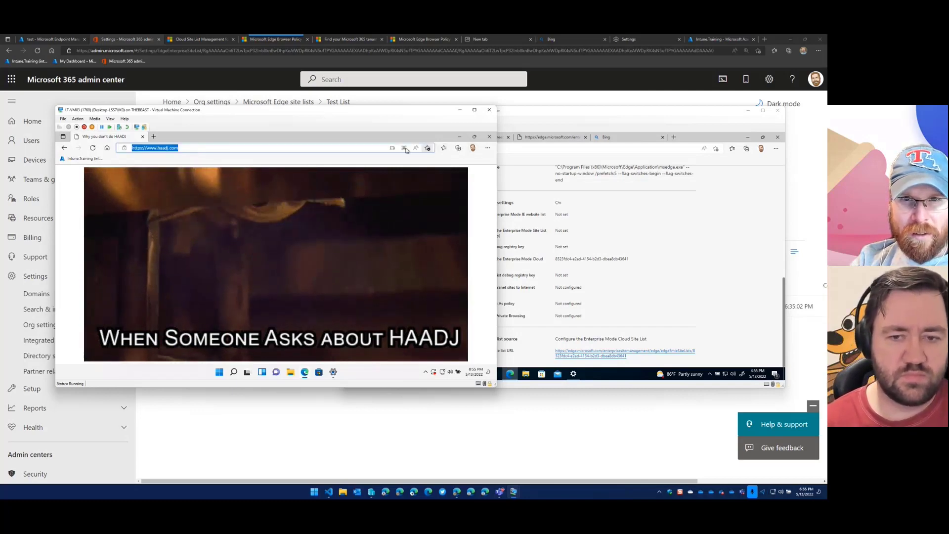
left_click(490, 137)
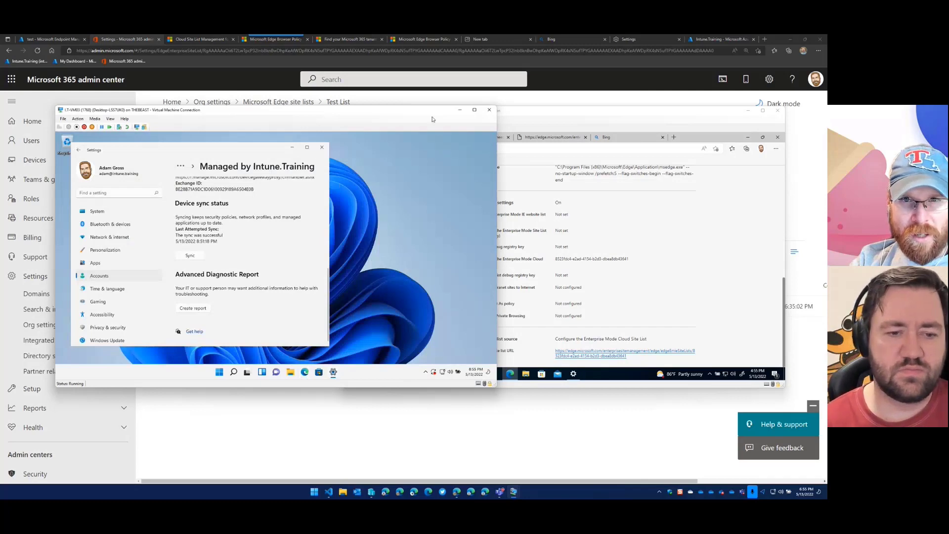
Return to the Microsoft 365 admin center and open the refreshed site feedback for the Microsoft Edge site lists.
left_click(459, 110)
left_click(275, 350)
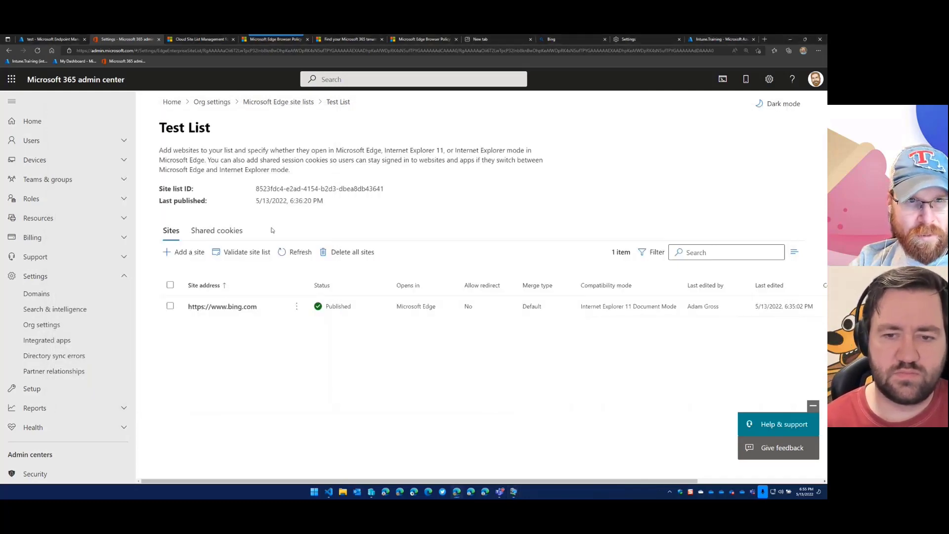
left_click(297, 107)
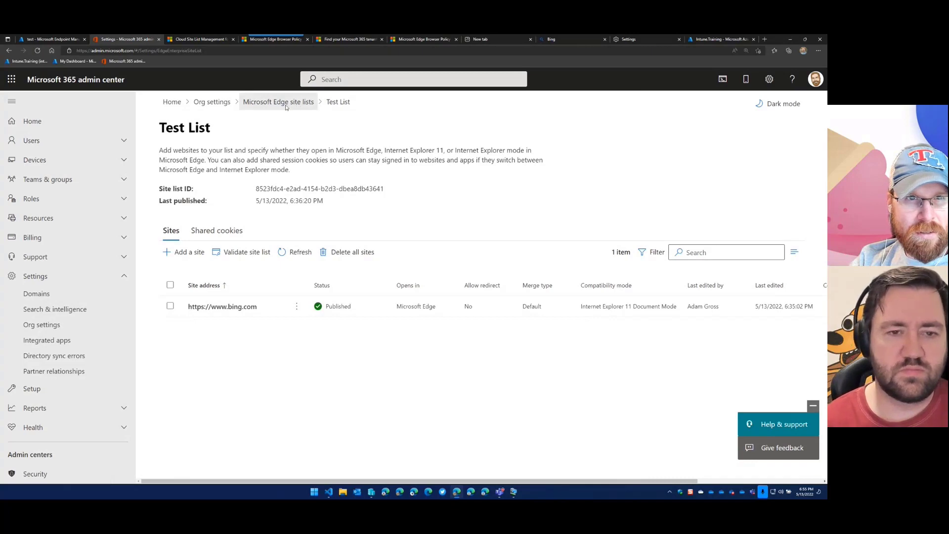
left_click(221, 108)
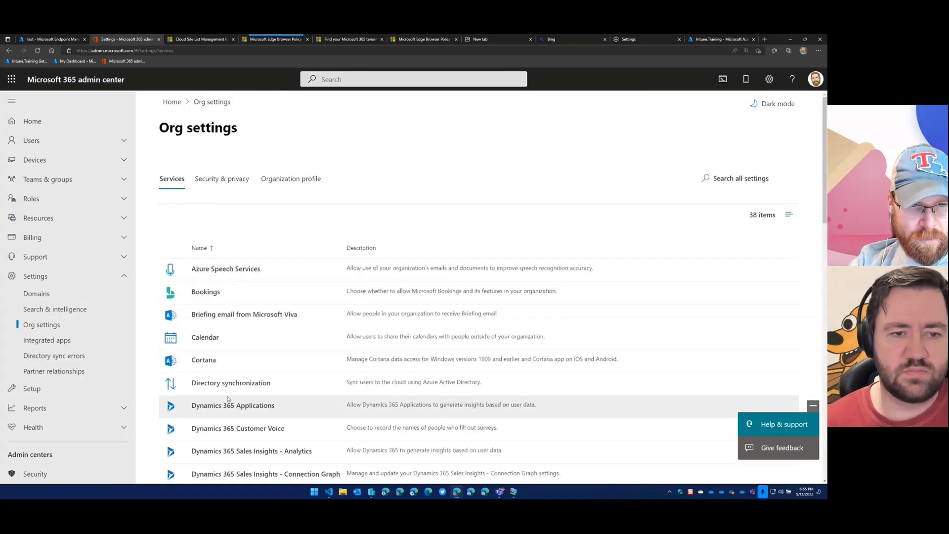
scroll(248, 332, "down", 5)
left_click(338, 297)
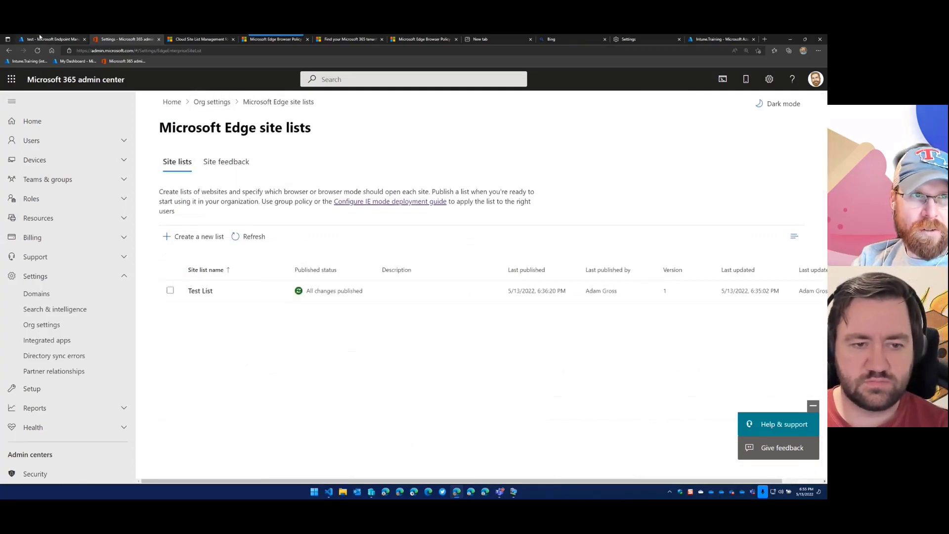
left_click(226, 161)
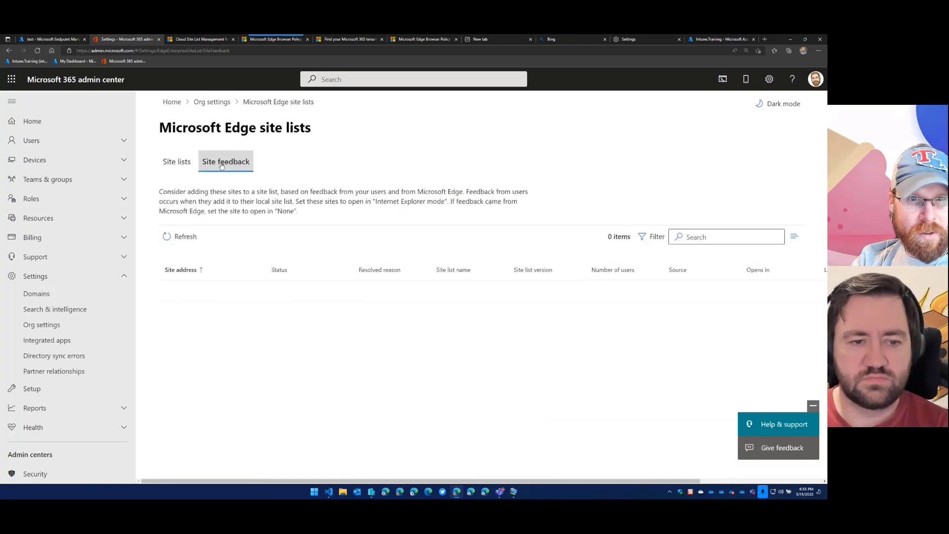
left_click(185, 237)
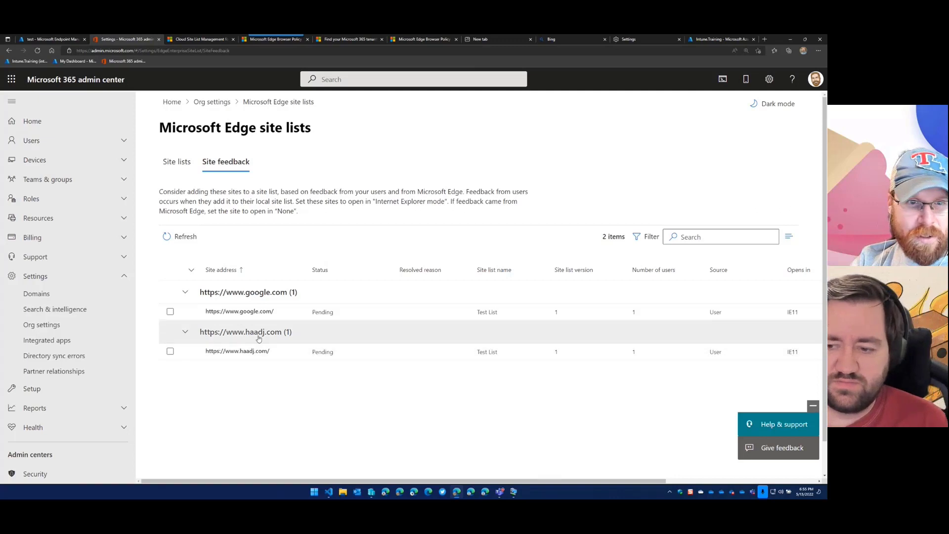
left_click(170, 351)
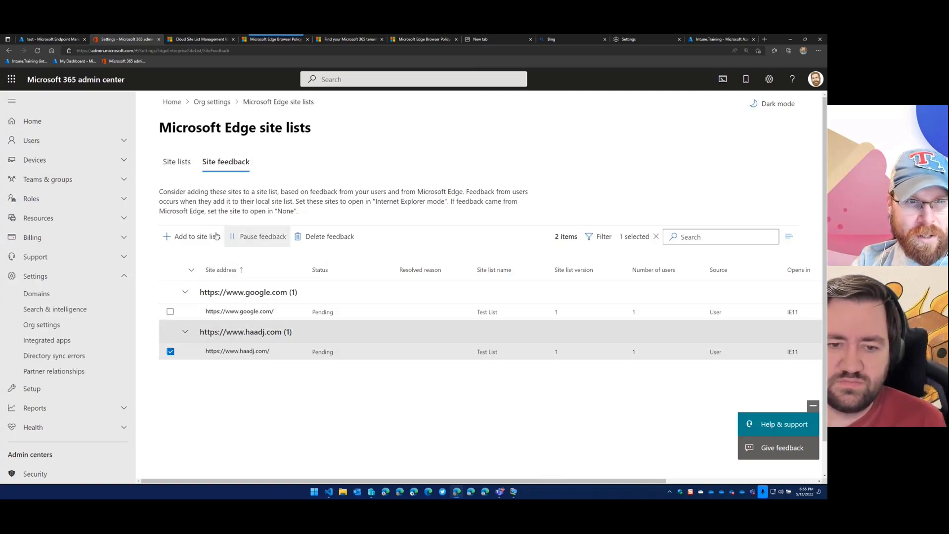
left_click(201, 237)
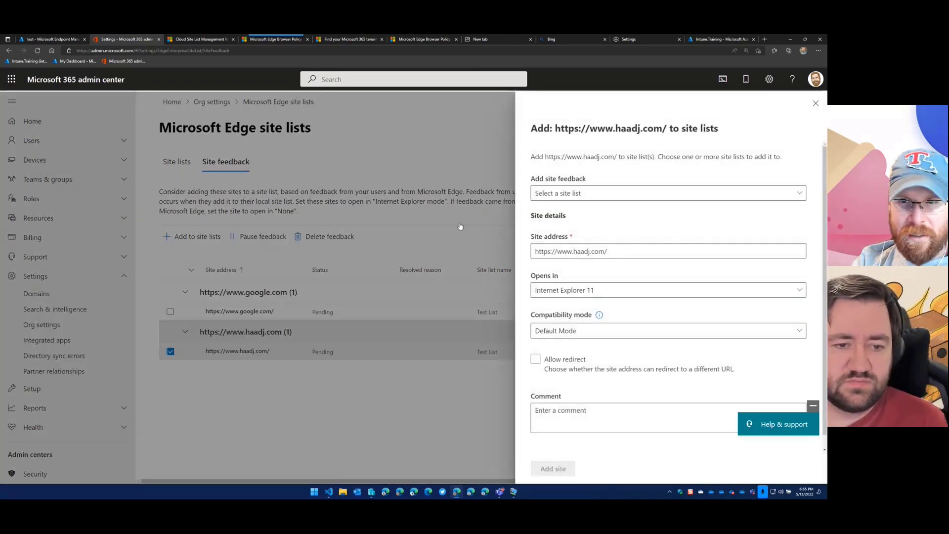
left_click(584, 193)
left_click(563, 216)
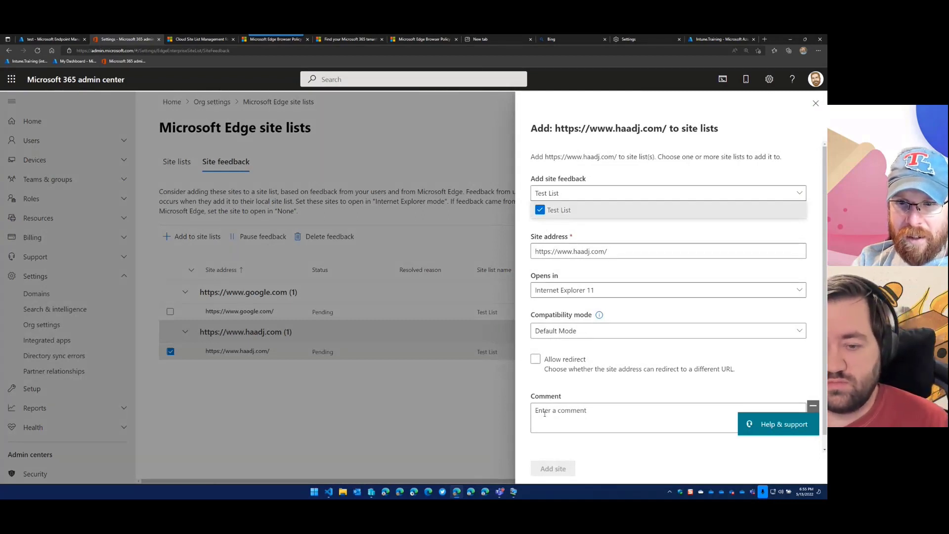
left_click(548, 467)
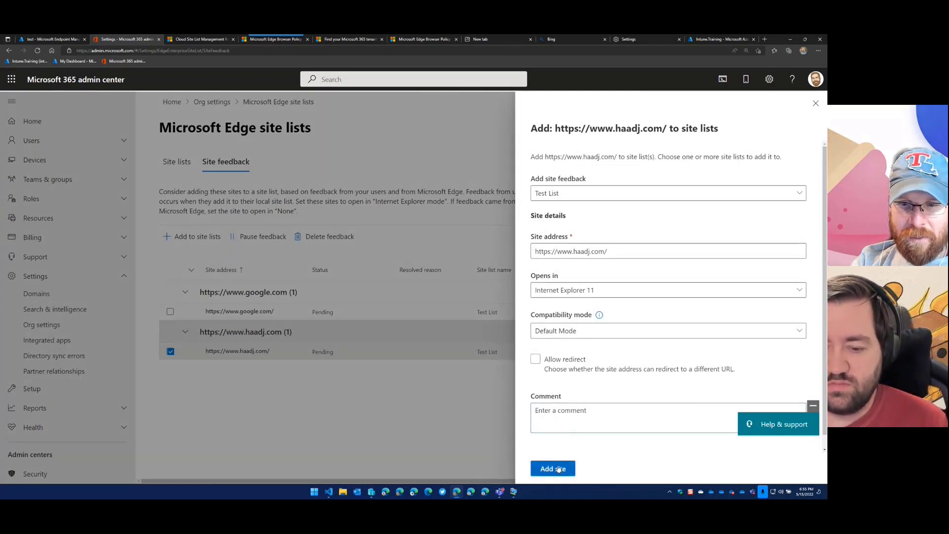
left_click(549, 467)
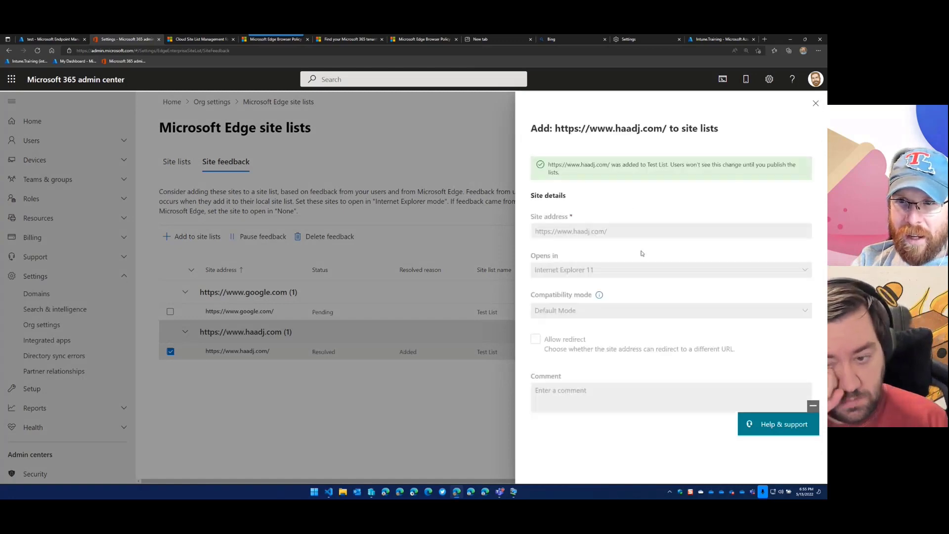
left_click_drag(651, 165, 698, 175)
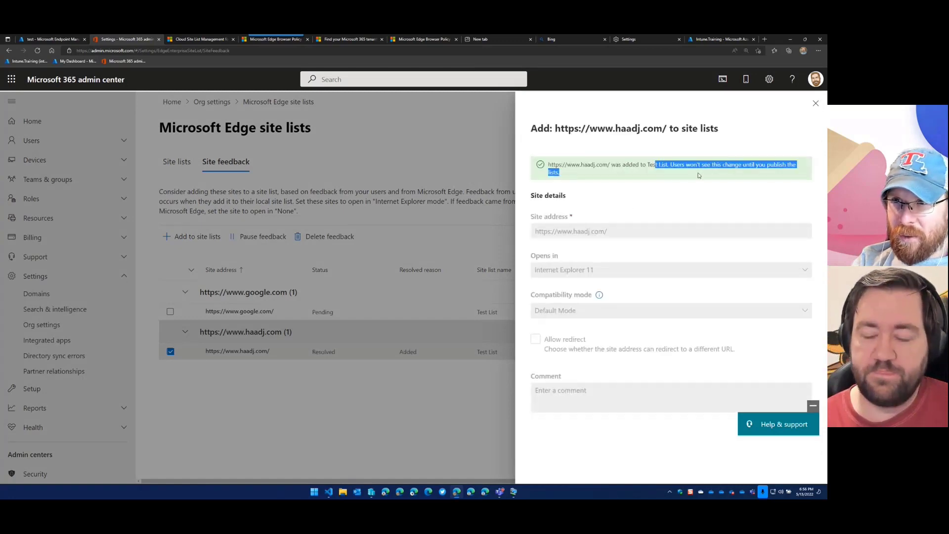
left_click(816, 104)
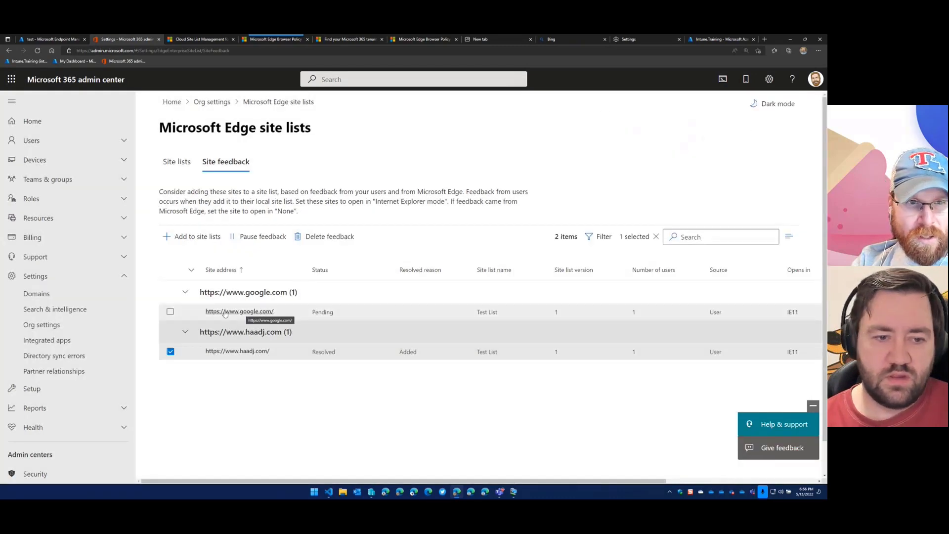
left_click(170, 312)
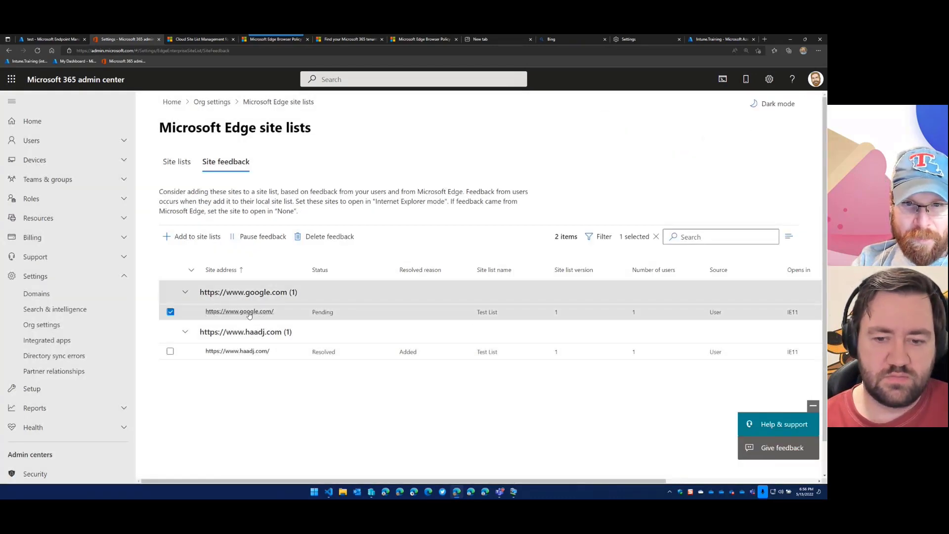
left_click(194, 238)
left_click(595, 192)
left_click(564, 210)
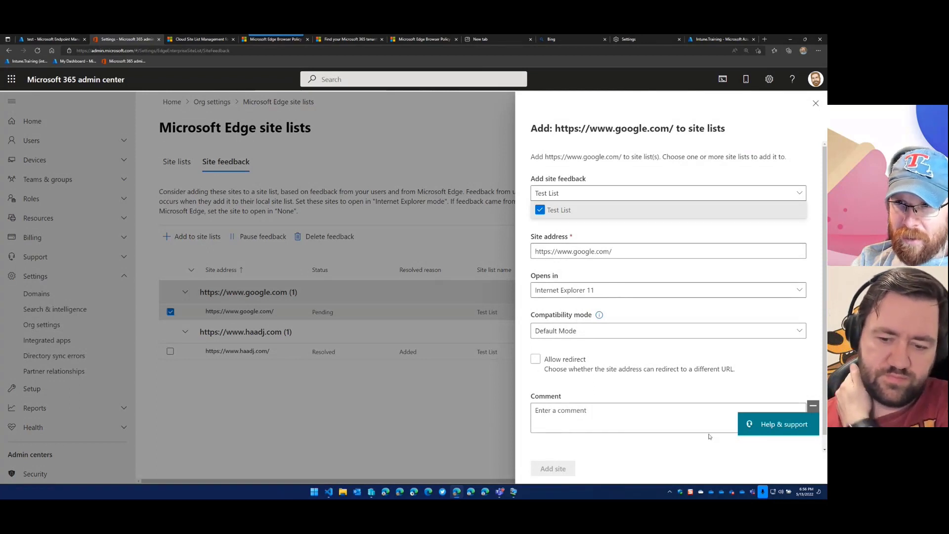
left_click(547, 468)
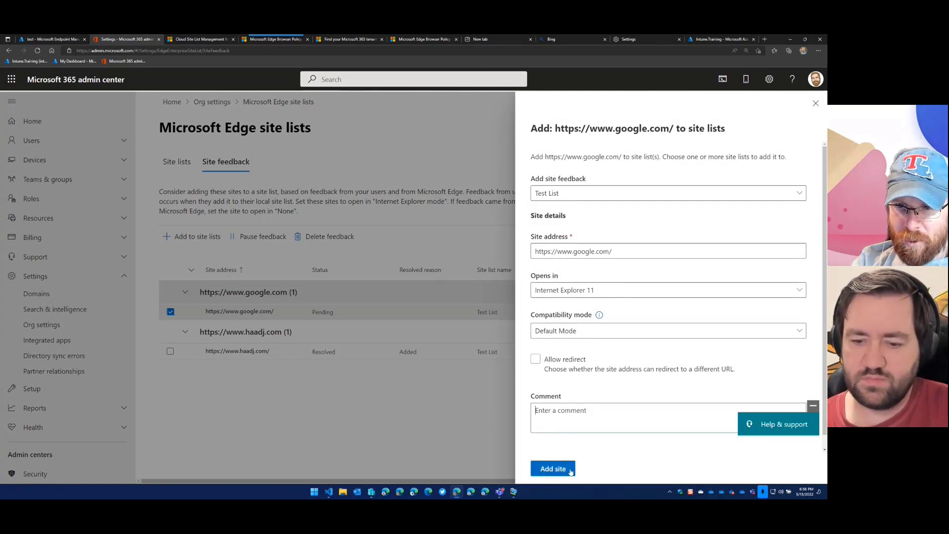
left_click(570, 469)
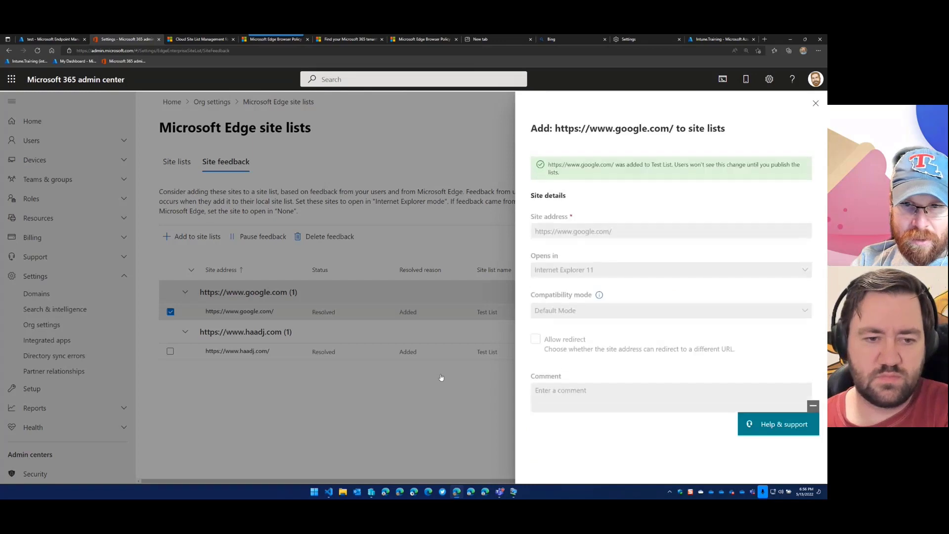
left_click(815, 103)
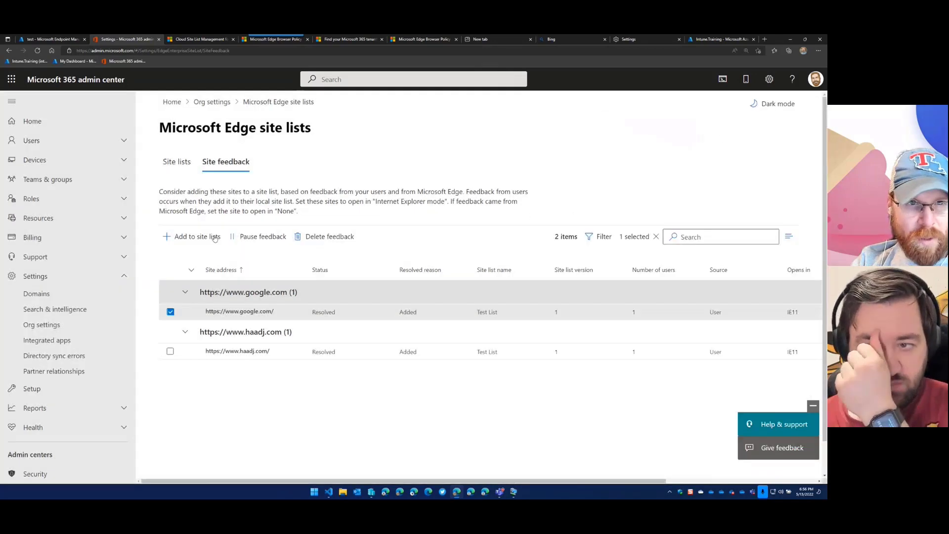
Review the sites and their publishing status in Test List, and return to the Microsoft Edge site lists.
left_click(178, 164)
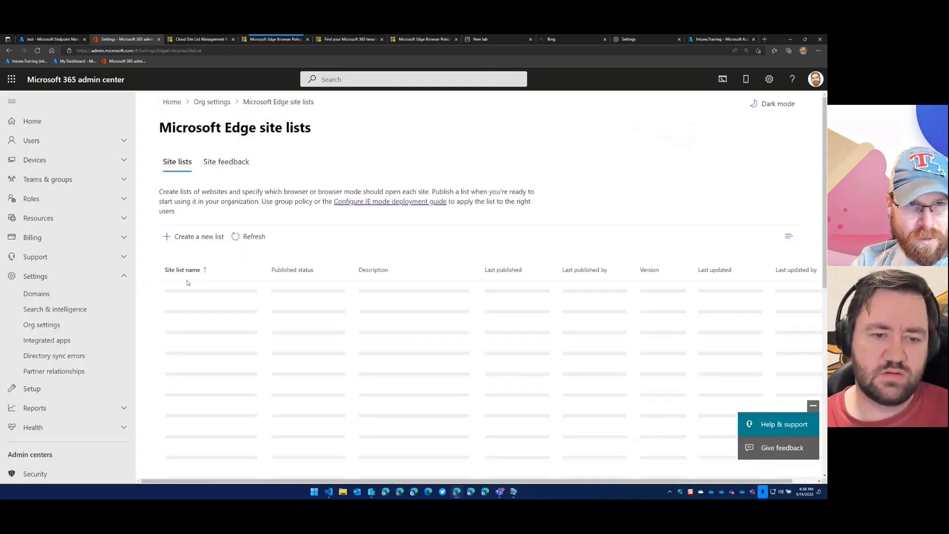
left_click(208, 295)
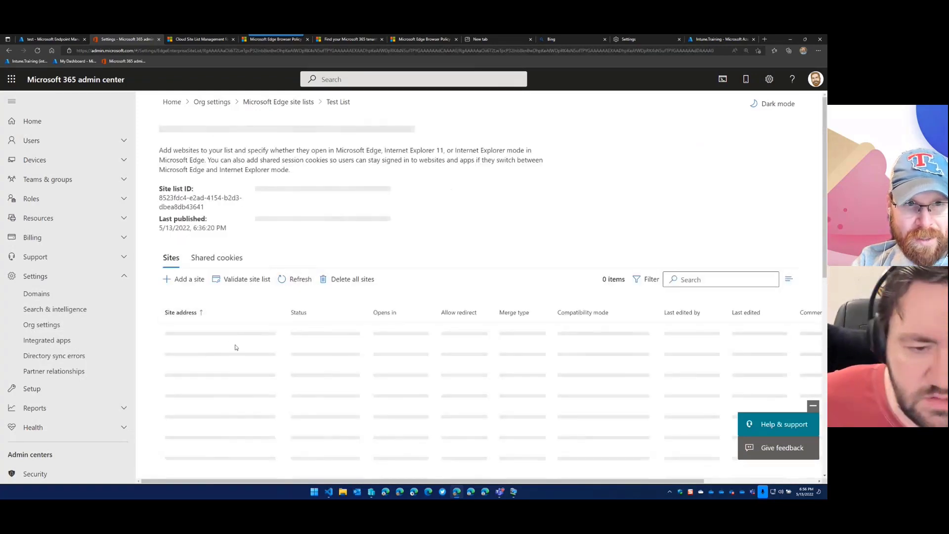
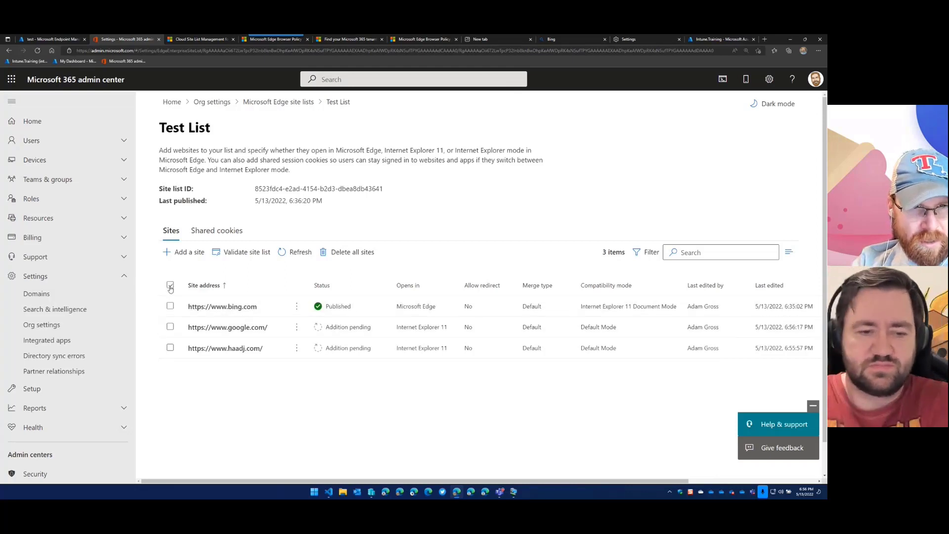
left_click(278, 102)
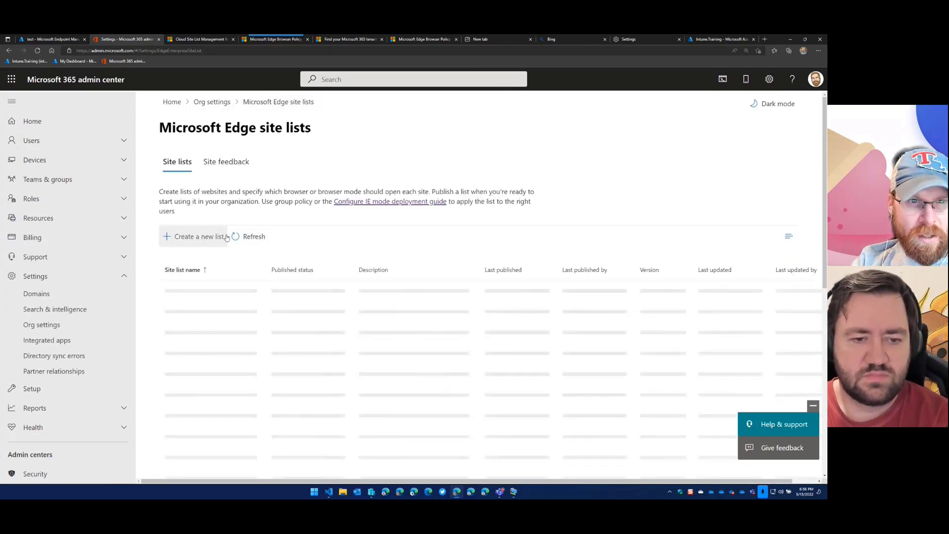
Publish the pending changes of Test List as version 1.1.
left_click(170, 290)
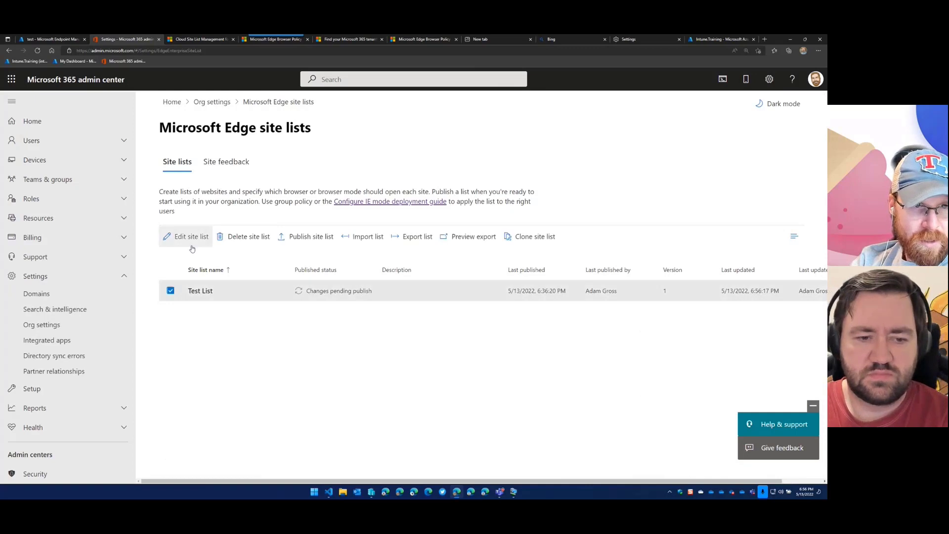
left_click(304, 238)
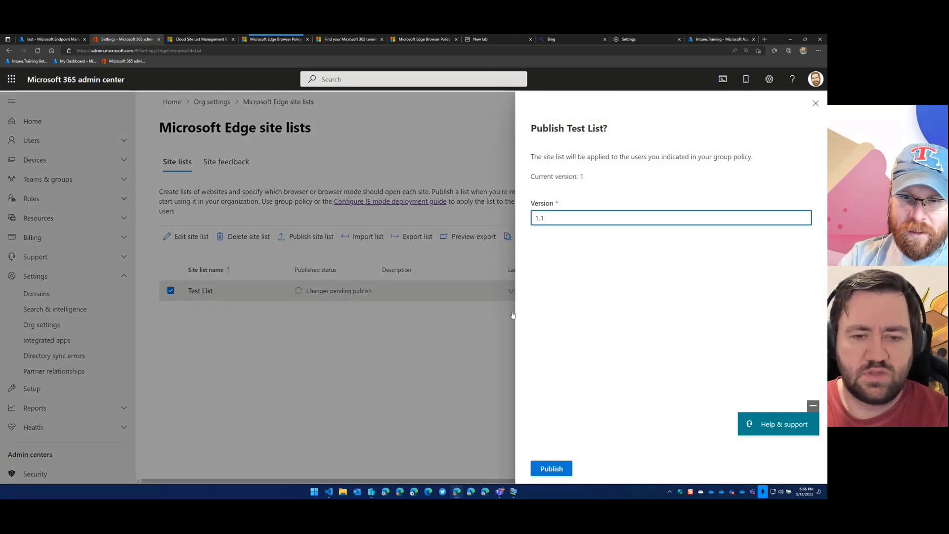
left_click(552, 469)
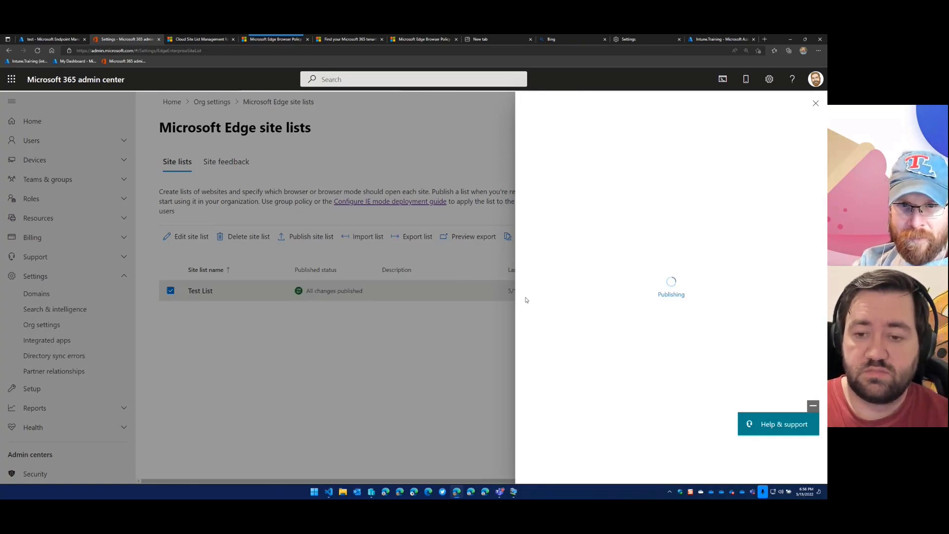
left_click(560, 469)
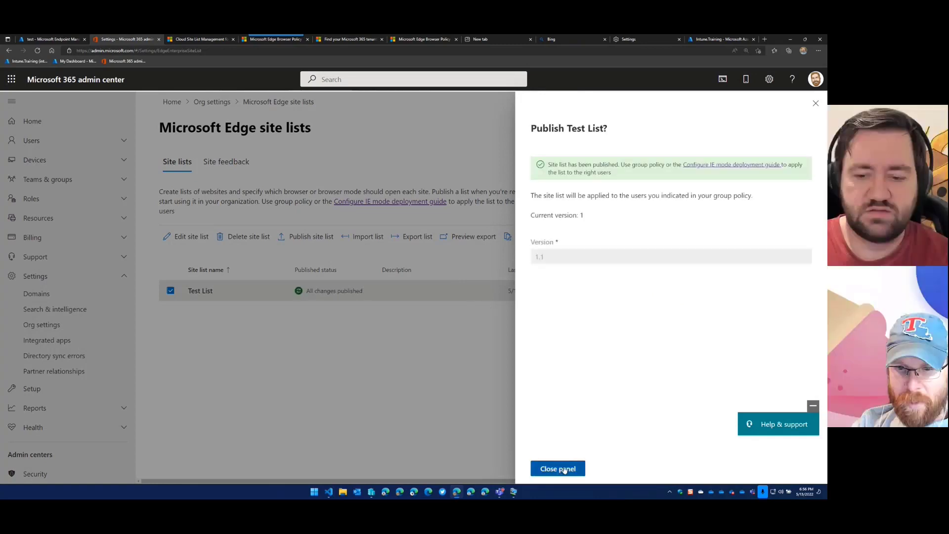
Switch to the Windows 11 virtual machine and launch Edge there.
mouse_move(514, 491)
left_click(540, 466)
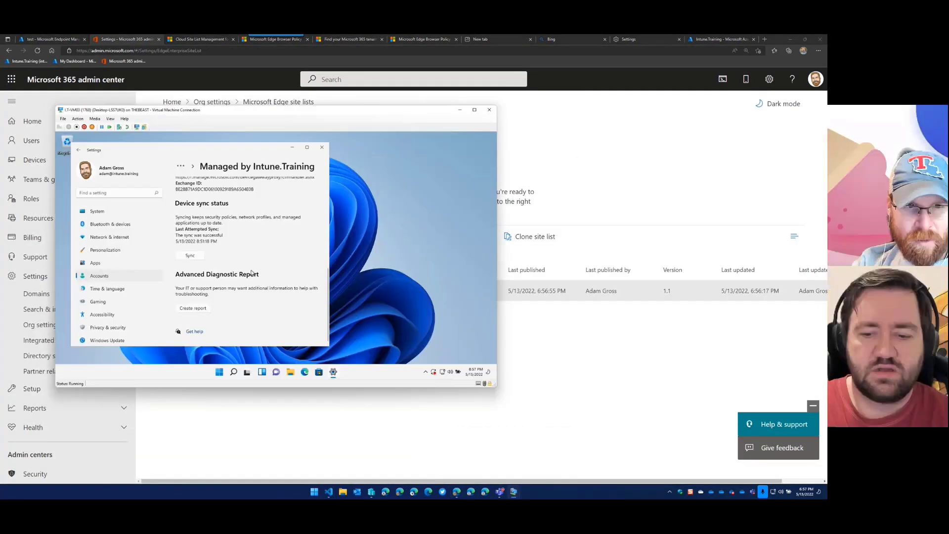
left_click(304, 374)
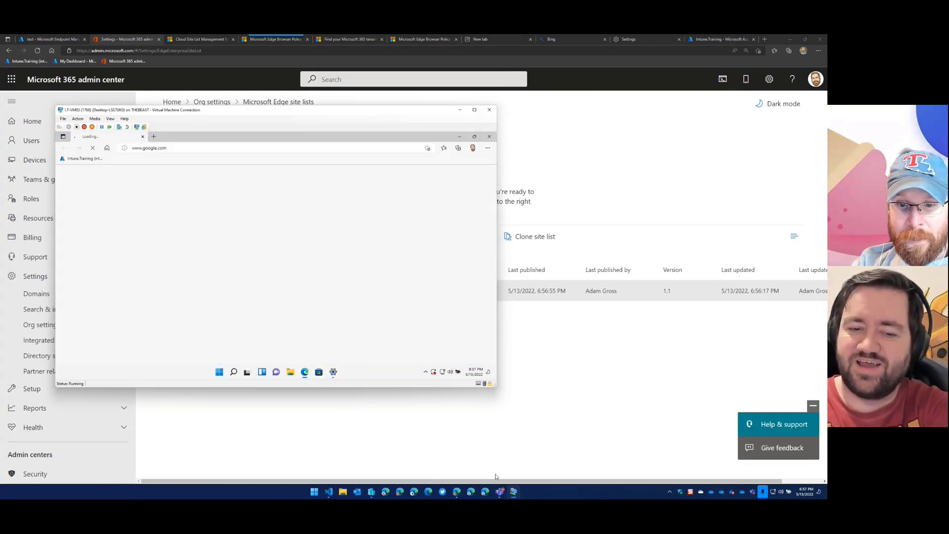
left_click(500, 490)
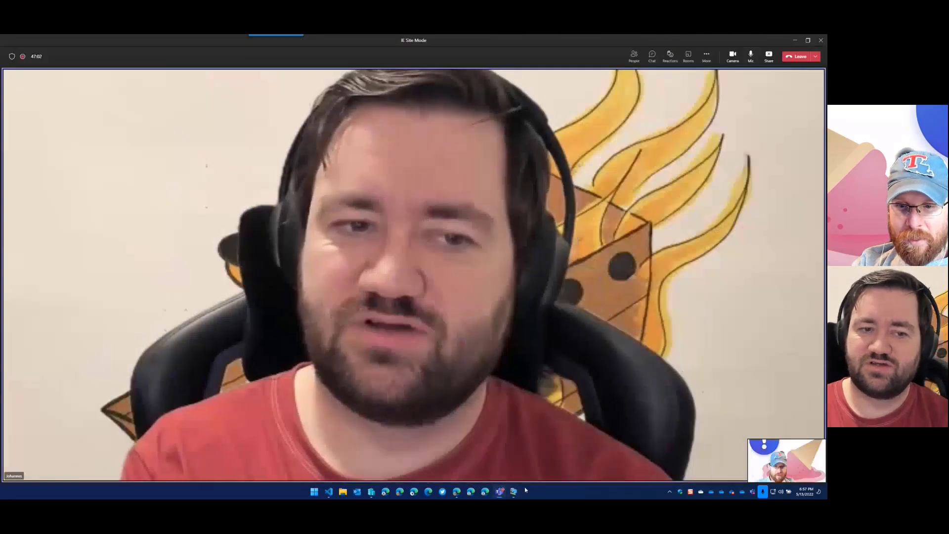
left_click(795, 40)
Switch to the Windows 10 virtual machine and force an update of its Enterprise Mode Site List in Edge.
mouse_move(513, 490)
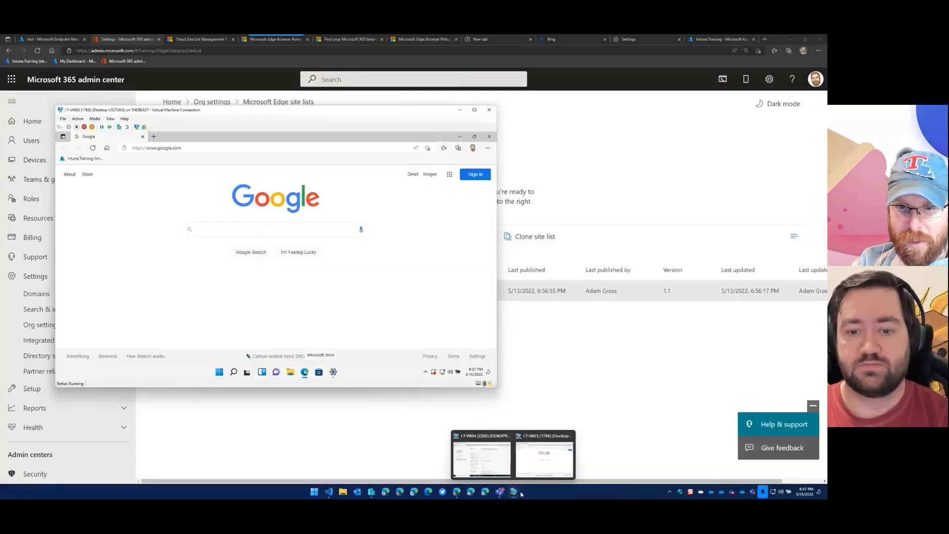
left_click(500, 465)
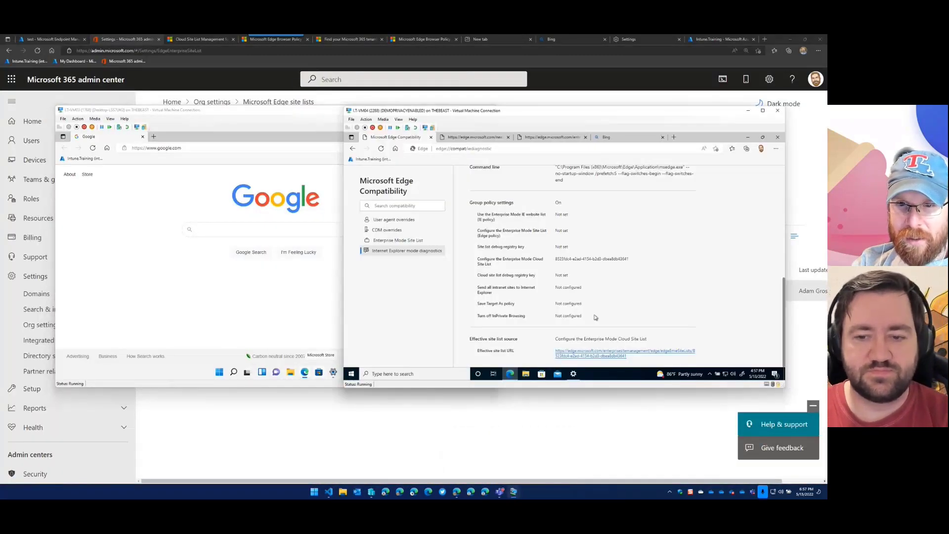
left_click(402, 242)
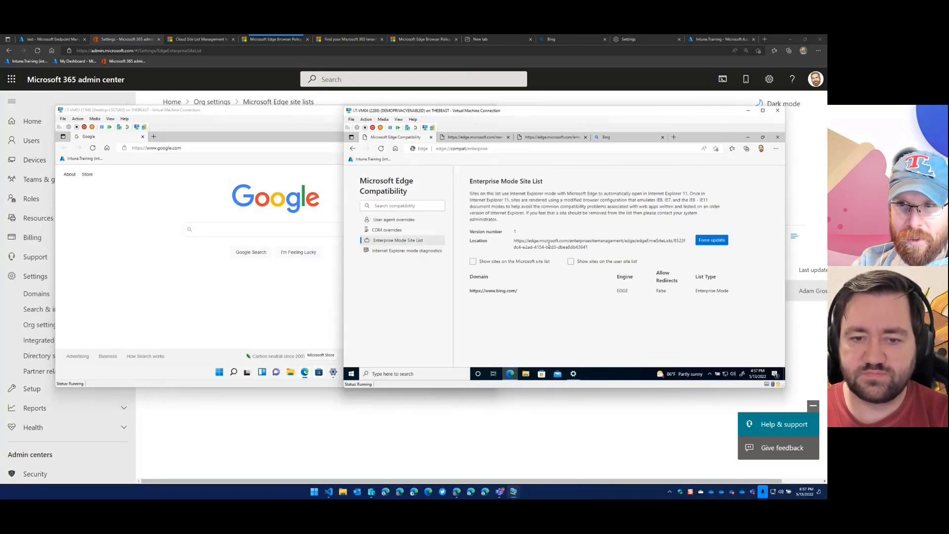
Open edge://compat in Edge on the Windows 11 virtual machine and force an update of its Enterprise Mode Site List.
left_click(261, 276)
left_click(369, 149)
type("edge")
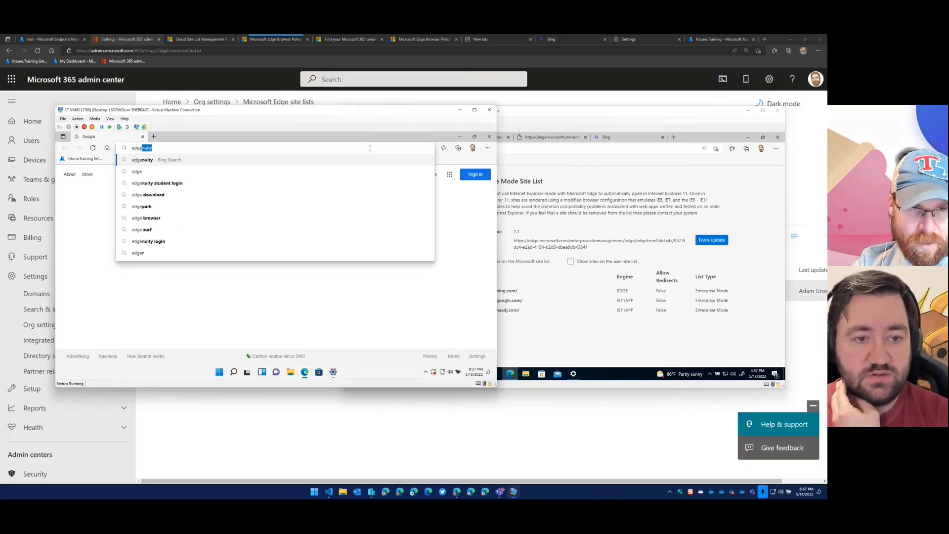
type("://co")
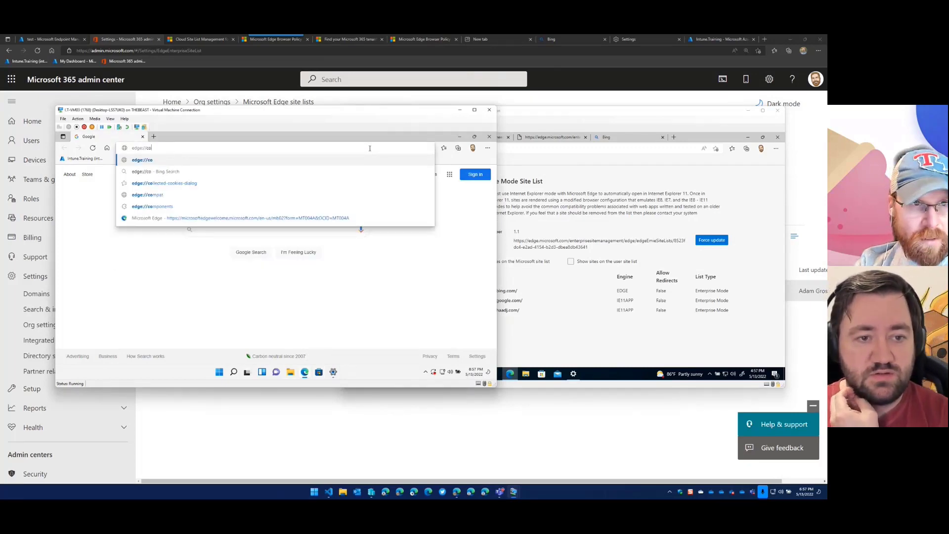
type("mponents")
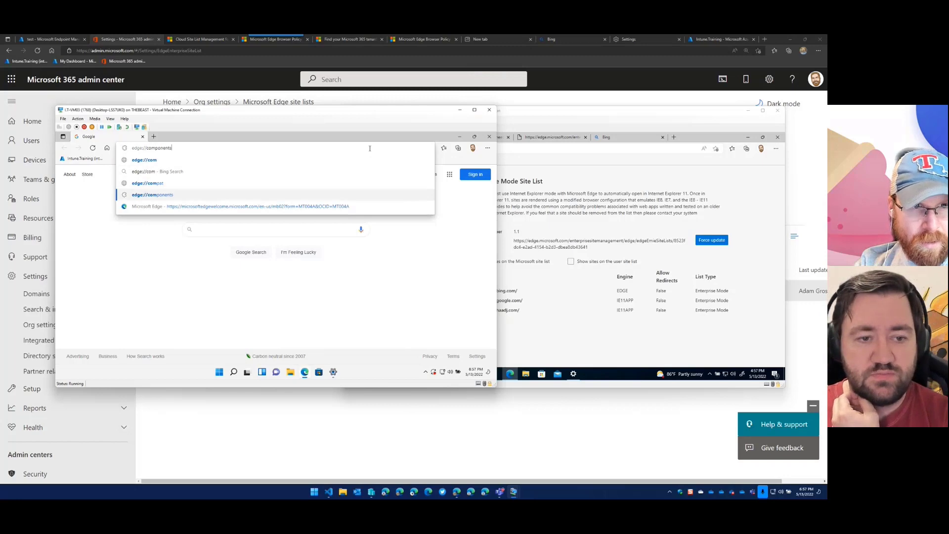
key("BackSpace")
key("BackSpace")
key("BackSpace")
key("BackSpace")
type("at")
key("Return")
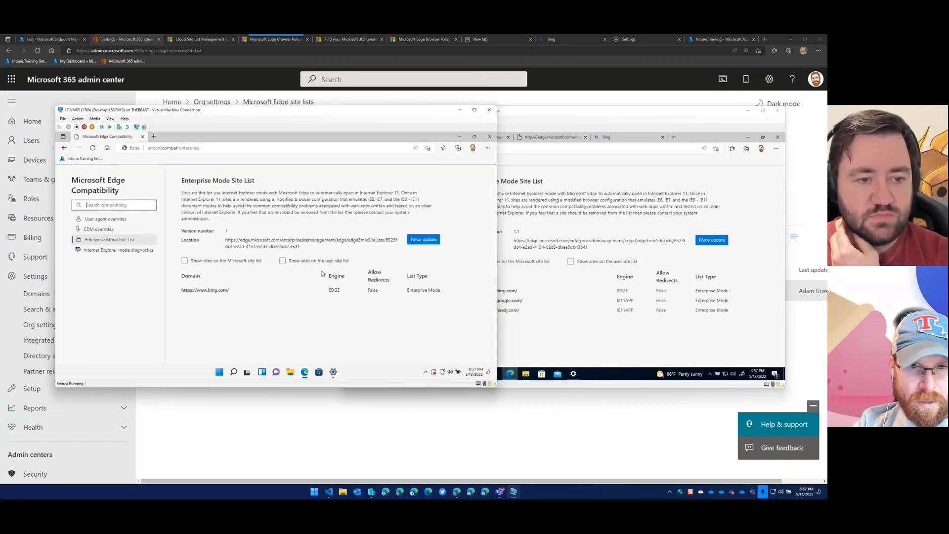
left_click(424, 241)
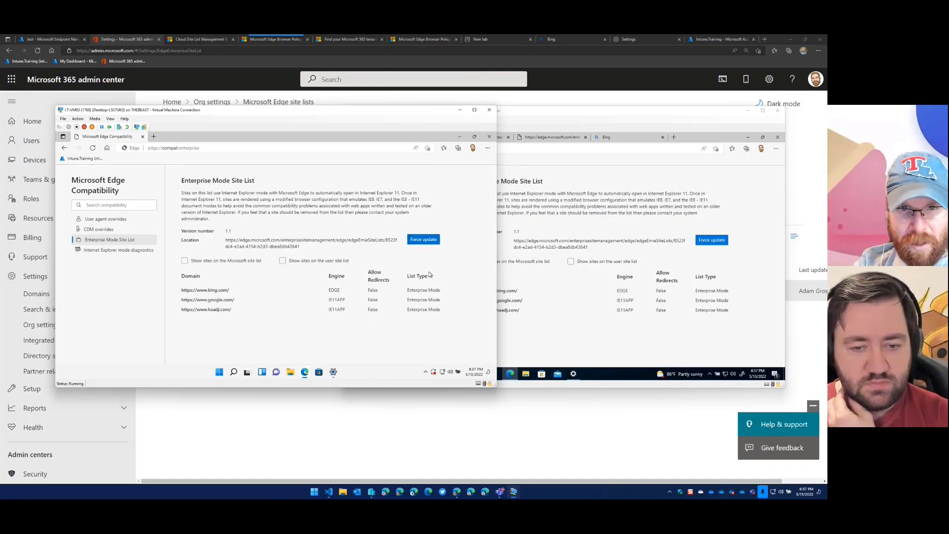
Browse to haadj.com from Edge on the Windows 10 virtual machine.
left_click(551, 343)
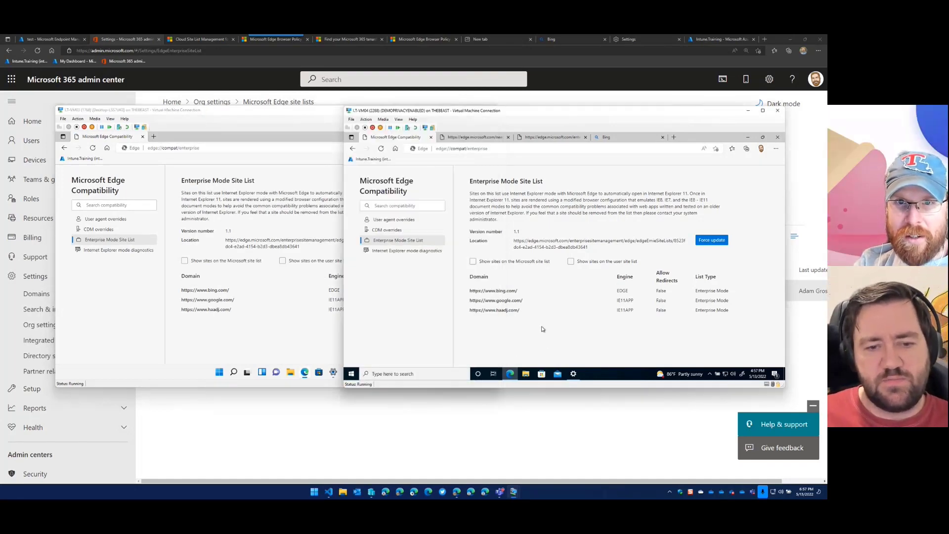
left_click(500, 149)
type("haa")
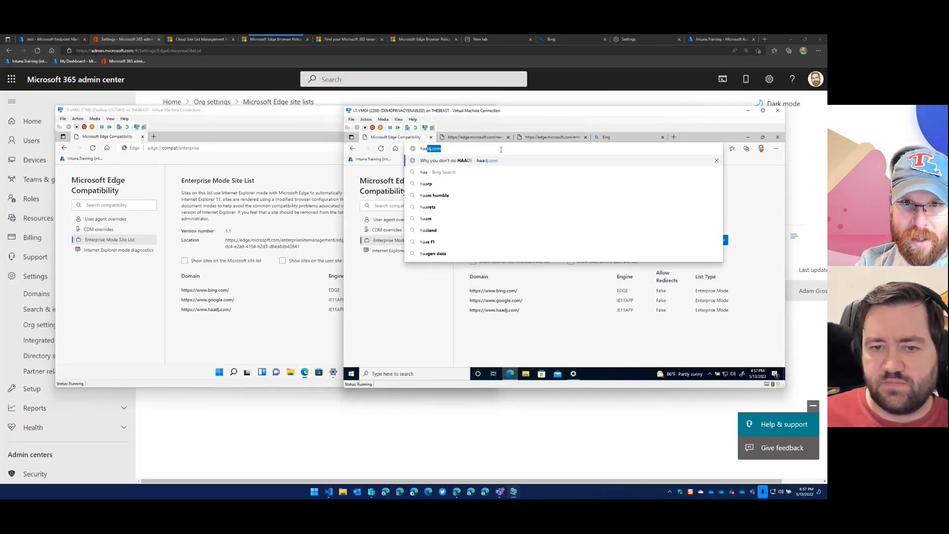
key("Return")
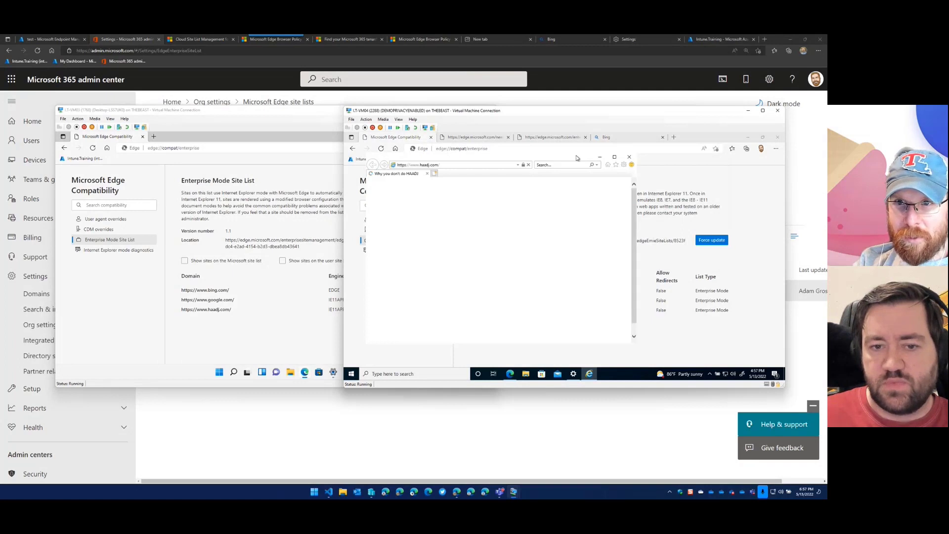
Set up Internet Explorer 11 with the recommended security and compatibility settings, and open more information about its retirement.
left_click_drag(583, 155, 641, 170)
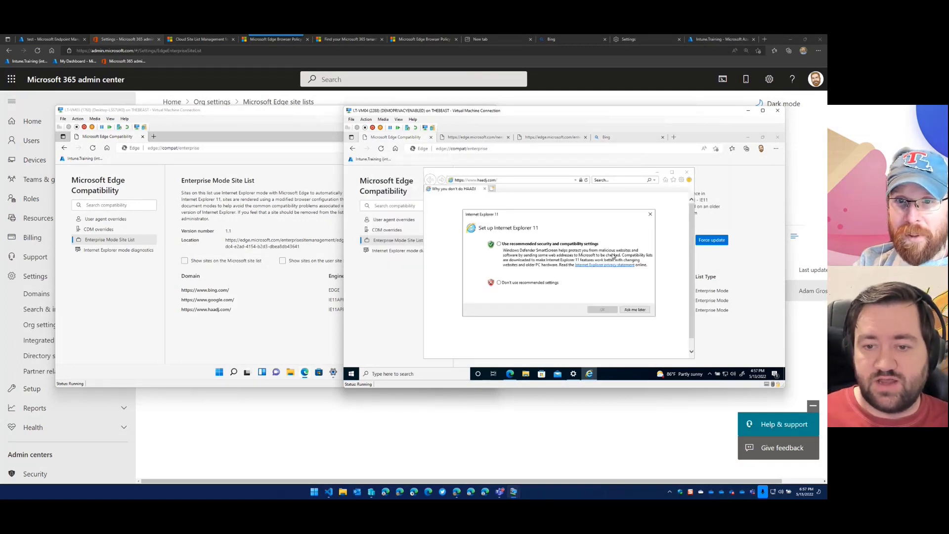
left_click(505, 244)
left_click(601, 309)
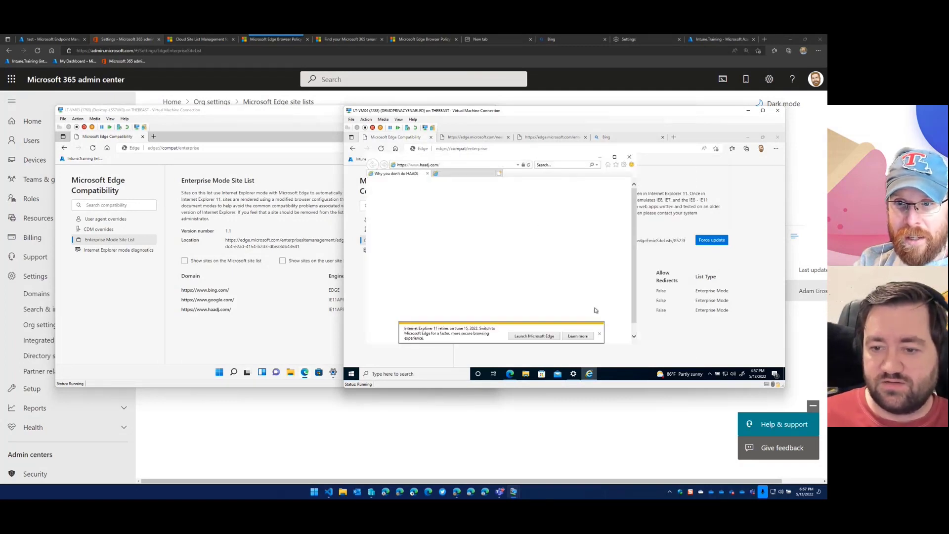
left_click(575, 340)
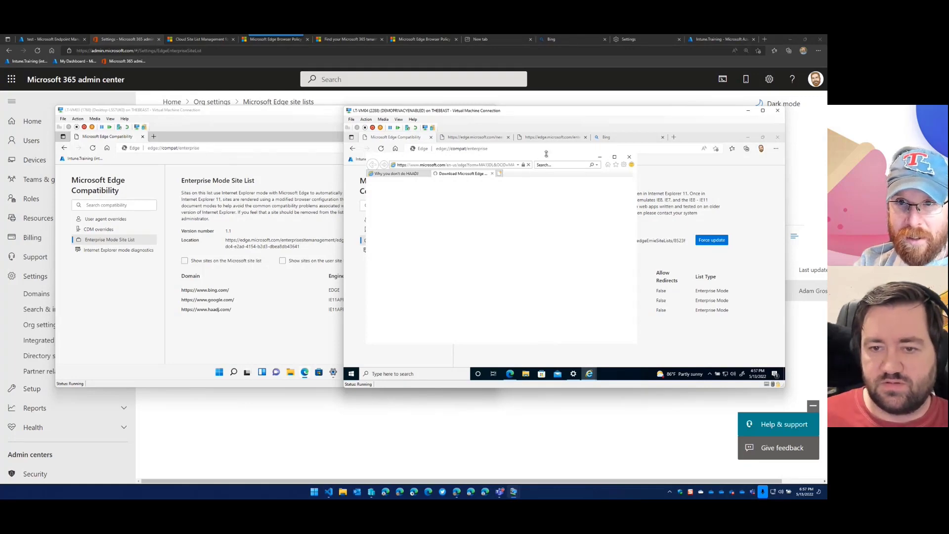
left_click_drag(583, 160, 650, 169)
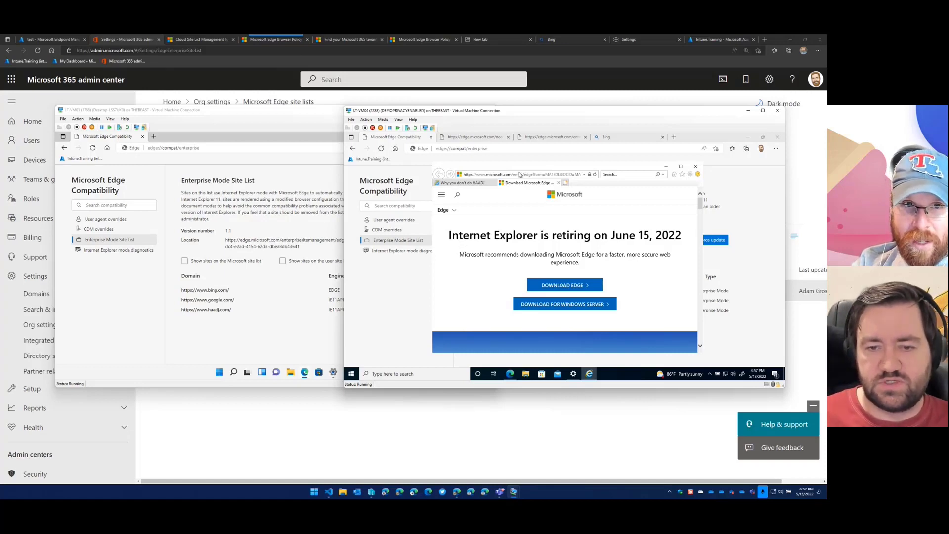
left_click(153, 137)
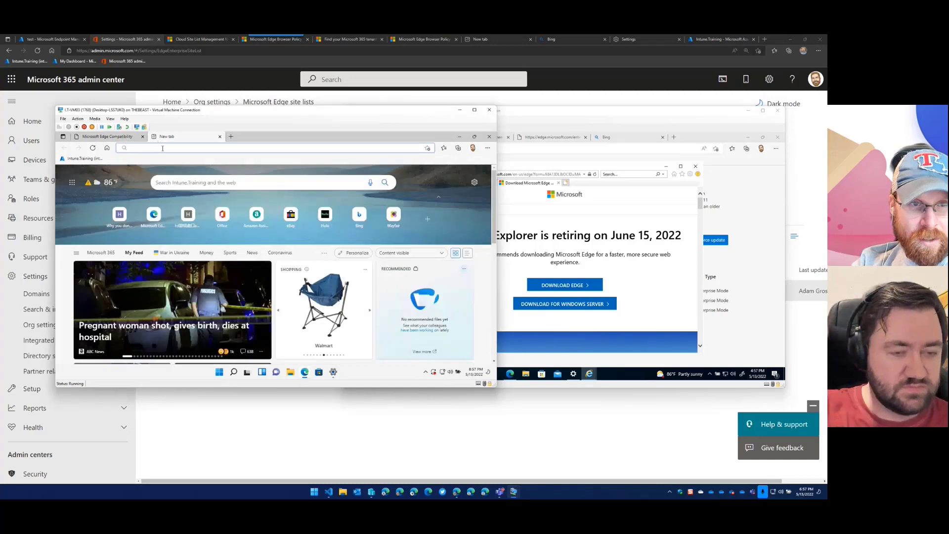
type("haddj.com")
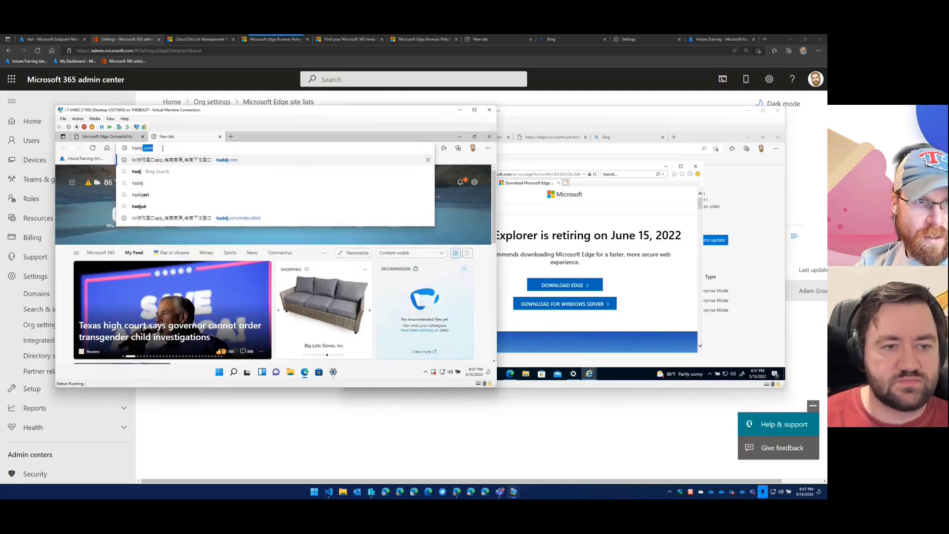
key("Return")
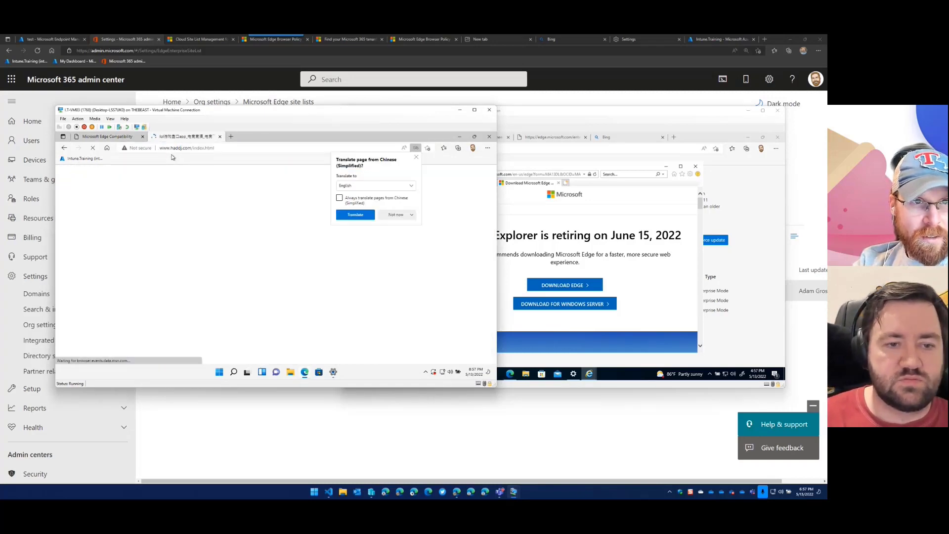
left_click(220, 136)
Open haadj.com in a new Edge tab on the Windows 11 virtual machine and view its Internet Explorer mode information.
left_click(154, 137)
type("haadj")
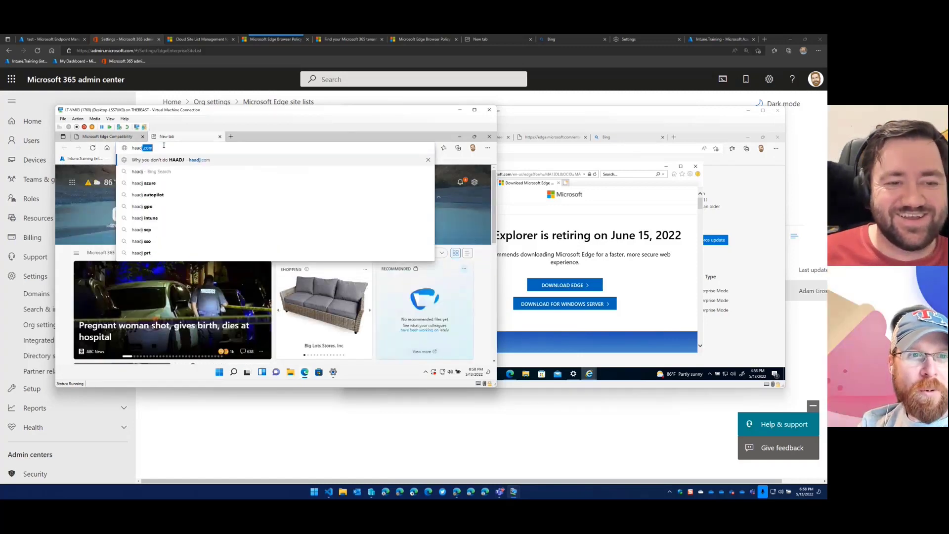
key("Return")
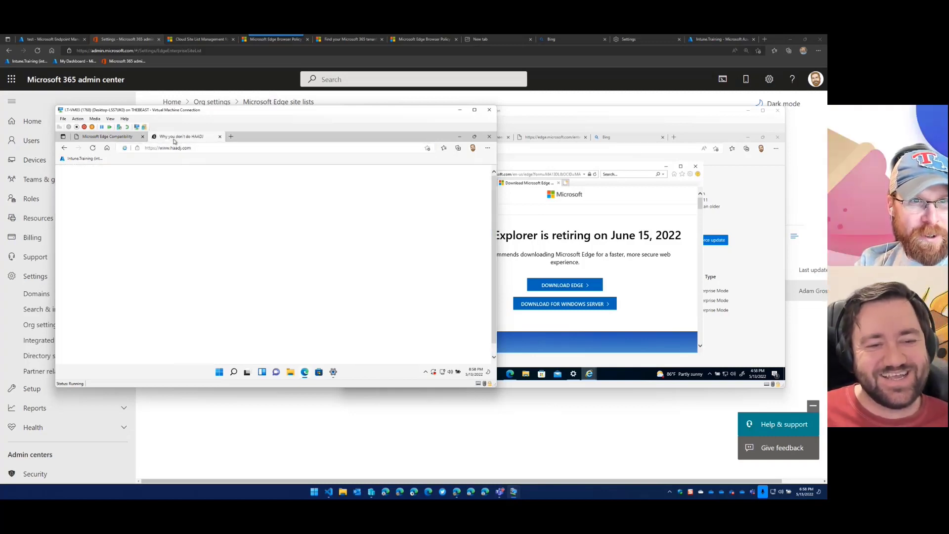
left_click(125, 149)
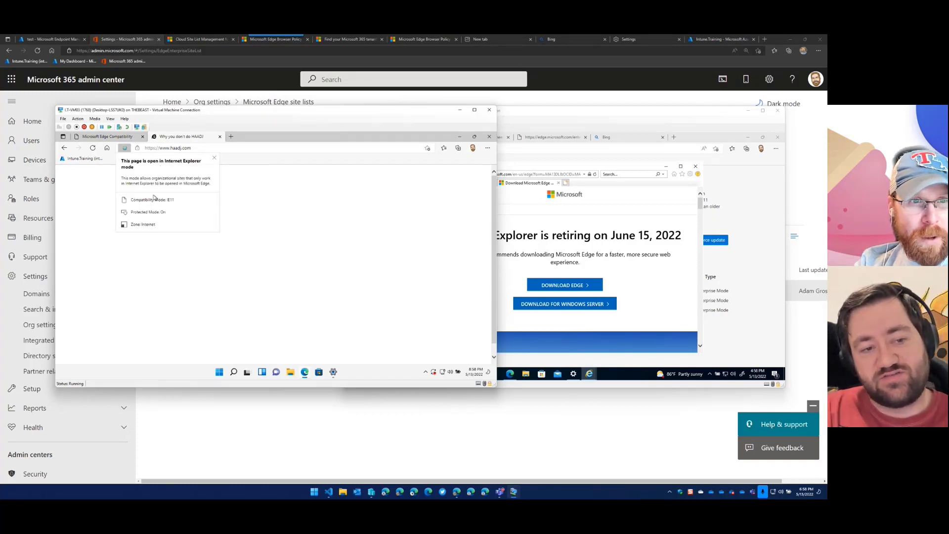
Look at the options for sending the haadj.com page to other devices and dismiss them.
left_click(145, 151)
left_click(238, 147)
left_click(238, 148)
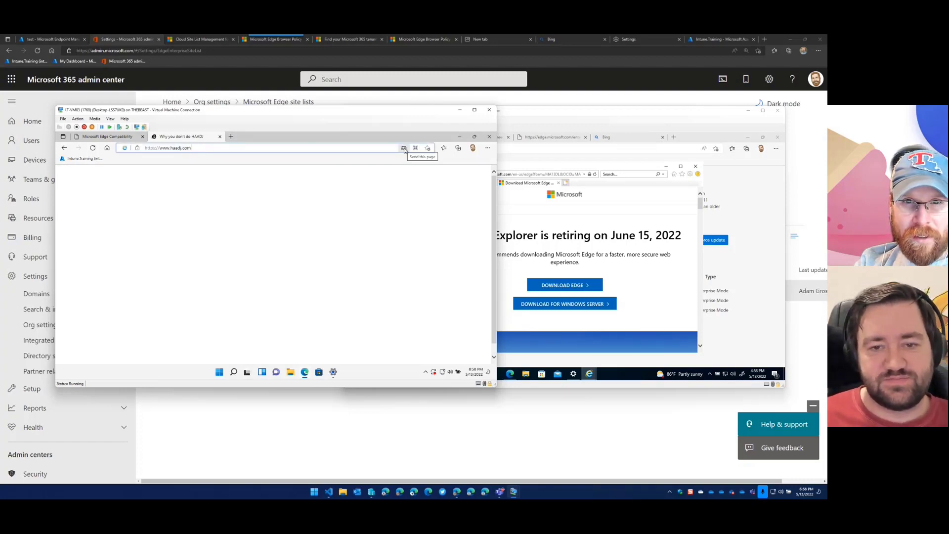
left_click(404, 149)
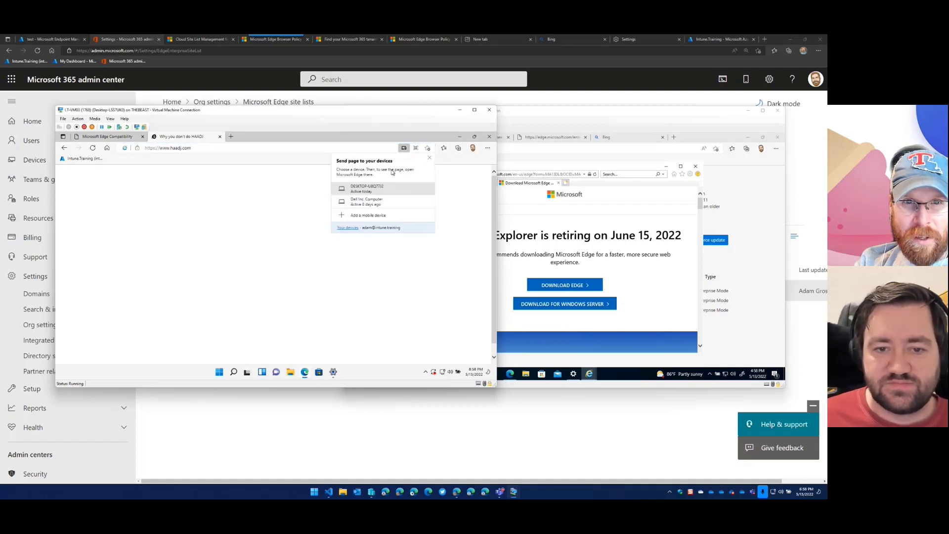
left_click(429, 157)
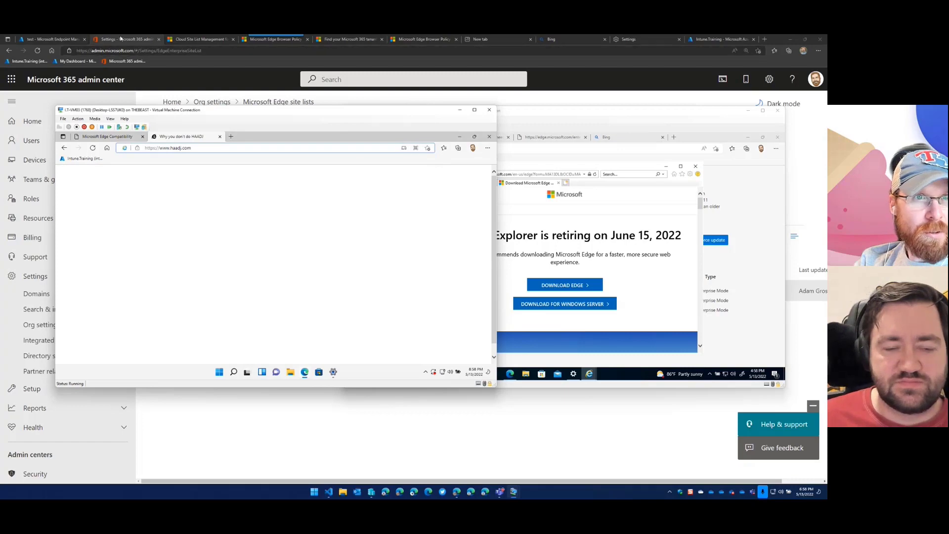
Bring up the Cloud Site List Management documentation page and search it for "neutral".
left_click(200, 42)
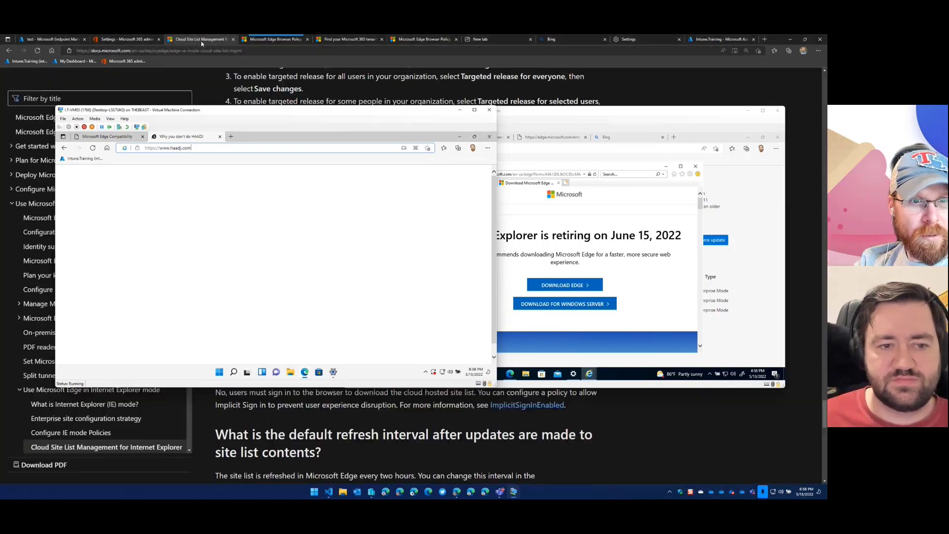
left_click(382, 424)
scroll(363, 359, "up", 15)
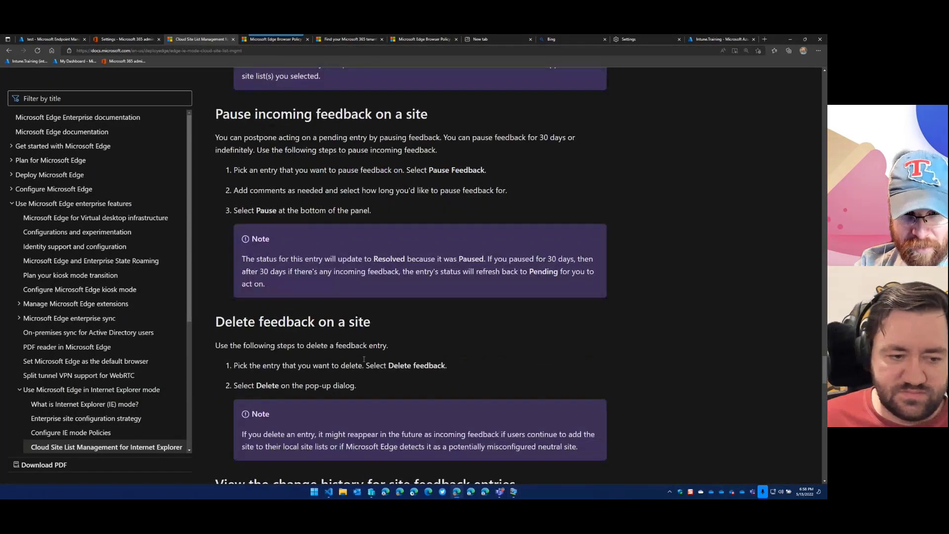
key("ctrl+f")
type("neu")
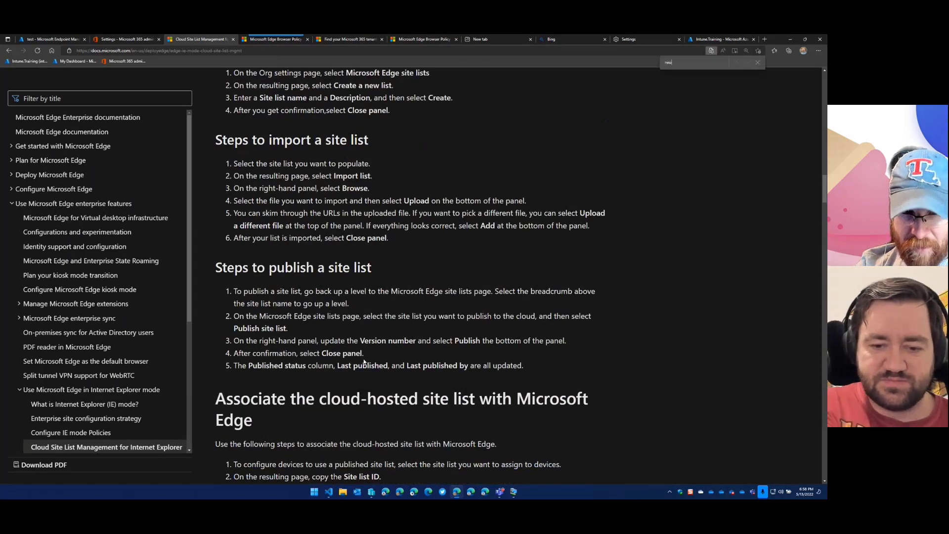
type("tral")
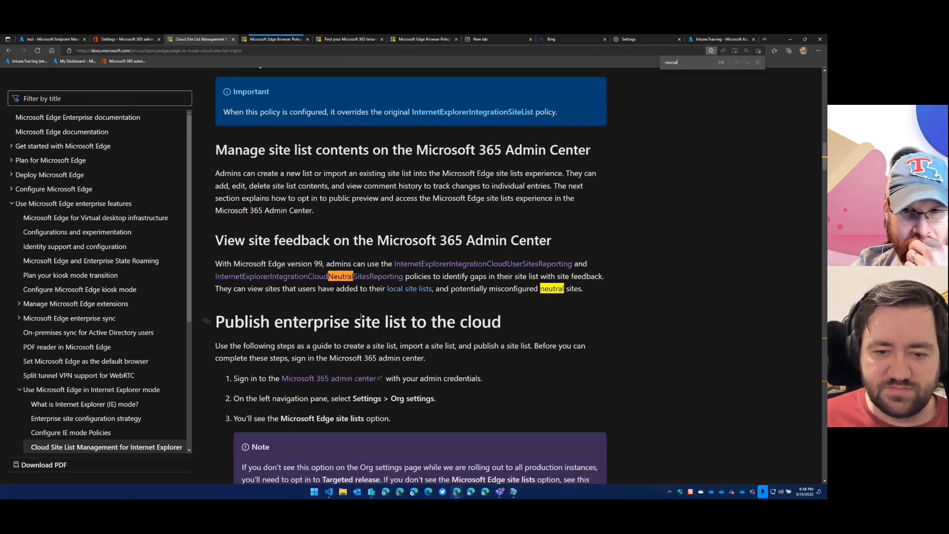
Examine the introductory site feedback section, highlighting the phrase about potentially misconfigured neutral sites.
left_click_drag(218, 289, 383, 289)
left_click(490, 301)
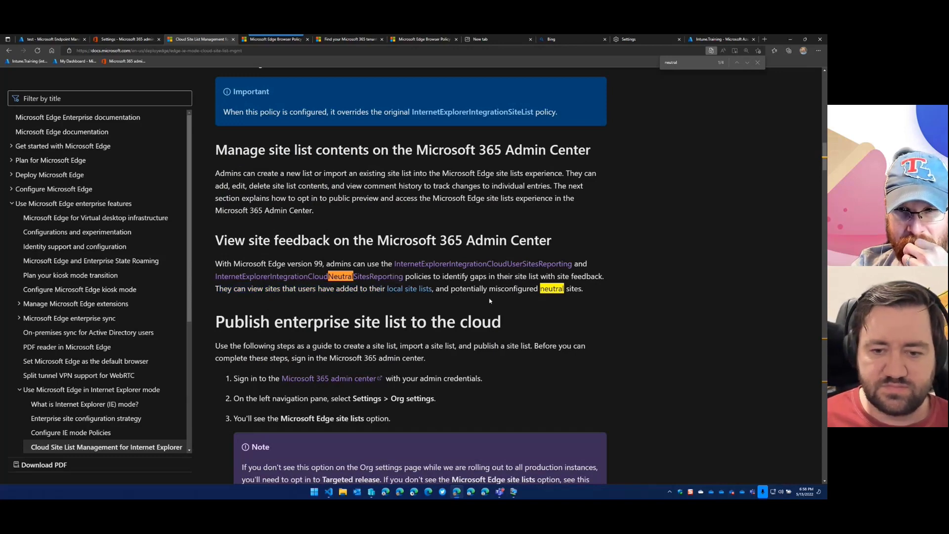
left_click_drag(451, 288, 585, 292)
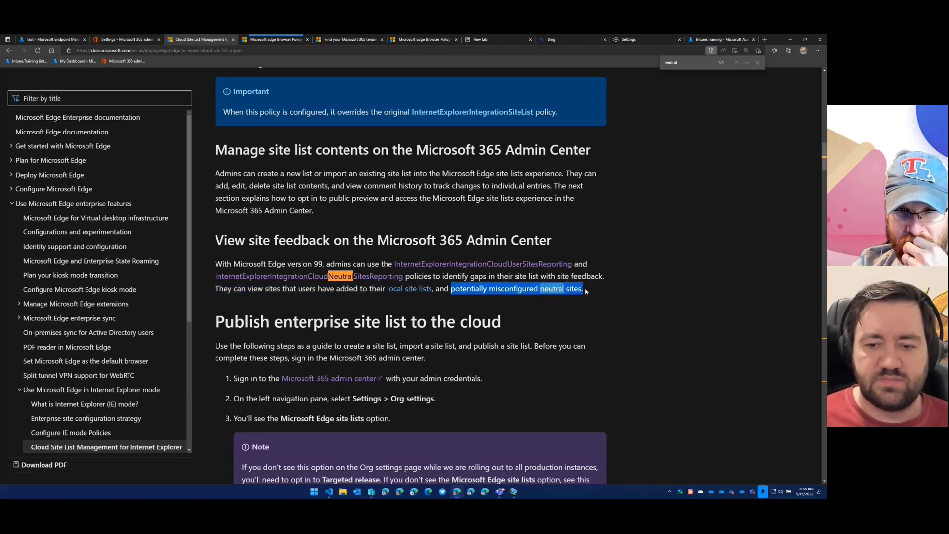
left_click(561, 307)
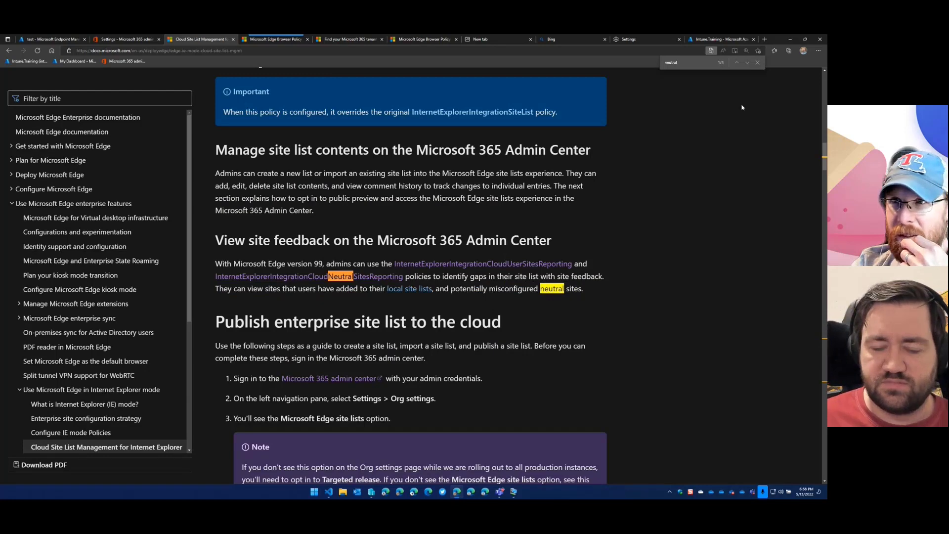
Go to the third match for "neutral" and highlight the description of what site feedback shows and which actions it allows.
left_click(747, 63)
left_click(748, 63)
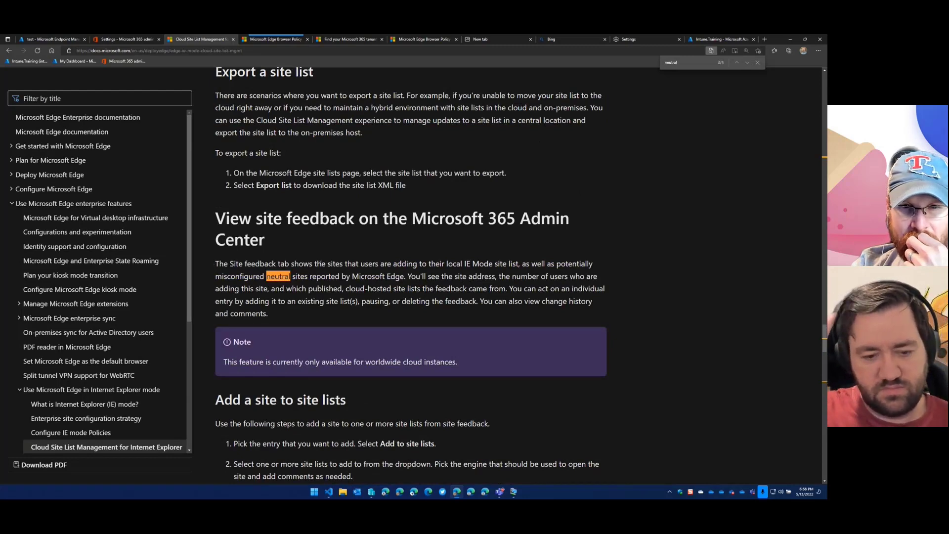
left_click_drag(409, 274, 509, 314)
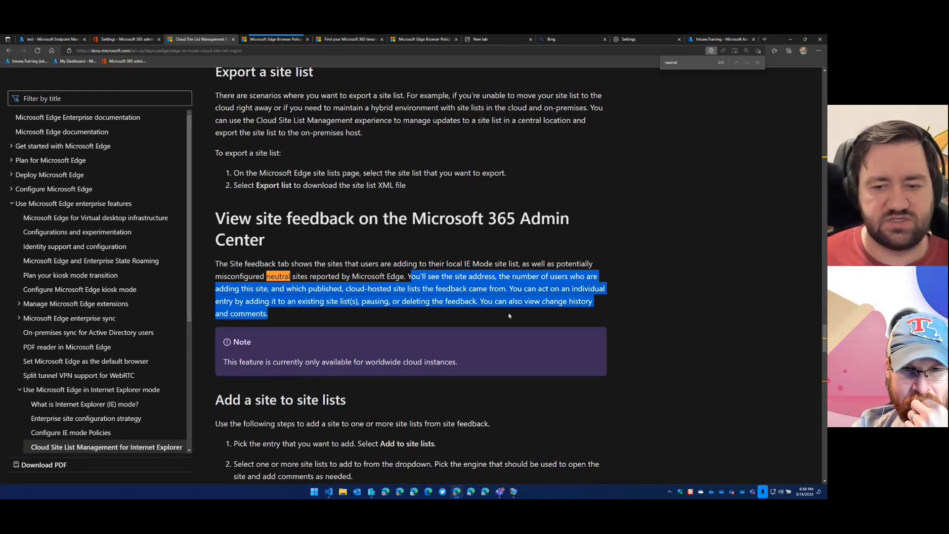
scroll(372, 310, "down", 2)
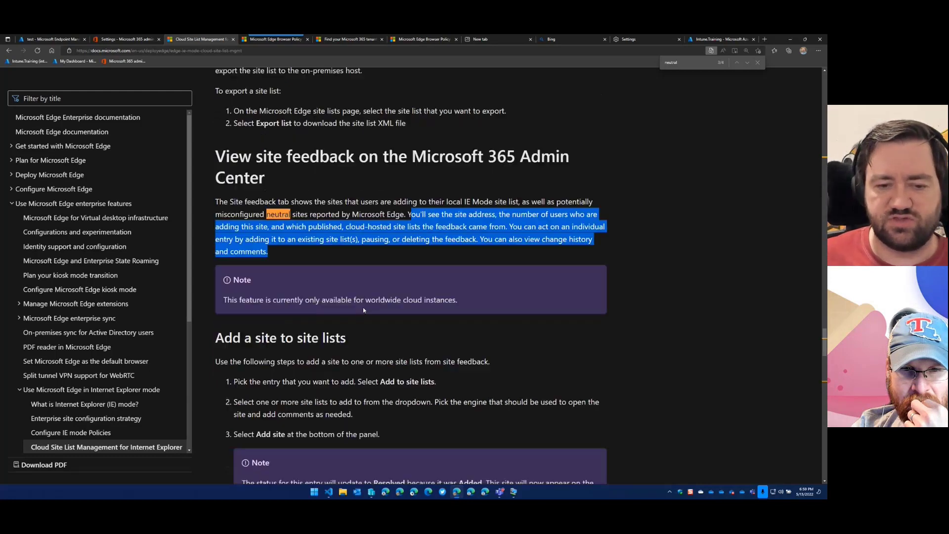
Go to the next match for "neutral" and highlight the note about deleted feedback entries reappearing.
left_click(747, 63)
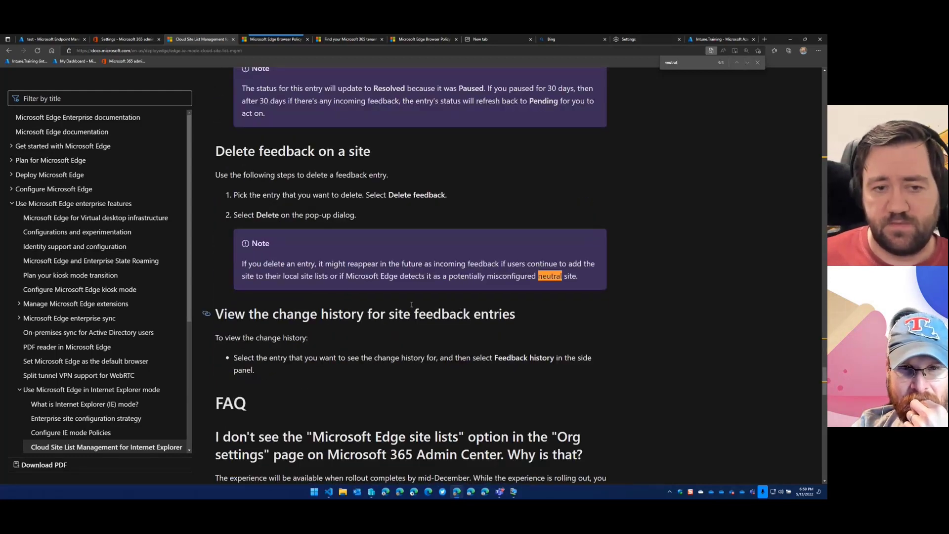
left_click_drag(242, 265, 579, 278)
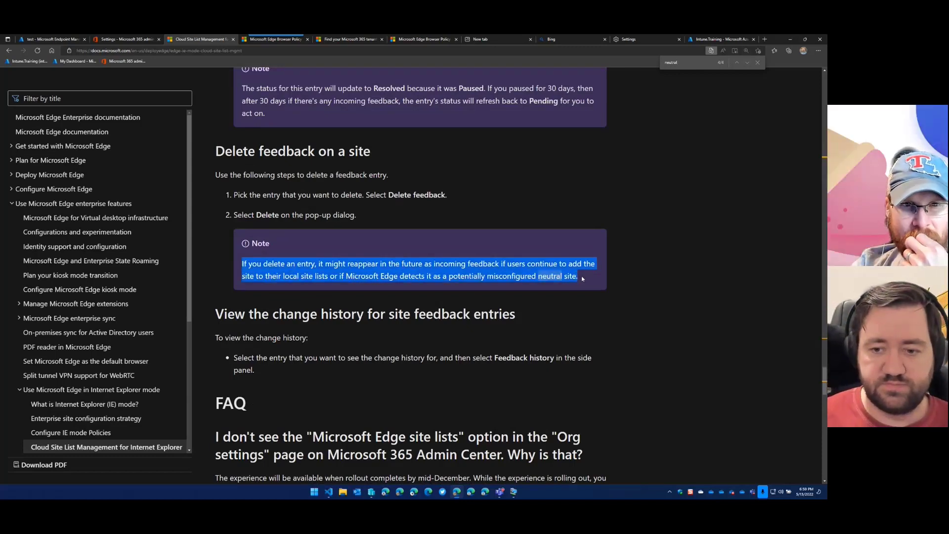
left_click(499, 289)
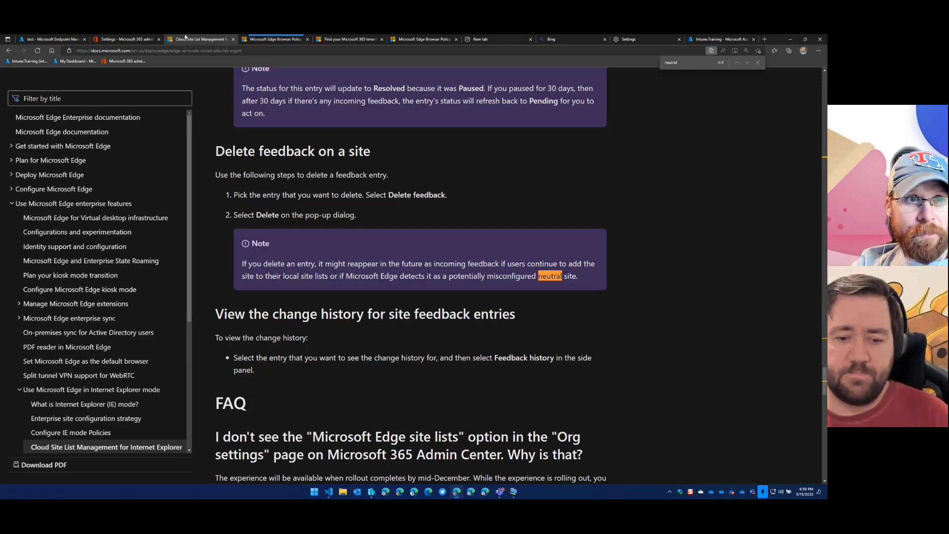
Return to the test device configuration profile in Microsoft Endpoint Manager and review its Microsoft Edge configuration settings.
left_click(131, 40)
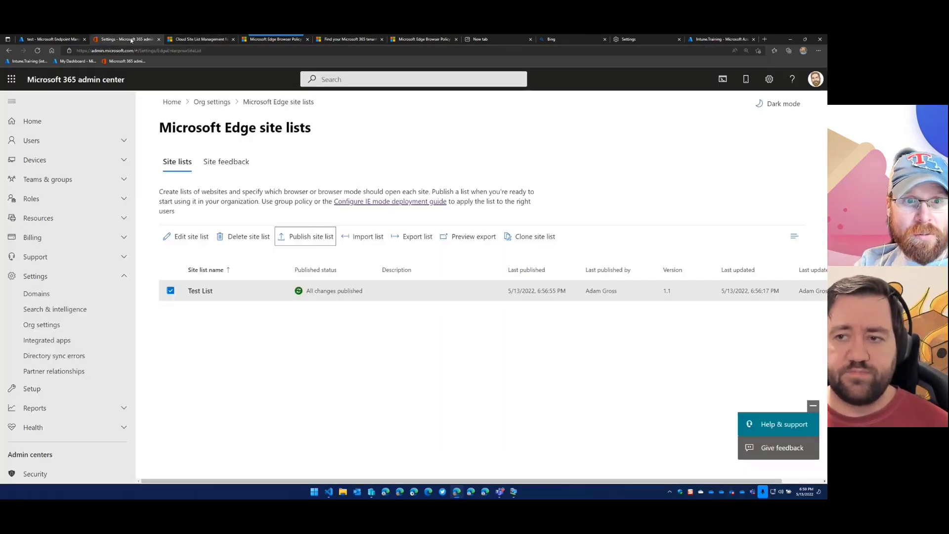
left_click(46, 39)
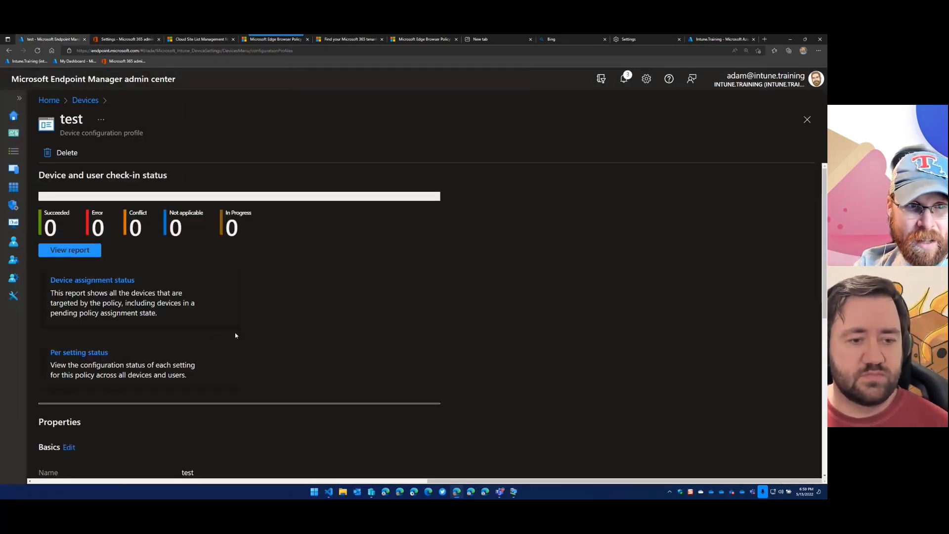
scroll(235, 336, "down", 7)
left_click(106, 455)
scroll(148, 371, "down", 4)
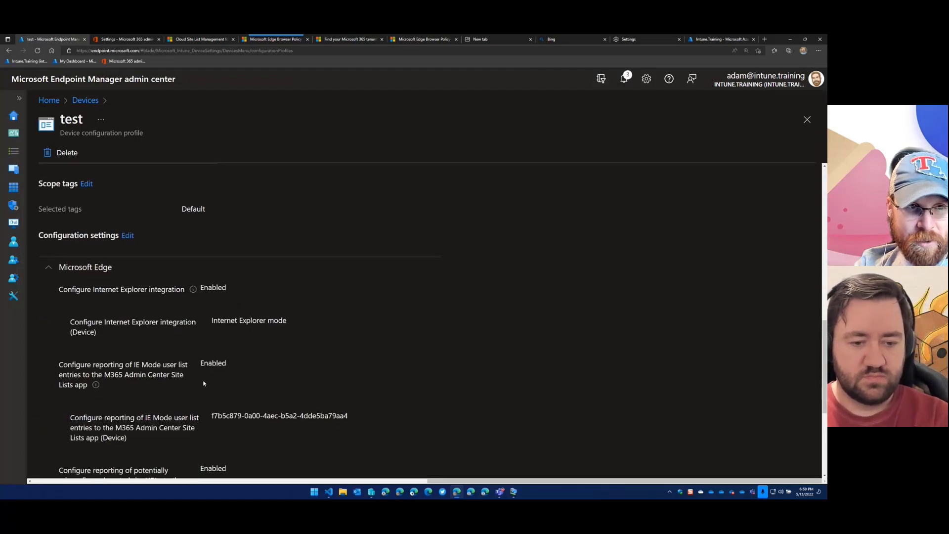
scroll(203, 383, "down", 4)
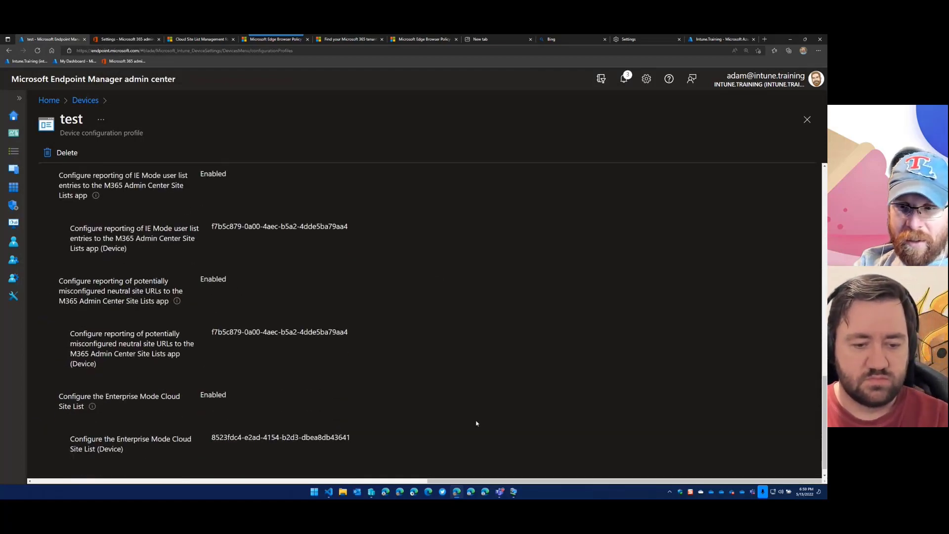
left_click(783, 472)
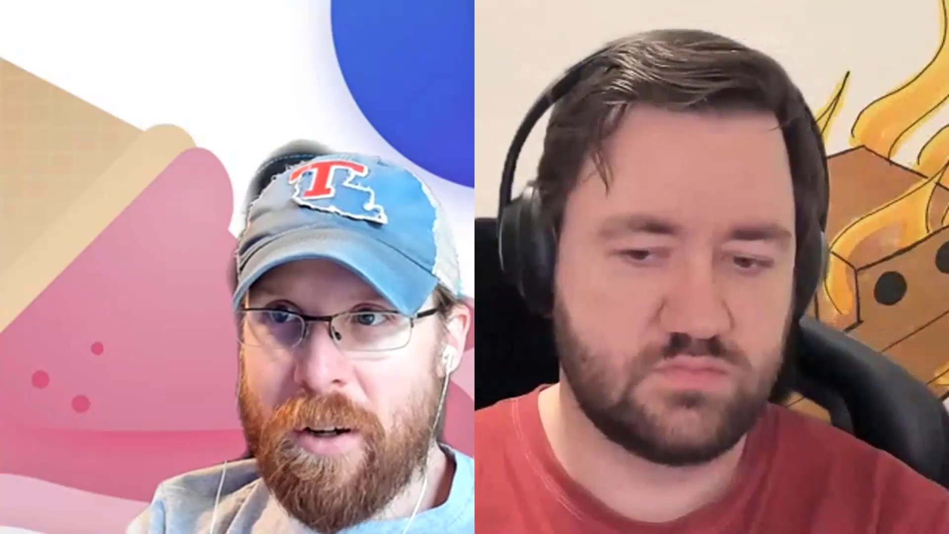